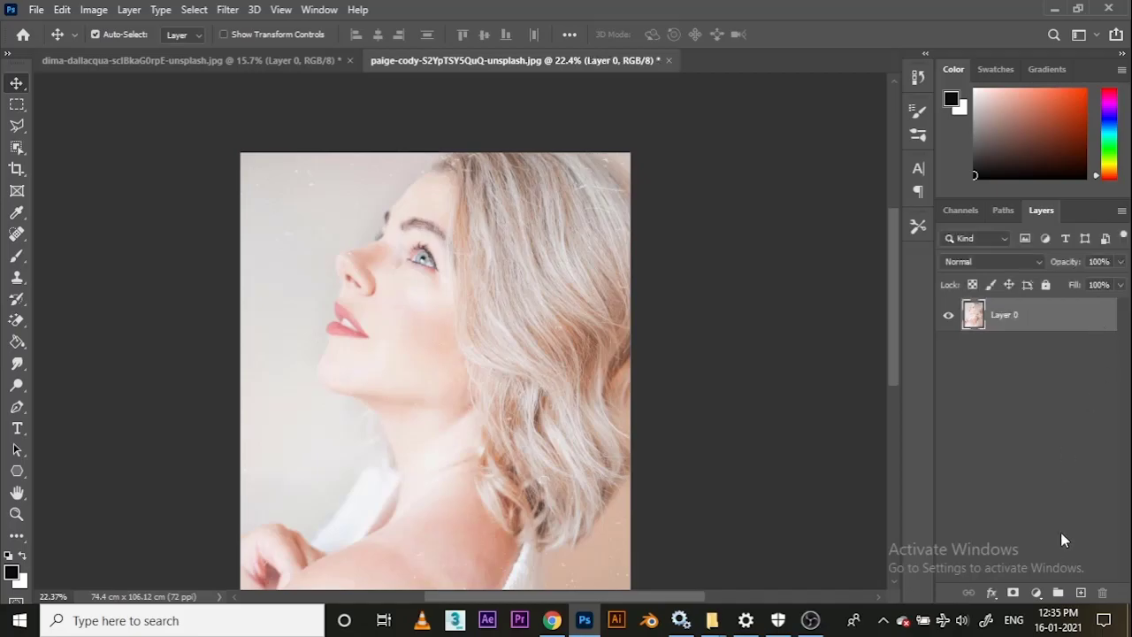
Add a Brightness/Contrast adjustment layer above the portrait and lower its brightness to -71.
{"action": "left_click", "coordinate": [1036, 592]}
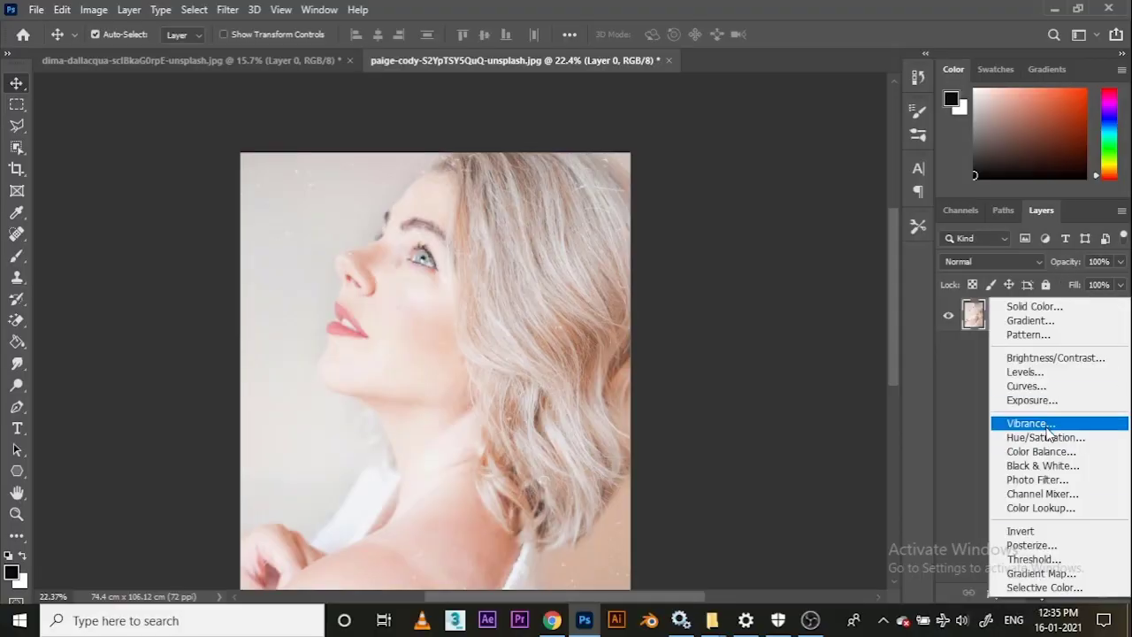
{"action": "left_click", "coordinate": [1048, 358]}
{"action": "left_click_drag", "start_coordinate": [811, 142], "coordinate": [766, 161]}
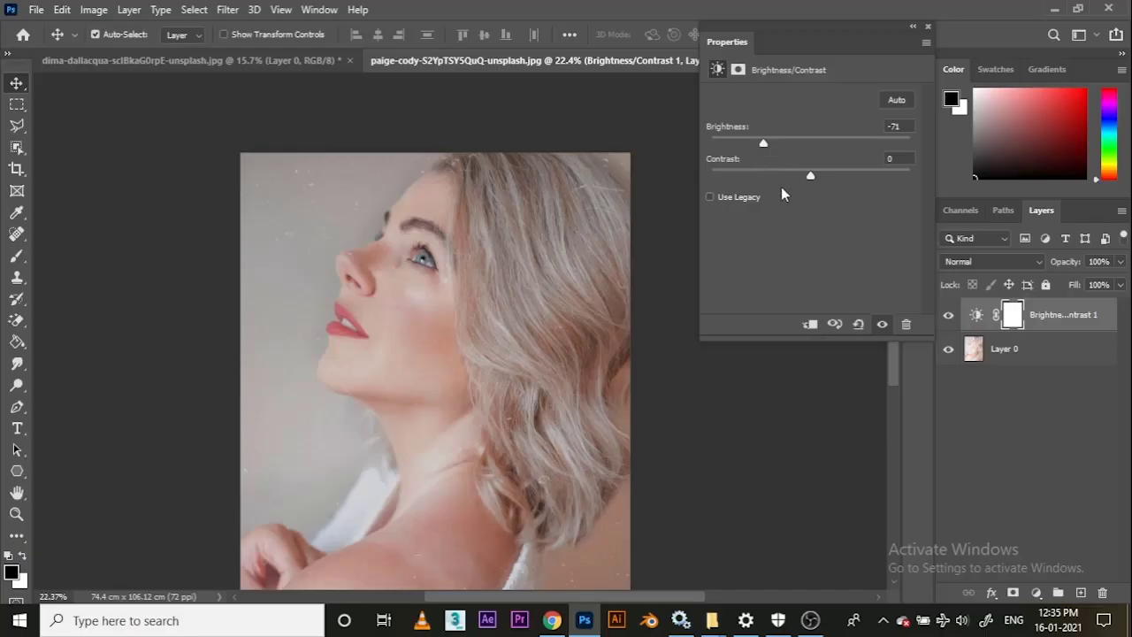
{"action": "scroll", "coordinate": [417, 346], "scroll_direction": "up", "scroll_amount": 1}
{"action": "scroll", "coordinate": [417, 342], "scroll_direction": "down", "scroll_amount": 2}
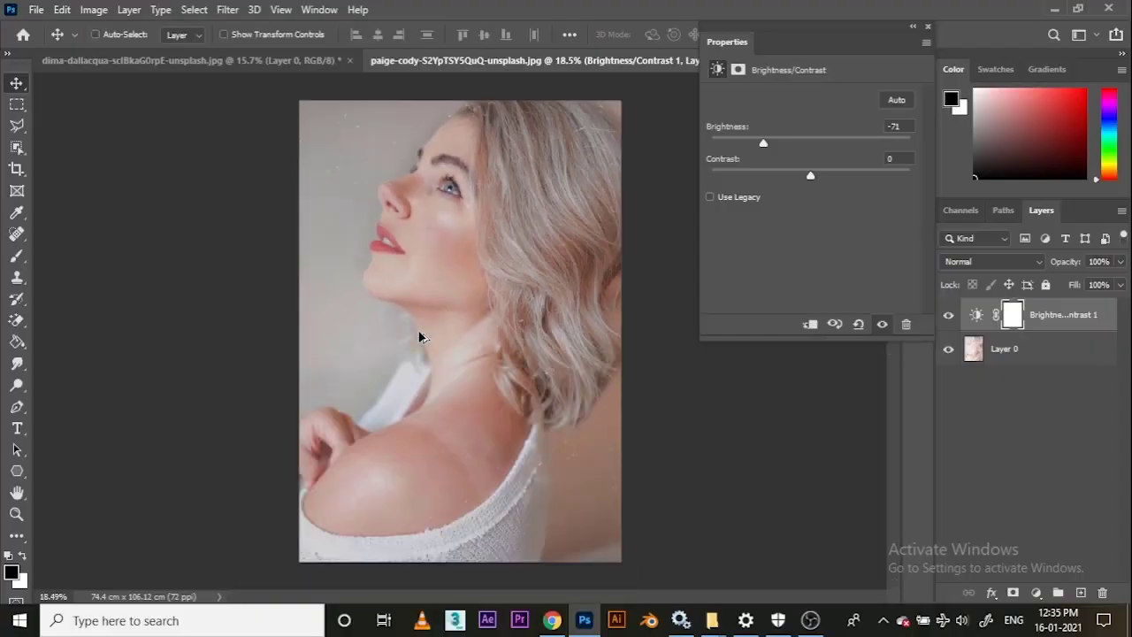
{"action": "scroll", "coordinate": [425, 228], "scroll_direction": "up", "scroll_amount": 3}
{"action": "scroll", "coordinate": [426, 228], "scroll_direction": "down", "scroll_amount": 1}
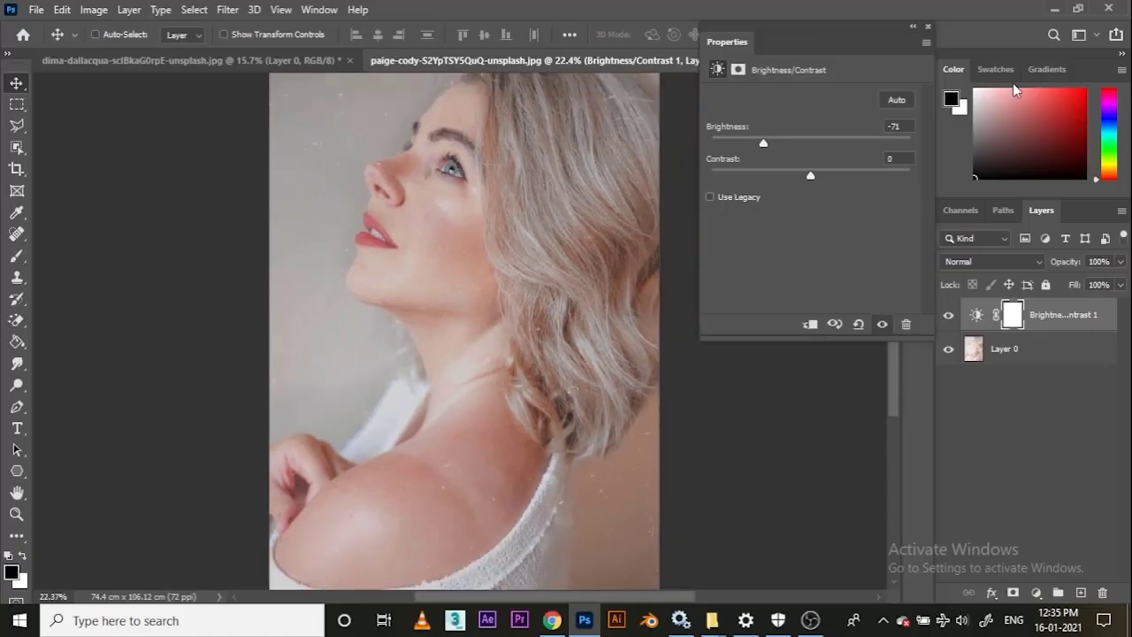
{"action": "left_click", "coordinate": [926, 27]}
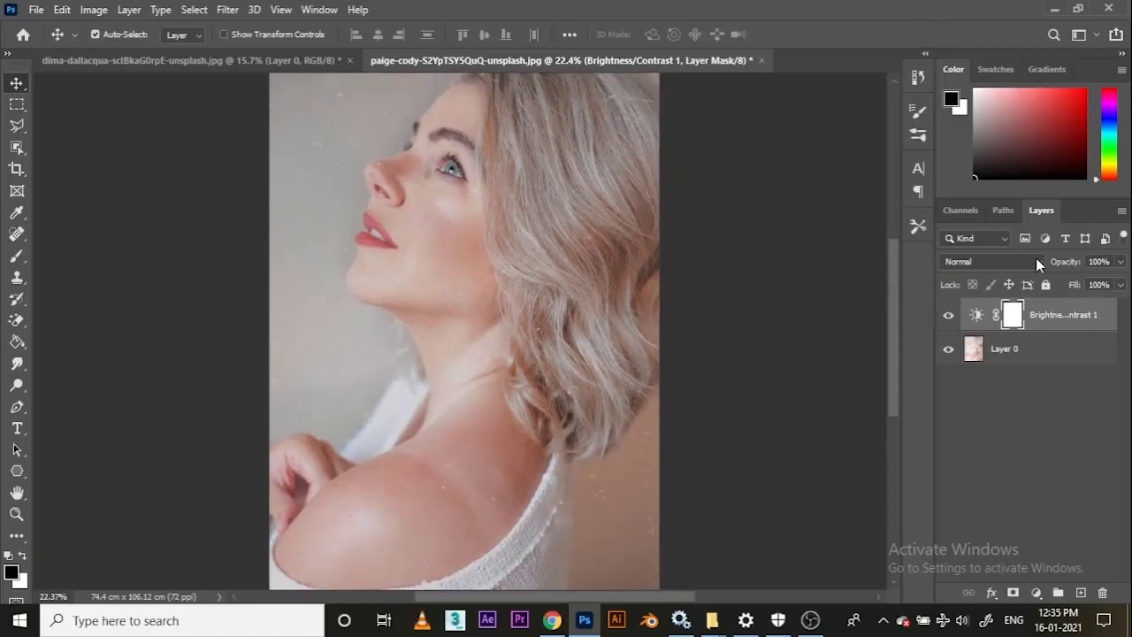
Compare the portrait with and without the Brightness/Contrast adjustment, and delete that adjustment layer.
{"action": "left_click", "coordinate": [949, 316]}
{"action": "left_click", "coordinate": [950, 316]}
{"action": "key", "text": "Delete"}
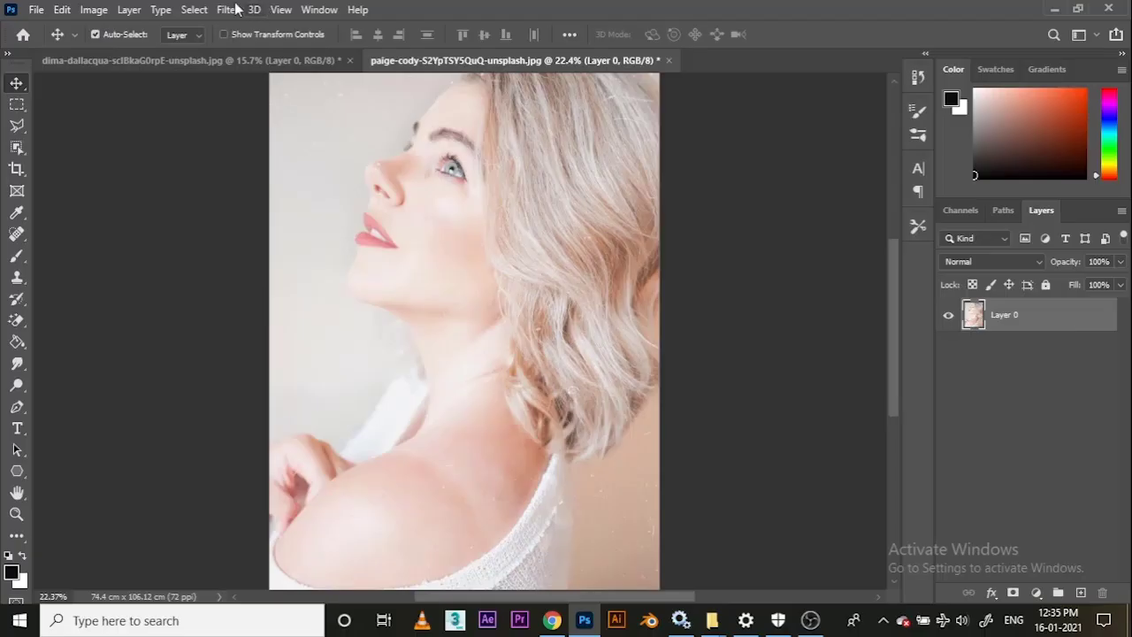
Open the portrait layer in the Camera Raw Filter and set temperature to +7 and tint to +6.
{"action": "left_click", "coordinate": [235, 8]}
{"action": "left_click", "coordinate": [287, 108]}
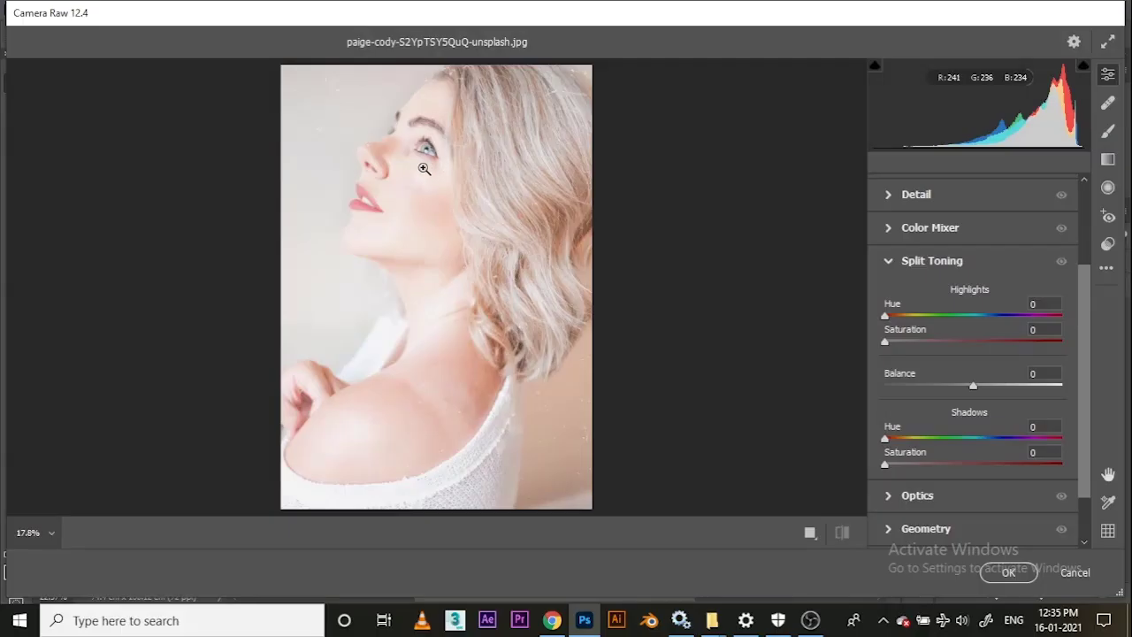
{"action": "left_click_drag", "start_coordinate": [424, 168], "coordinate": [481, 228]}
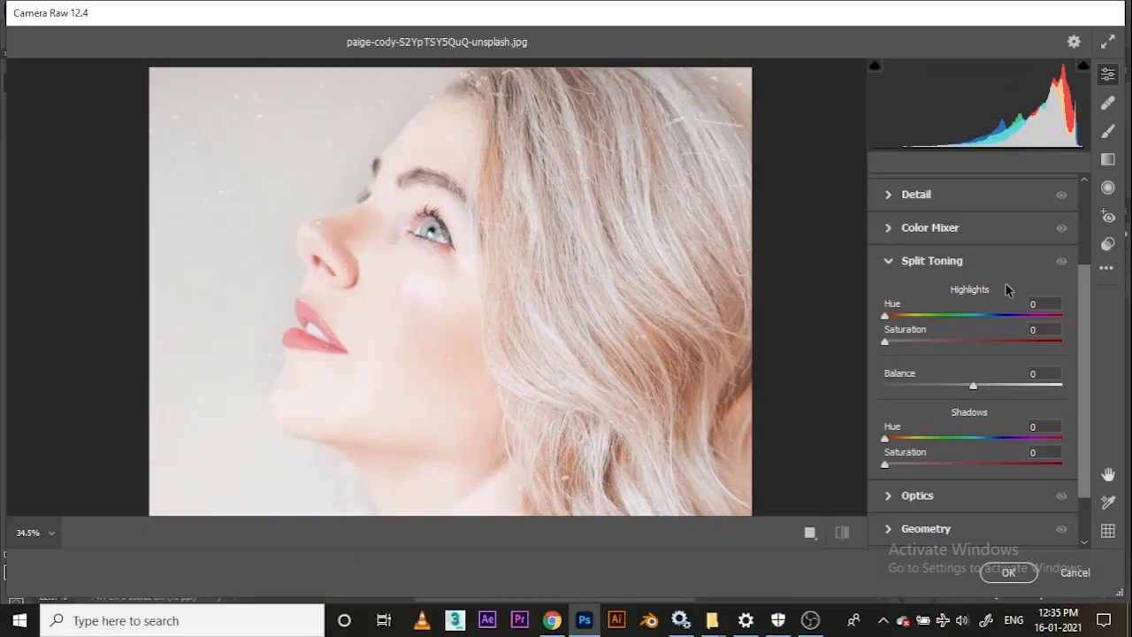
{"action": "scroll", "coordinate": [959, 227], "scroll_direction": "up", "scroll_amount": 3}
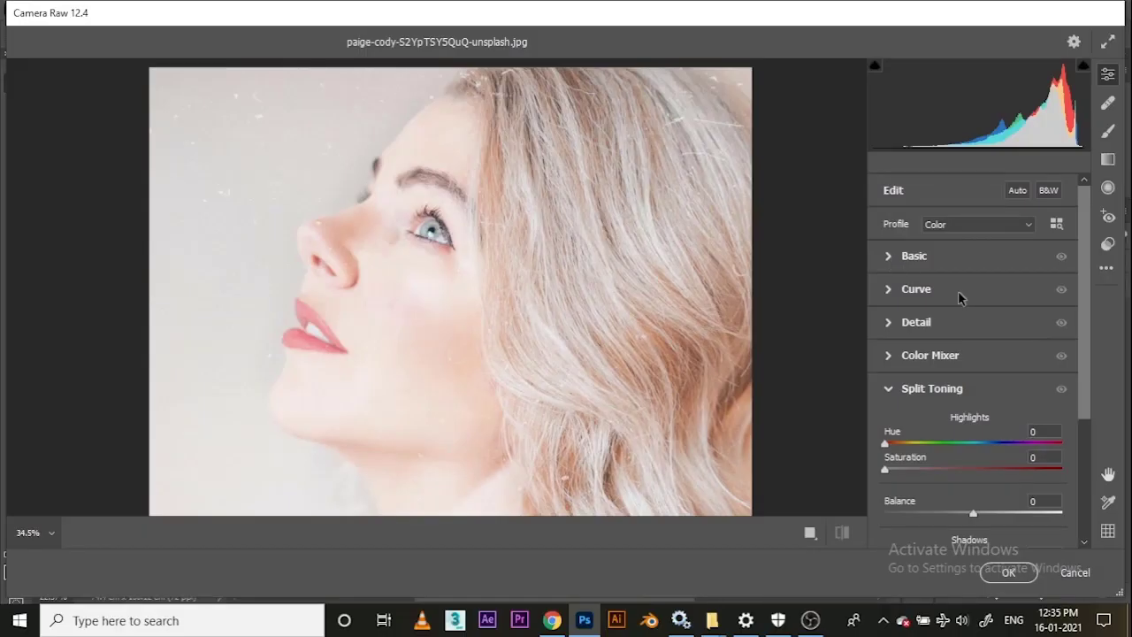
{"action": "left_click", "coordinate": [949, 260]}
{"action": "left_click_drag", "start_coordinate": [973, 255], "coordinate": [982, 279]}
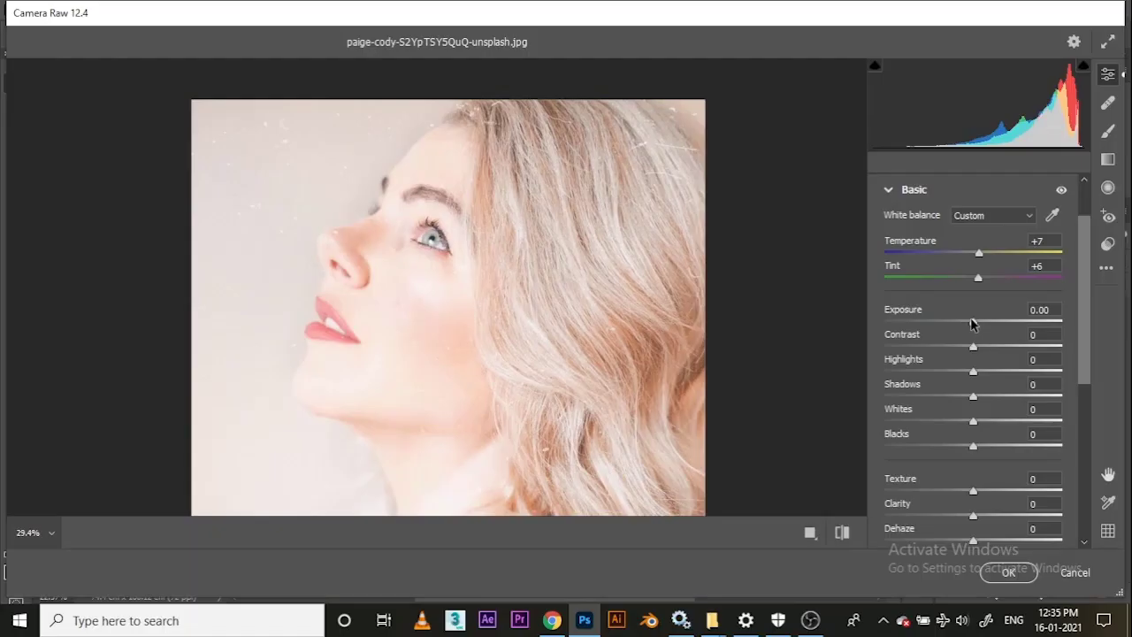
Set exposure to -1.15, contrast to +32, highlights to -36, shadows to -56 and whites to about -40.
{"action": "left_click_drag", "start_coordinate": [971, 324], "coordinate": [952, 327]}
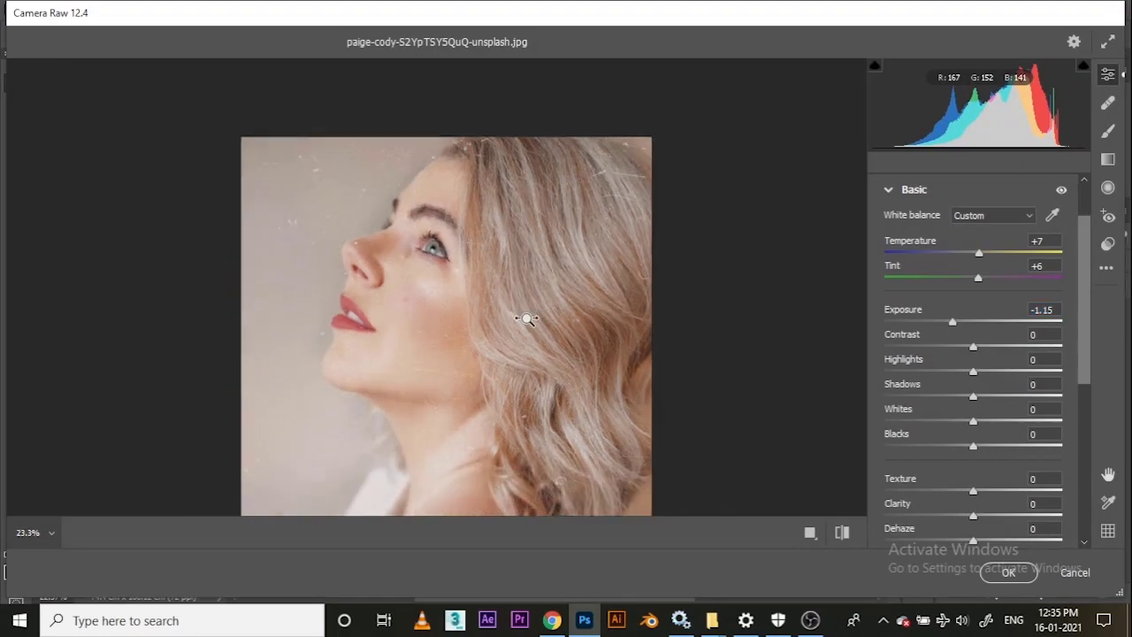
{"action": "left_click", "coordinate": [522, 315], "text": "alt"}
{"action": "left_click", "coordinate": [503, 316], "text": "alt"}
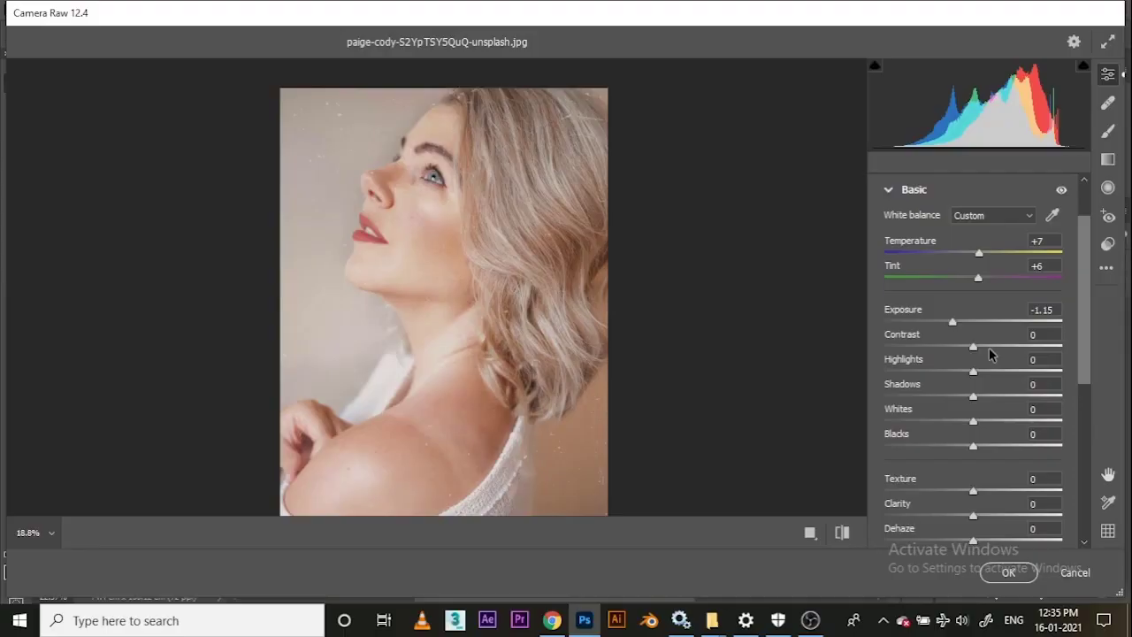
{"action": "left_click_drag", "start_coordinate": [979, 351], "coordinate": [938, 421]}
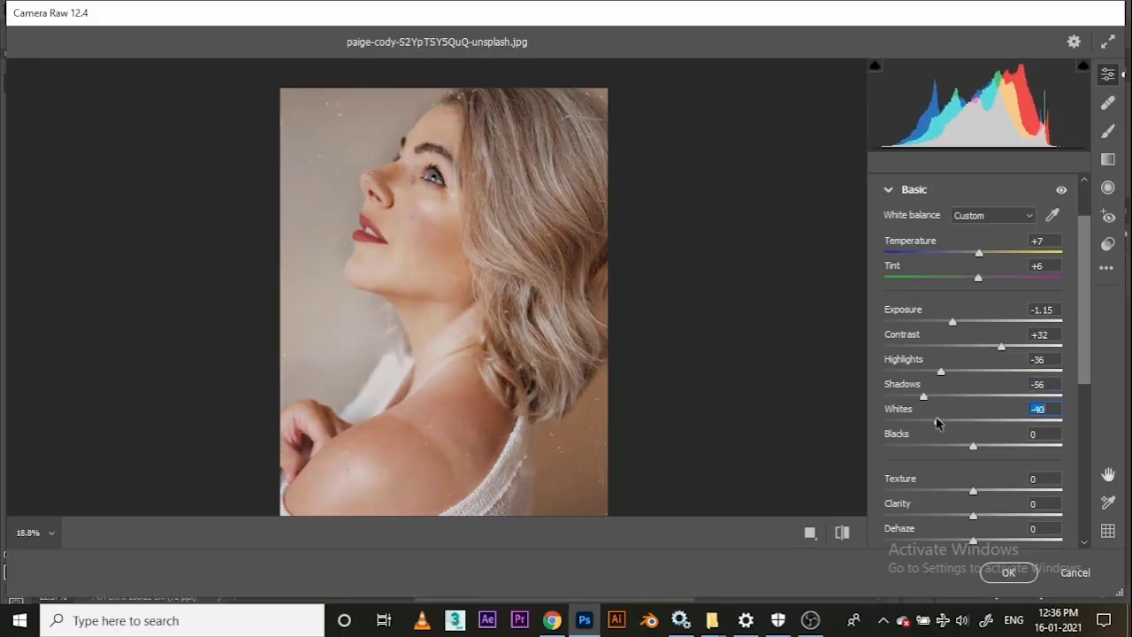
Set texture to +15, clarity to +27, vibrance to +8 and saturation to about +7.
{"action": "scroll", "coordinate": [962, 406], "scroll_direction": "down", "scroll_amount": 1}
{"action": "mouse_move", "coordinate": [975, 467]}
{"action": "left_mouse_down"}
{"action": "mouse_move", "coordinate": [1014, 456]}
{"action": "mouse_move", "coordinate": [987, 465]}
{"action": "mouse_move", "coordinate": [1000, 493]}
{"action": "mouse_move", "coordinate": [987, 457]}
{"action": "mouse_move", "coordinate": [980, 479]}
{"action": "left_mouse_up"}
{"action": "scroll", "coordinate": [973, 478], "scroll_direction": "down", "scroll_amount": 3}
{"action": "scroll", "coordinate": [924, 441], "scroll_direction": "down", "scroll_amount": 6}
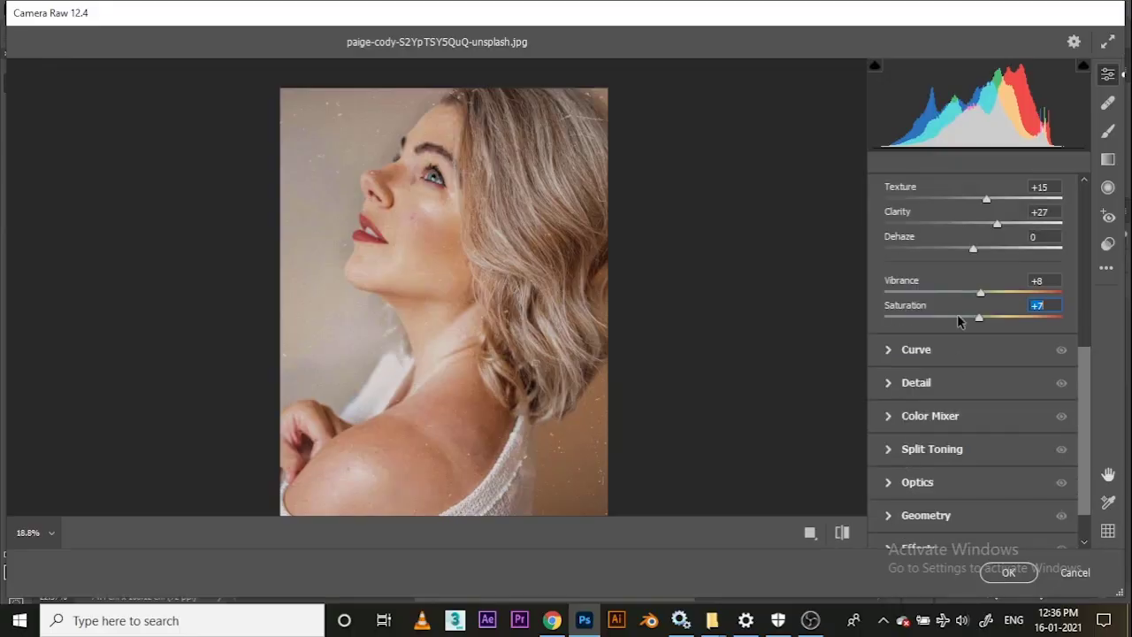
In the Color Mixer, set the reds saturation to +27, the reds hue to -62 and the oranges hue to +6.
{"action": "left_click", "coordinate": [929, 415]}
{"action": "left_click", "coordinate": [939, 277]}
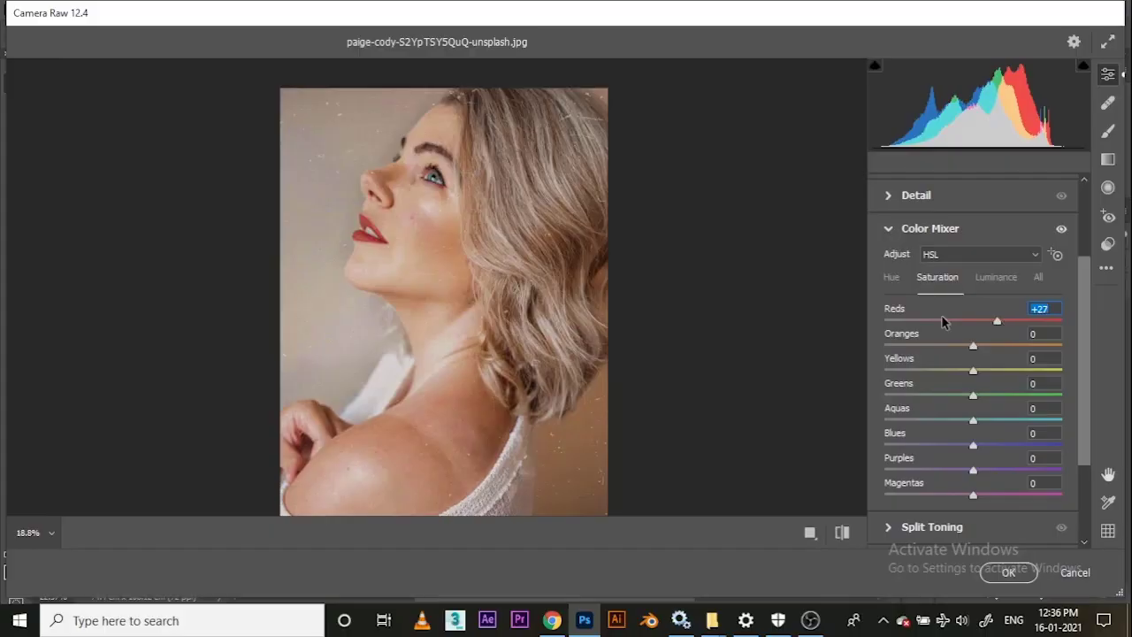
{"action": "left_click", "coordinate": [890, 278]}
{"action": "left_click_drag", "start_coordinate": [973, 321], "coordinate": [964, 321]}
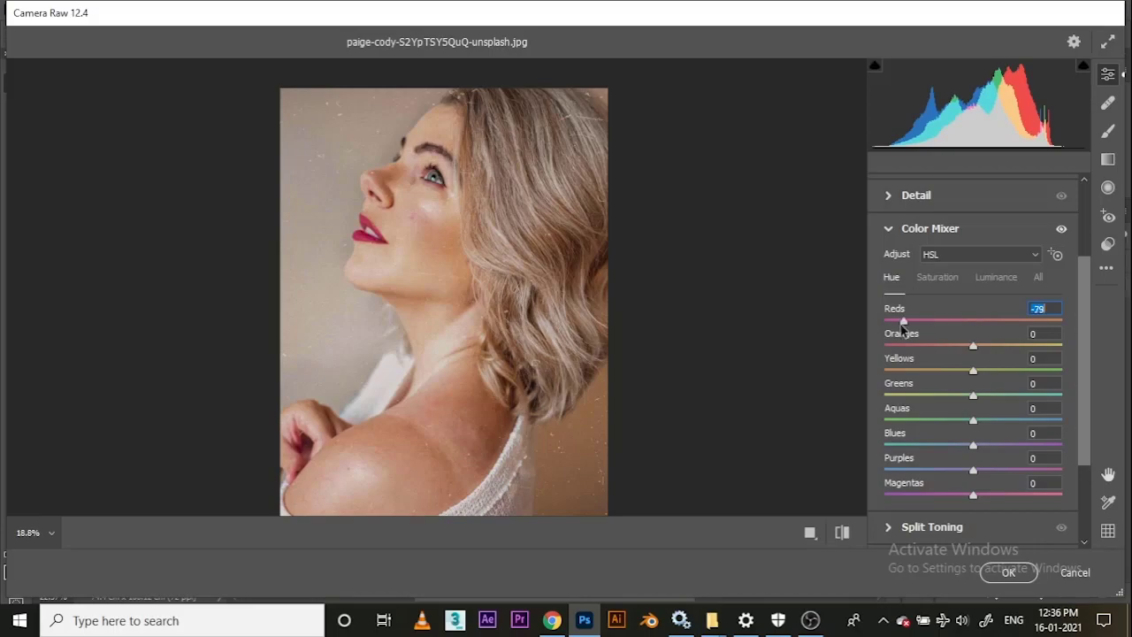
{"action": "left_click_drag", "start_coordinate": [929, 329], "coordinate": [973, 354]}
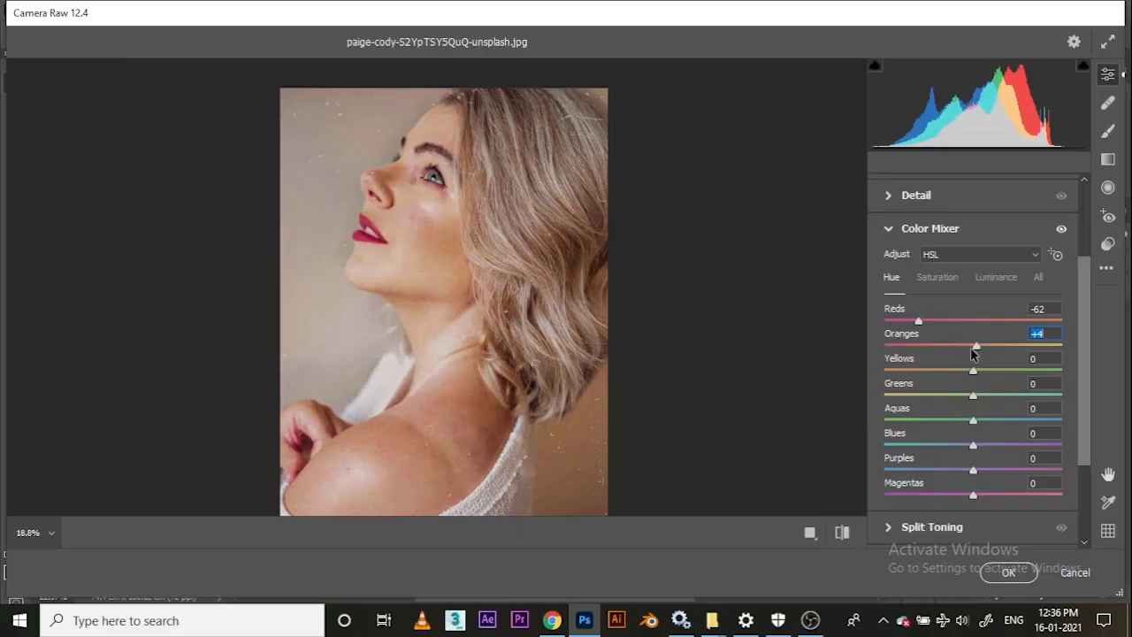
Set the blues hue to +3 and apply the Camera Raw adjustments to the portrait.
{"action": "scroll", "coordinate": [932, 382], "scroll_direction": "down", "scroll_amount": 1}
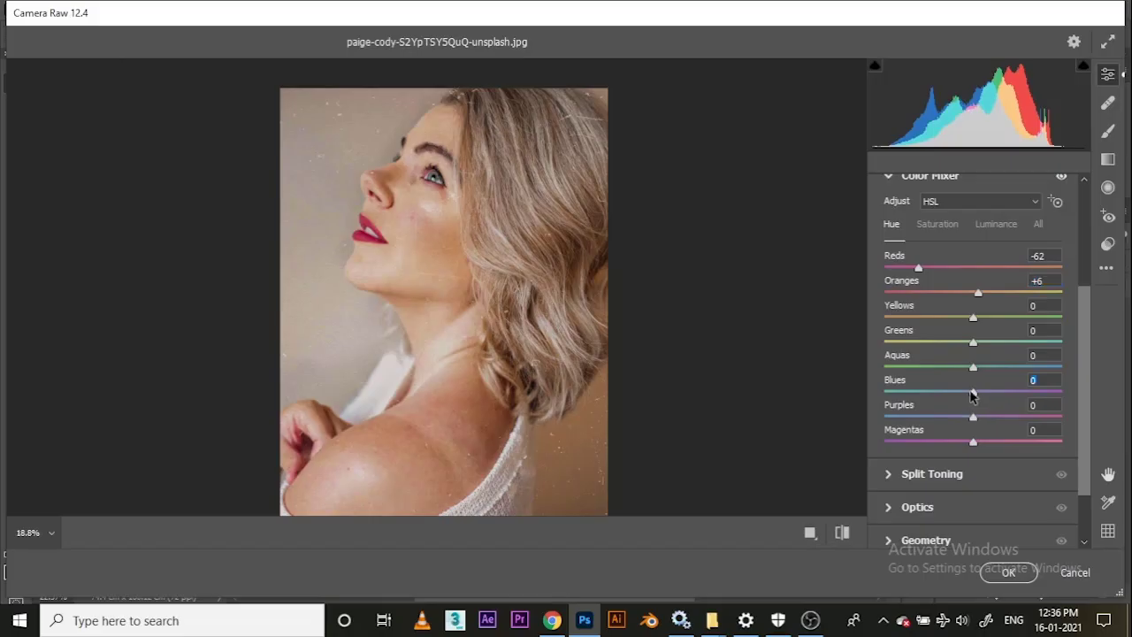
{"action": "left_click_drag", "start_coordinate": [945, 395], "coordinate": [976, 399]}
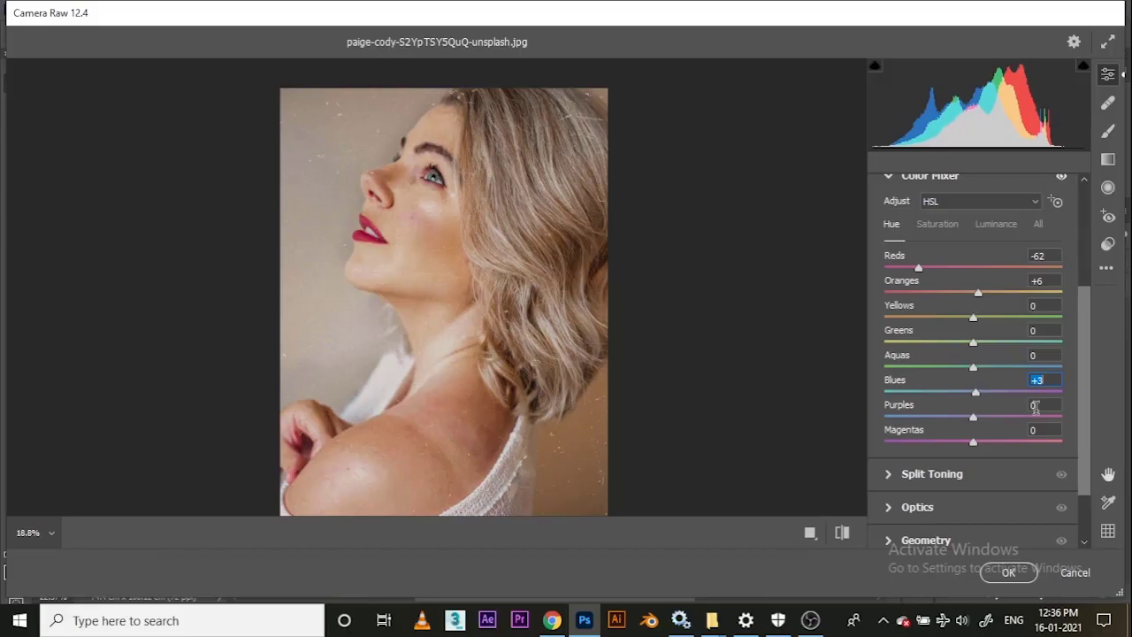
{"action": "left_click", "coordinate": [1009, 573]}
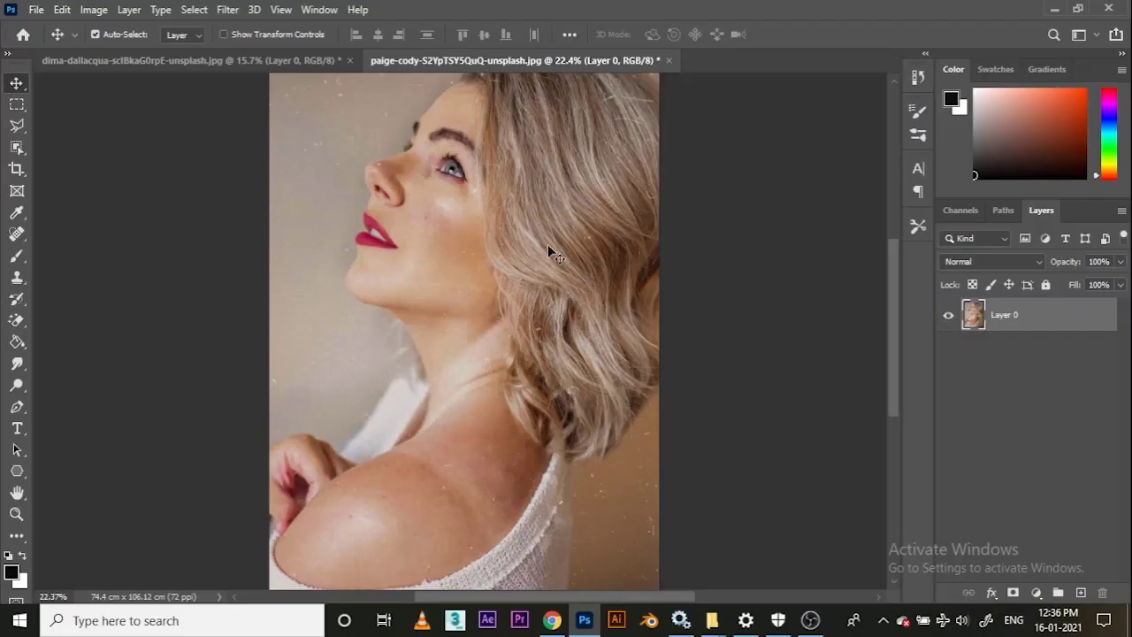
Heal the white dust specks on the background in front of the face using a 30 px Spot Healing Brush.
{"action": "scroll", "coordinate": [428, 172], "scroll_direction": "up", "scroll_amount": 5}
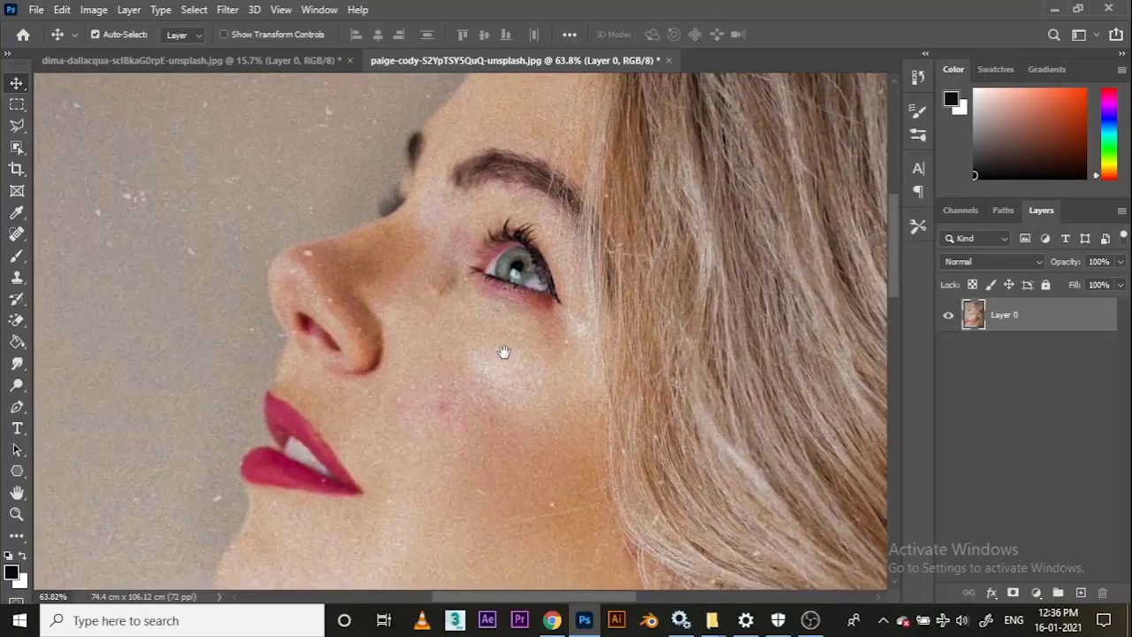
{"action": "scroll", "coordinate": [513, 339], "scroll_direction": "up", "scroll_amount": 3}
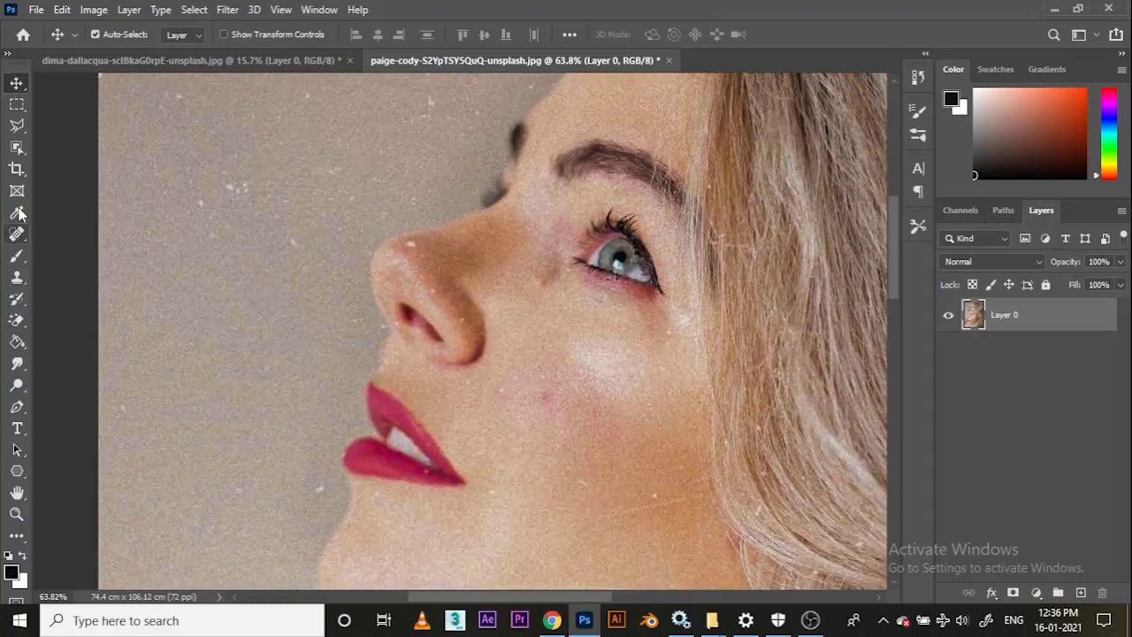
{"action": "left_click", "coordinate": [17, 233]}
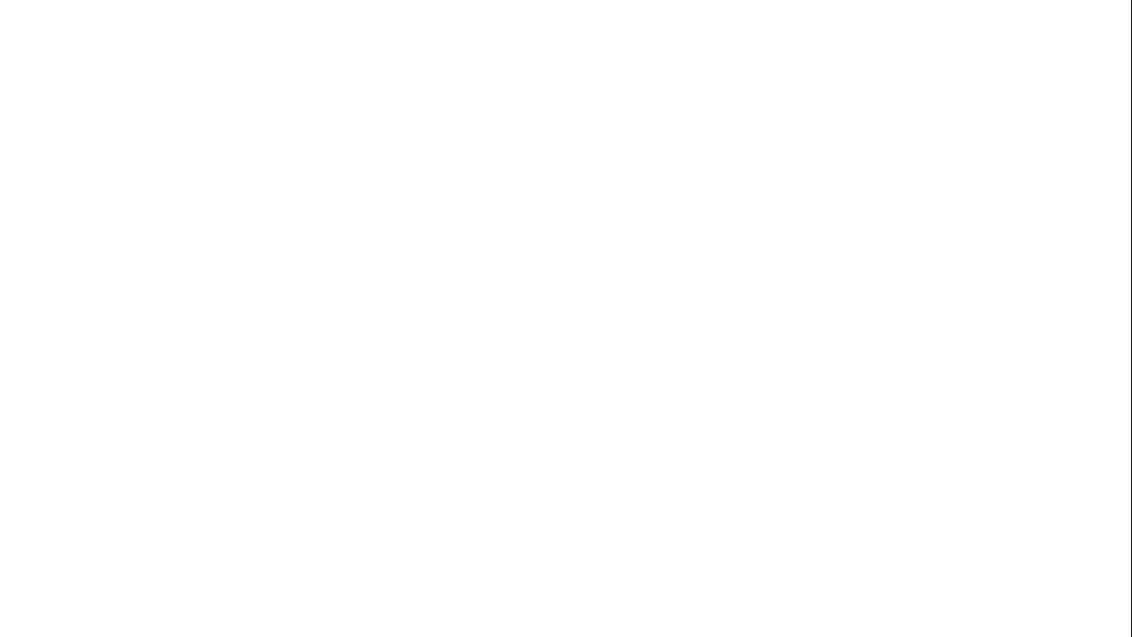
{"action": "key", "text": "bracketright"}
{"action": "key", "text": "bracketright"}
{"action": "key", "text": "bracketright"}
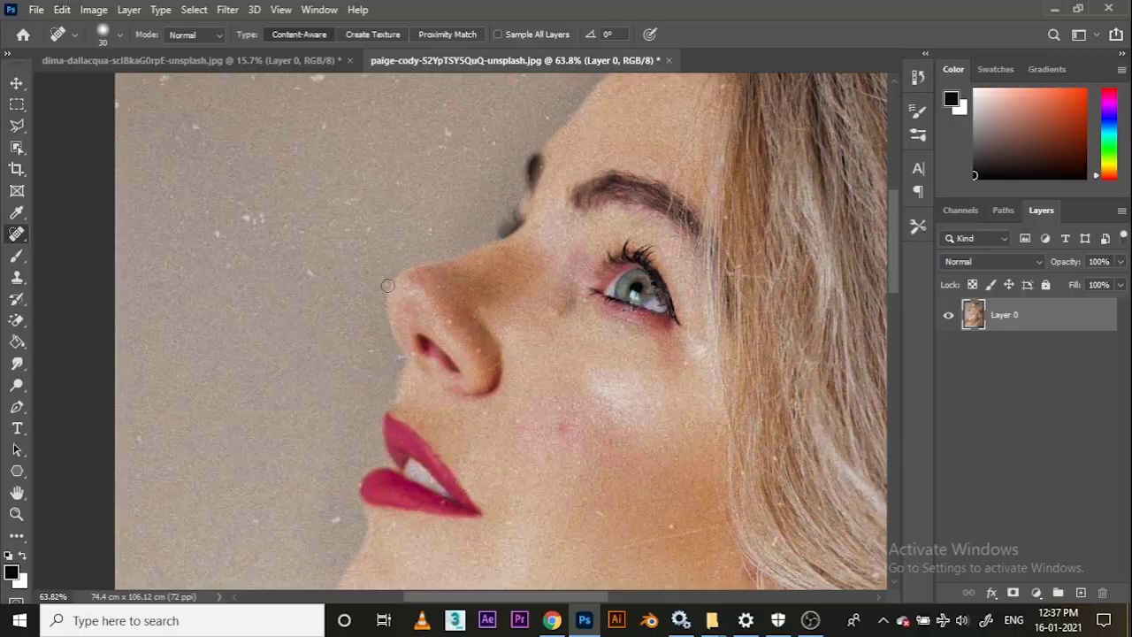
{"action": "left_click_drag", "start_coordinate": [266, 246], "coordinate": [273, 251]}
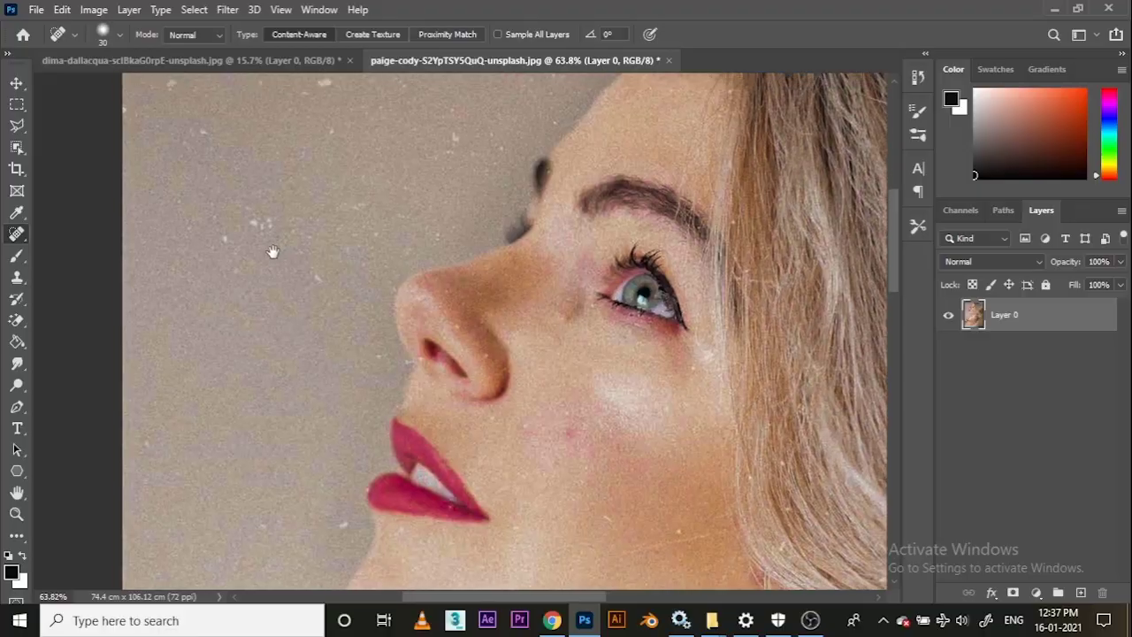
{"action": "left_click", "coordinate": [227, 242]}
{"action": "left_click", "coordinate": [325, 275]}
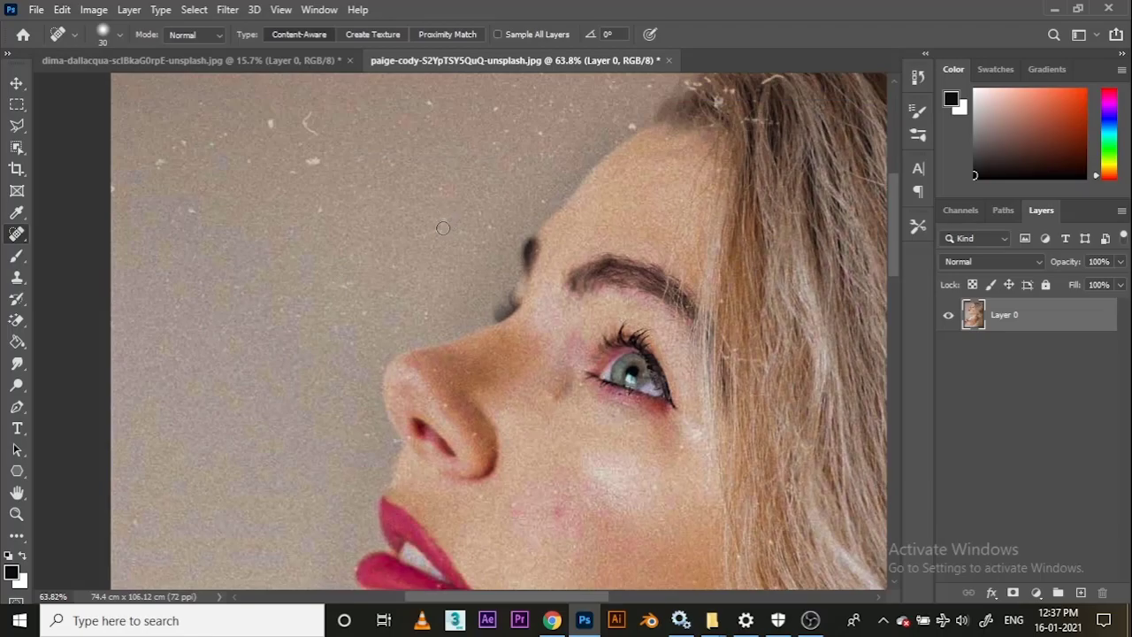
{"action": "left_click", "coordinate": [443, 228]}
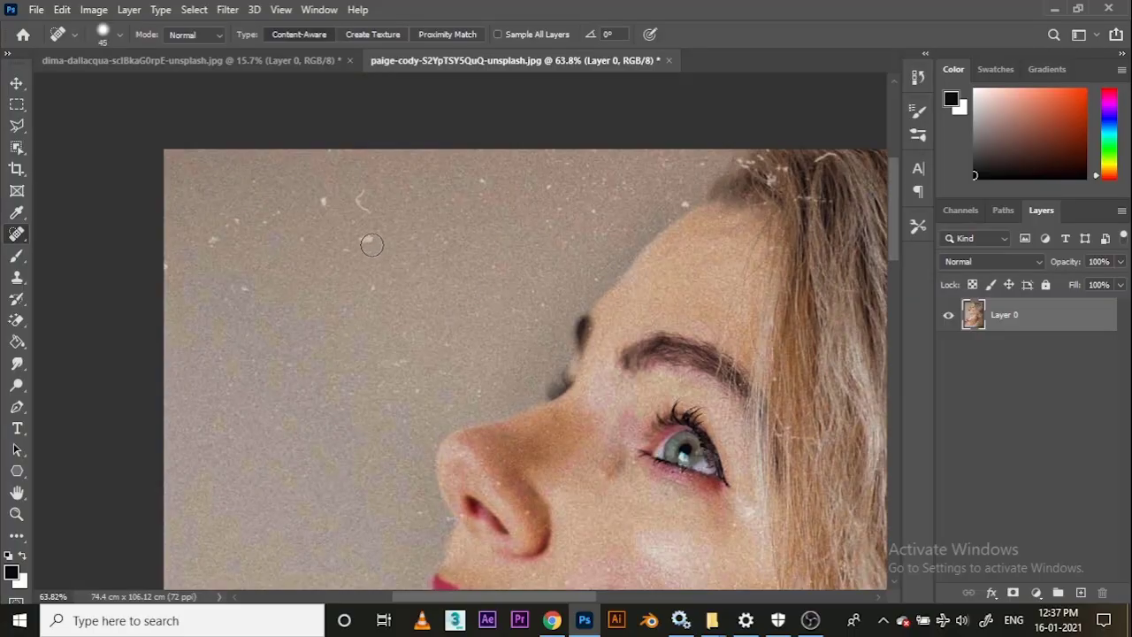
Enlarge the healing brush to 45 px and remove the specks and scratch along the upper background.
{"action": "left_click", "coordinate": [372, 245]}
{"action": "left_click", "coordinate": [322, 207]}
{"action": "left_click", "coordinate": [358, 204]}
{"action": "left_click", "coordinate": [484, 181]}
{"action": "left_click", "coordinate": [621, 192]}
{"action": "left_click", "coordinate": [591, 208]}
{"action": "left_click", "coordinate": [546, 191]}
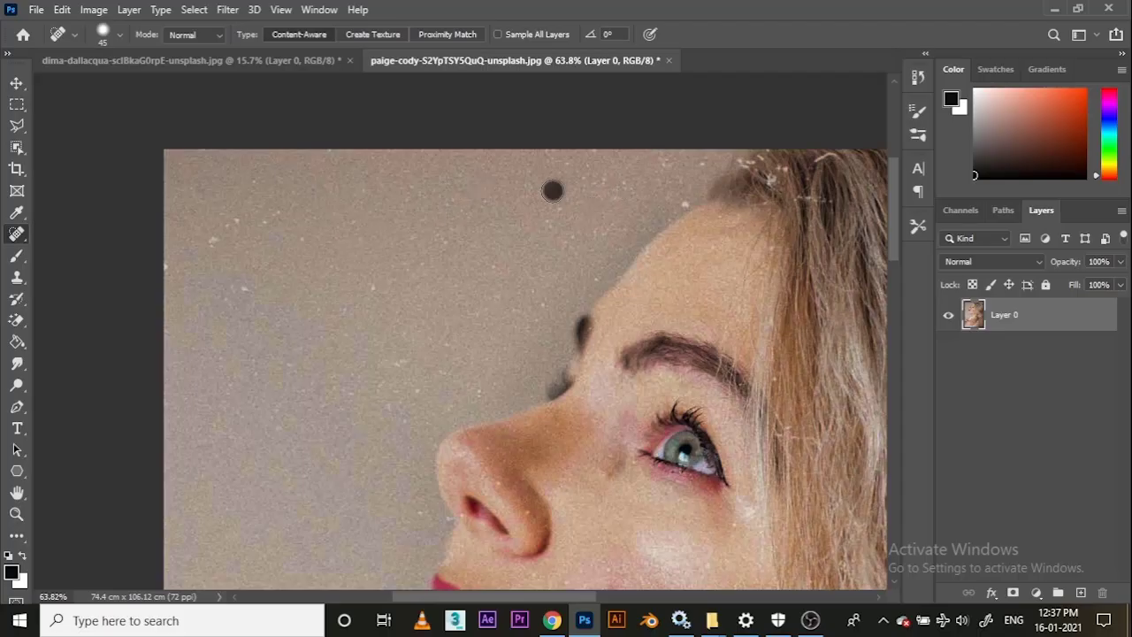
{"action": "left_click", "coordinate": [608, 192]}
{"action": "left_click", "coordinate": [692, 171]}
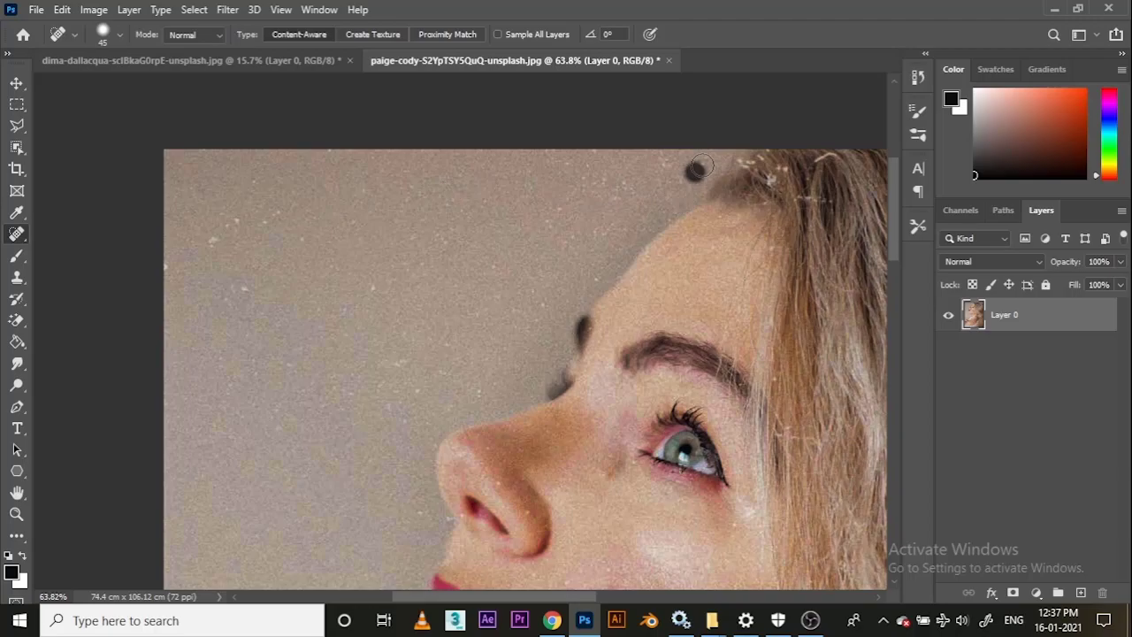
{"action": "left_click", "coordinate": [629, 161]}
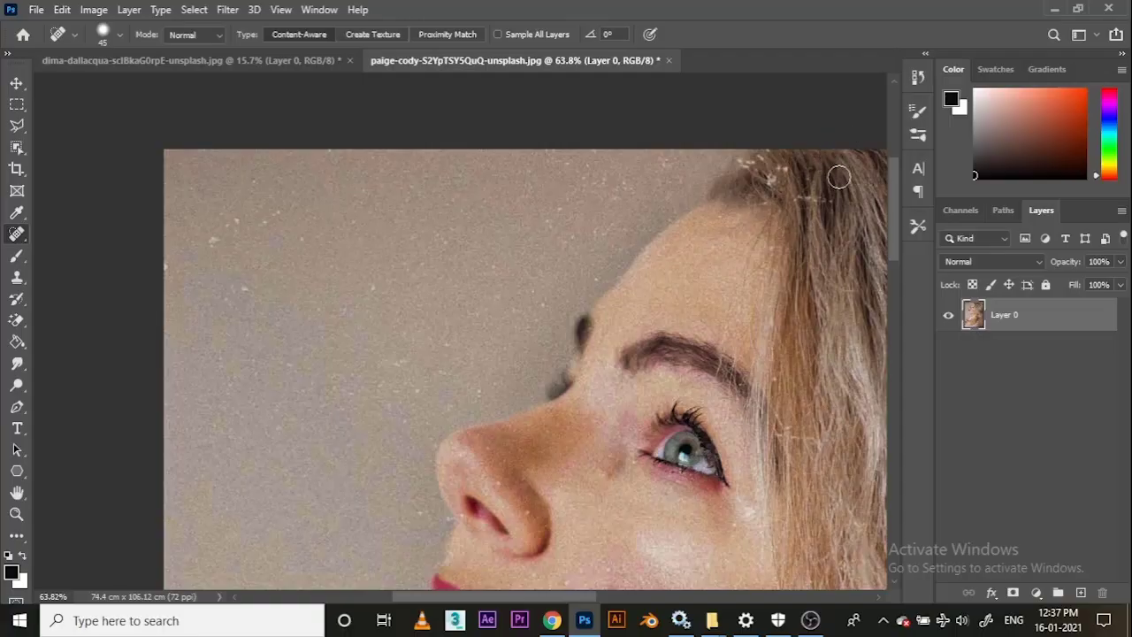
Heal the bright specks in the hair above the forehead at the photo's upper edge.
{"action": "left_click", "coordinate": [783, 170]}
{"action": "left_click", "coordinate": [755, 163]}
{"action": "left_click_drag", "start_coordinate": [653, 227], "coordinate": [677, 182]}
{"action": "left_click", "coordinate": [785, 129]}
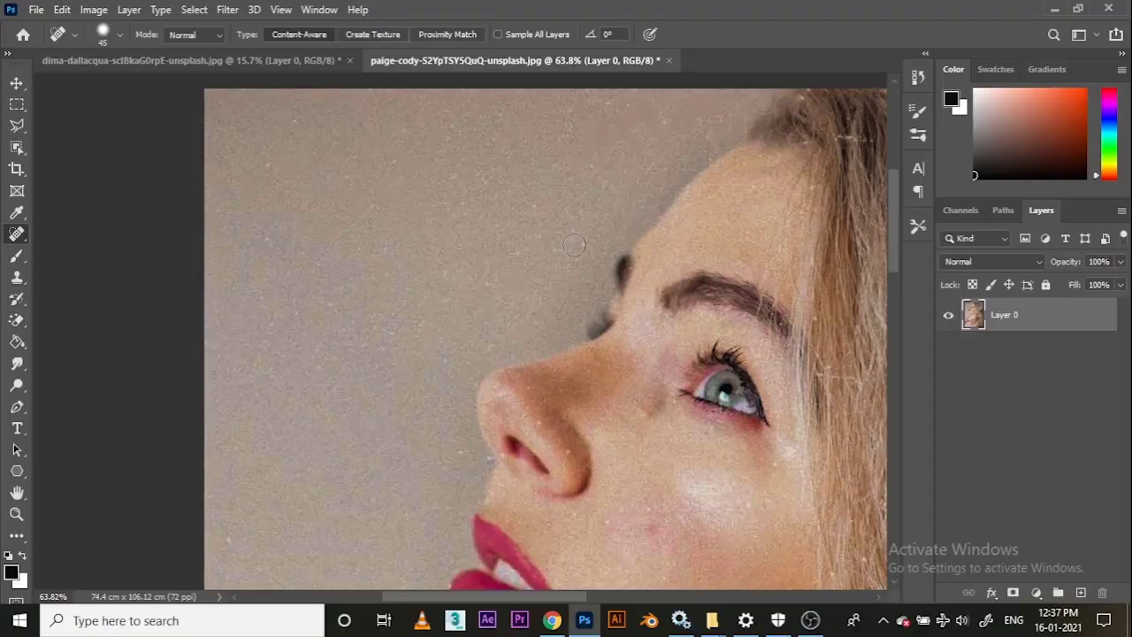
Heal the specks on the background's outer edge beside the lips and on the cheek and jaw.
{"action": "scroll", "coordinate": [517, 226], "scroll_direction": "down", "scroll_amount": 3}
{"action": "scroll", "coordinate": [511, 227], "scroll_direction": "up", "scroll_amount": 2}
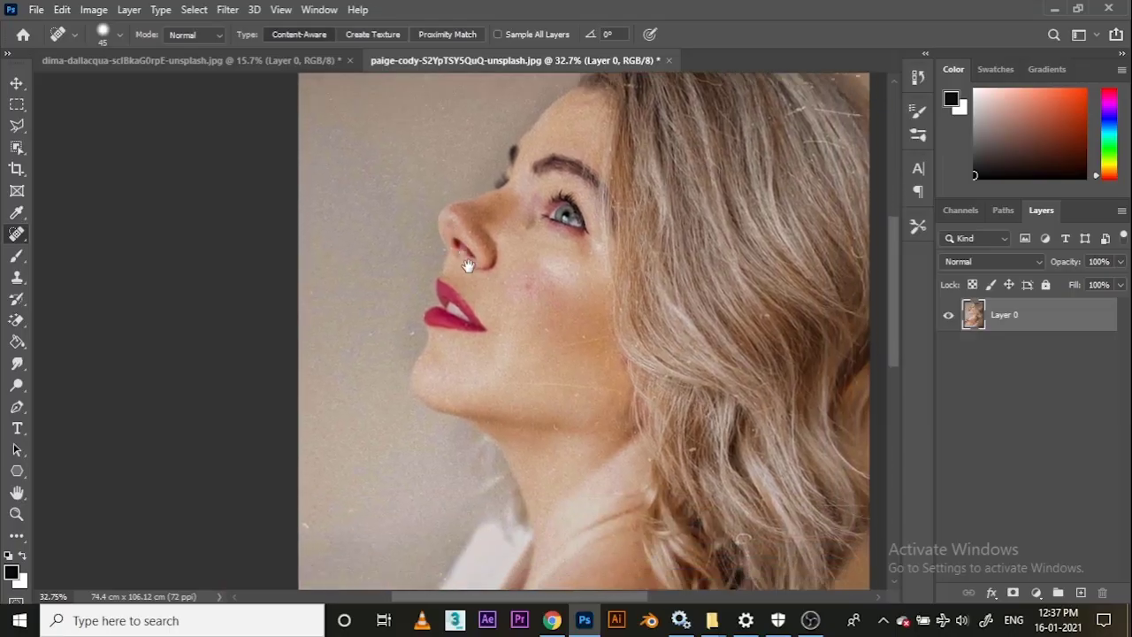
{"action": "left_click", "coordinate": [271, 278]}
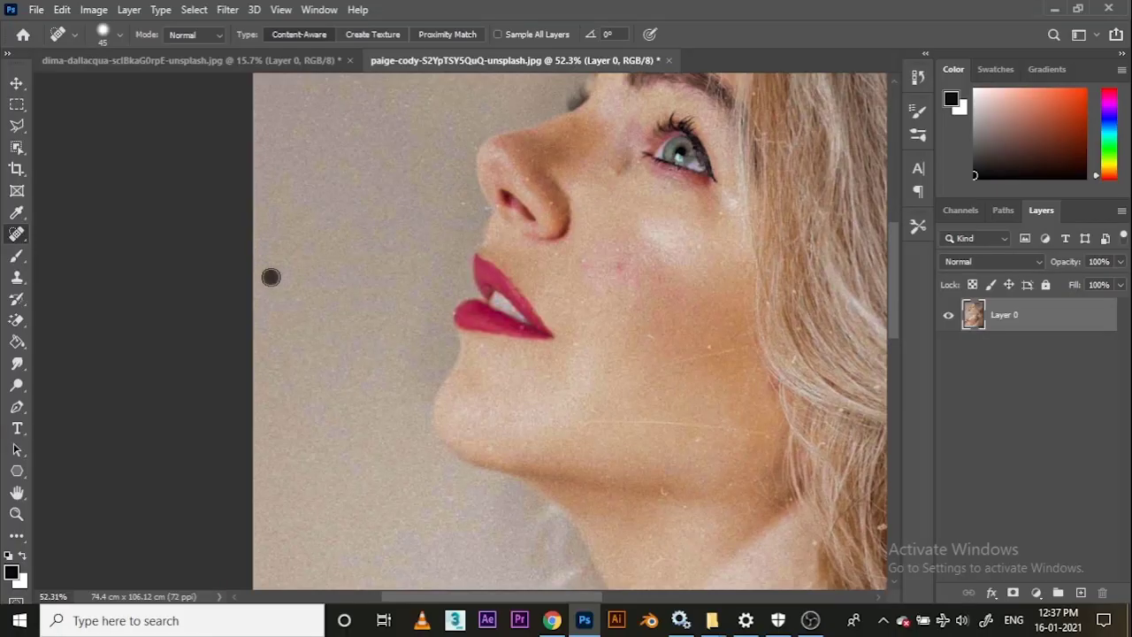
{"action": "left_click_drag", "start_coordinate": [454, 403], "coordinate": [371, 327]}
{"action": "left_click", "coordinate": [629, 268]}
{"action": "left_click", "coordinate": [616, 364]}
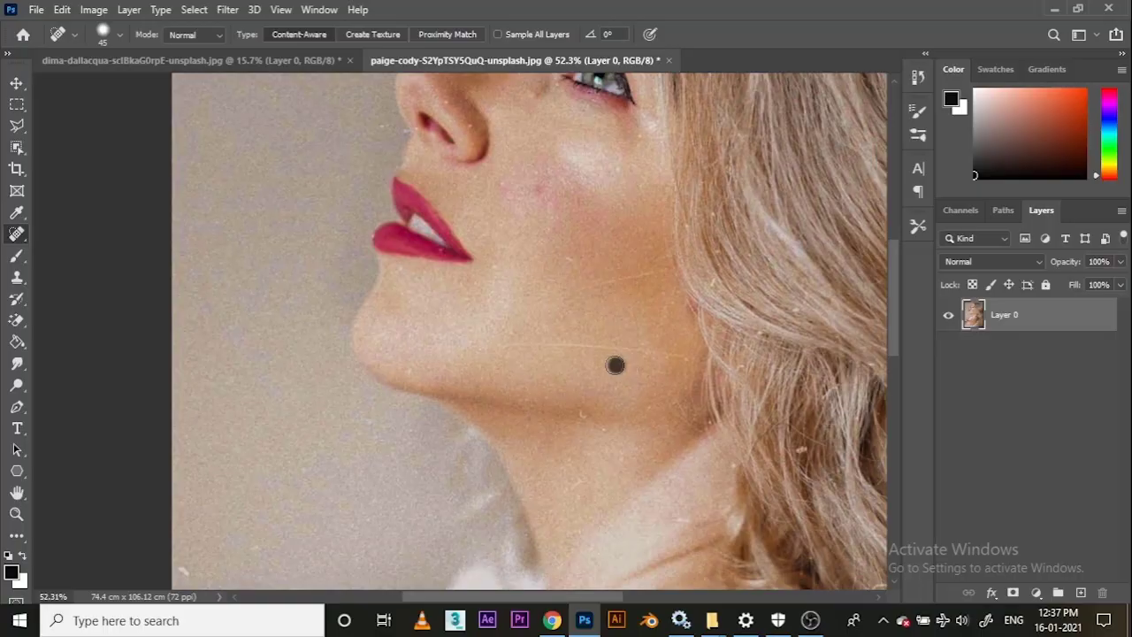
Heal the specks on the neck, in the hair beside it, and on the background's outer edge below the chin.
{"action": "left_click", "coordinate": [578, 479]}
{"action": "left_click", "coordinate": [580, 489]}
{"action": "left_click_drag", "start_coordinate": [590, 396], "coordinate": [526, 316]}
{"action": "left_click", "coordinate": [737, 368]}
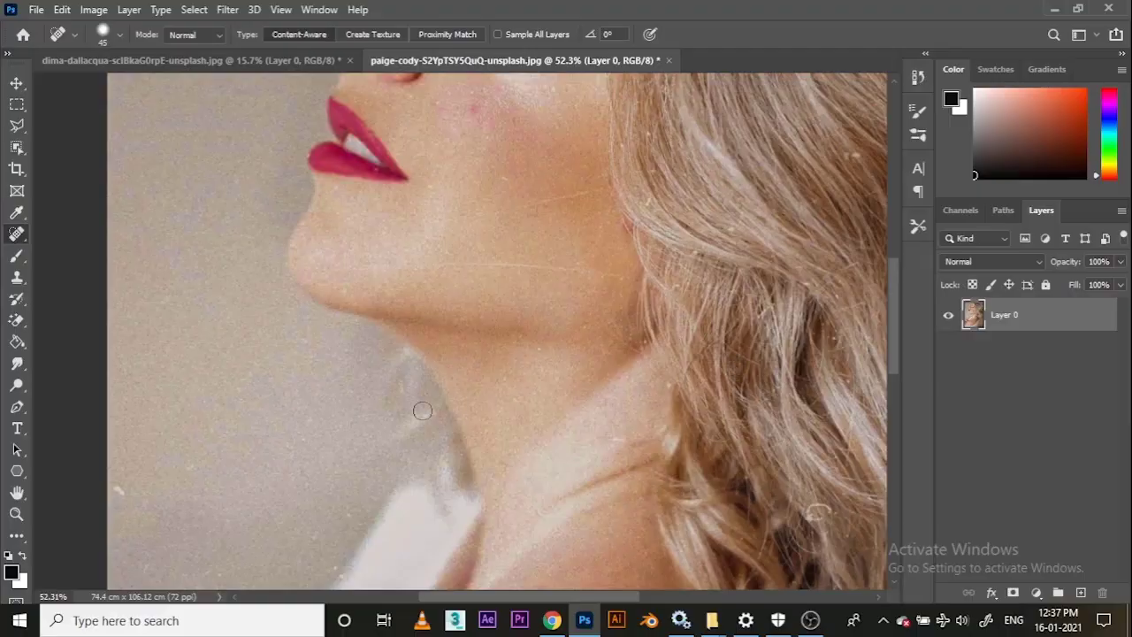
{"action": "left_click_drag", "start_coordinate": [351, 438], "coordinate": [381, 332]}
{"action": "left_click", "coordinate": [149, 385]}
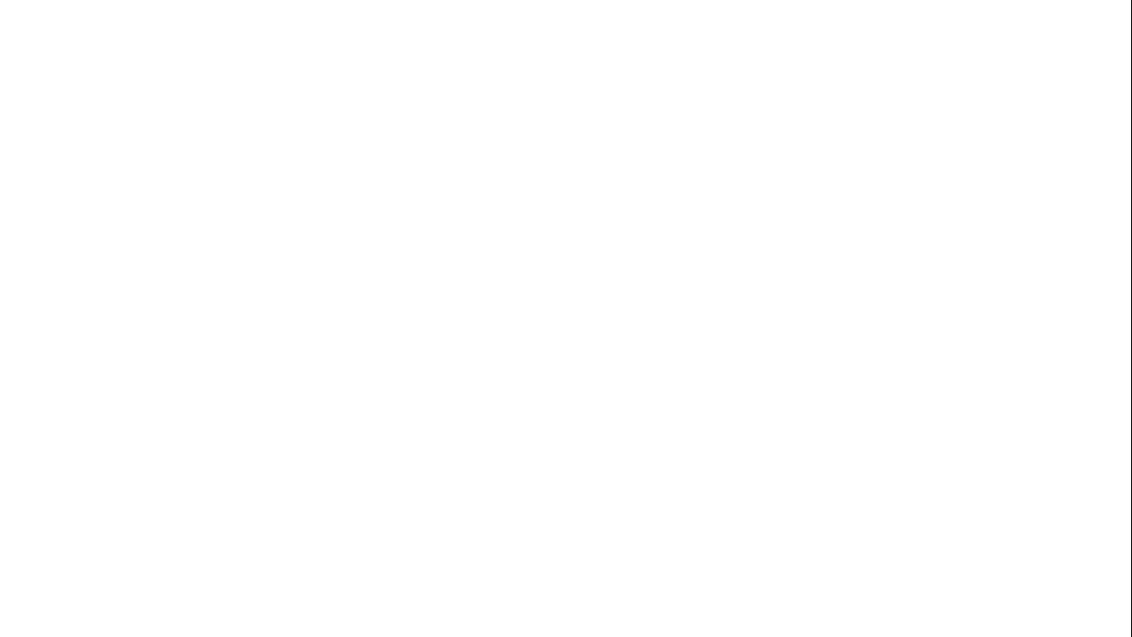
Heal the bright specks around the raised hand, the white sleeve and the bare shoulder and upper back.
{"action": "left_click", "coordinate": [365, 464]}
{"action": "left_click", "coordinate": [466, 509]}
{"action": "left_click_drag", "start_coordinate": [486, 487], "coordinate": [359, 280]}
{"action": "left_click", "coordinate": [538, 404]}
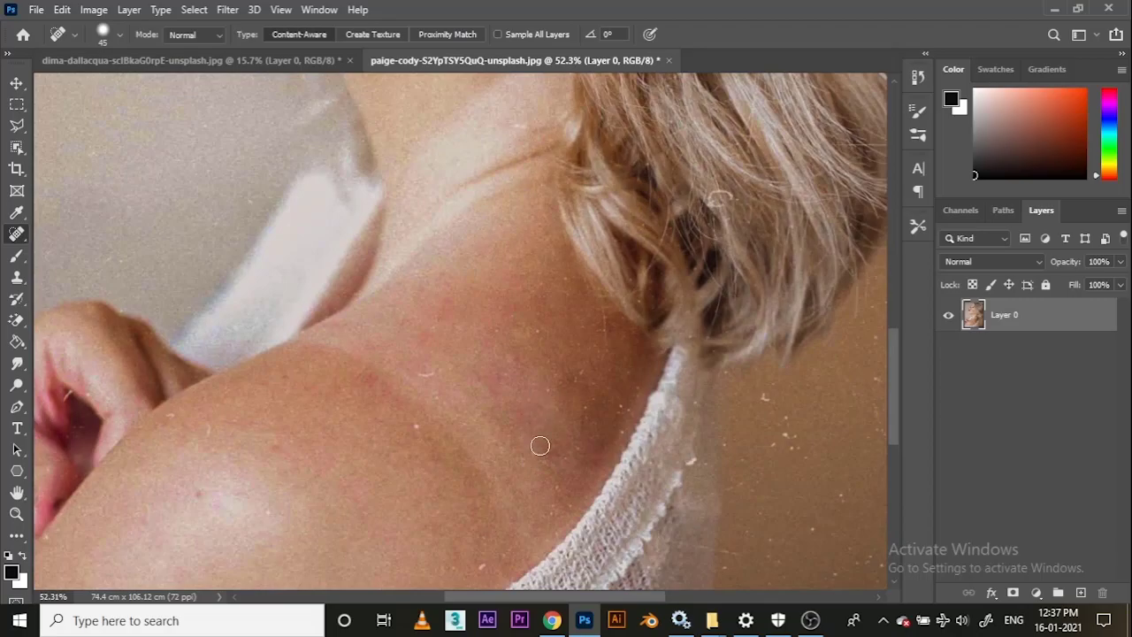
{"action": "left_click", "coordinate": [572, 379]}
Heal the specks and curved scratches on the brown background below the hair, out to the photo's edge.
{"action": "left_click_drag", "start_coordinate": [781, 435], "coordinate": [637, 323]}
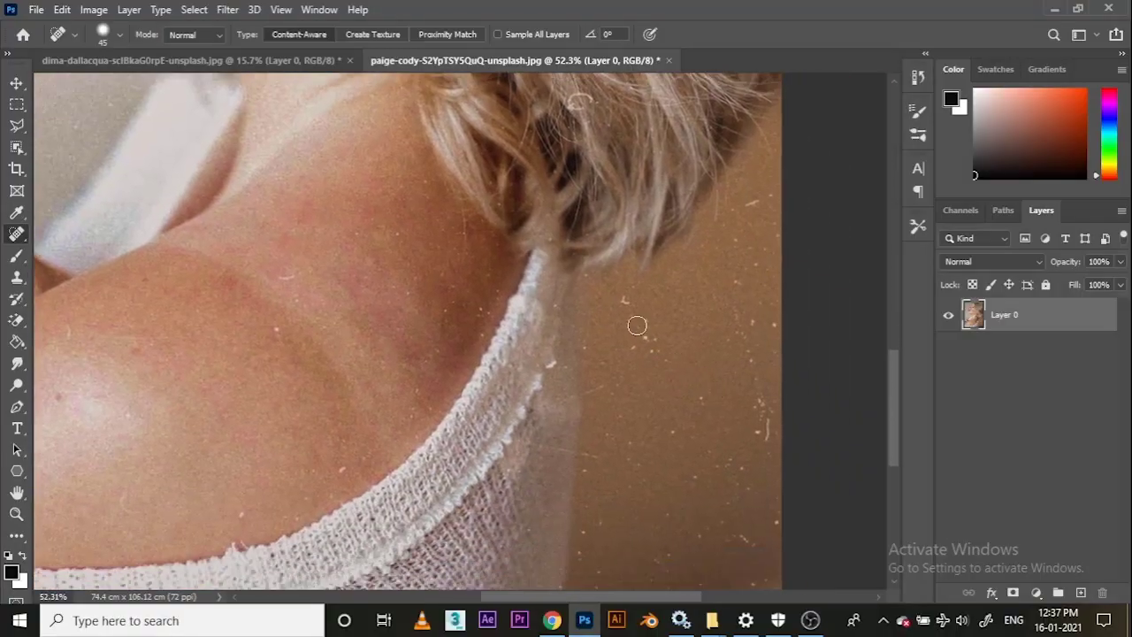
{"action": "left_click", "coordinate": [626, 300]}
{"action": "left_click", "coordinate": [649, 324]}
{"action": "left_click", "coordinate": [650, 348]}
{"action": "left_click", "coordinate": [673, 429]}
{"action": "left_click", "coordinate": [697, 401]}
{"action": "mouse_move", "coordinate": [725, 311]}
{"action": "left_mouse_down"}
{"action": "mouse_move", "coordinate": [760, 392]}
{"action": "mouse_move", "coordinate": [743, 335]}
{"action": "mouse_move", "coordinate": [767, 375]}
{"action": "mouse_move", "coordinate": [752, 425]}
{"action": "mouse_move", "coordinate": [776, 405]}
{"action": "left_mouse_up"}
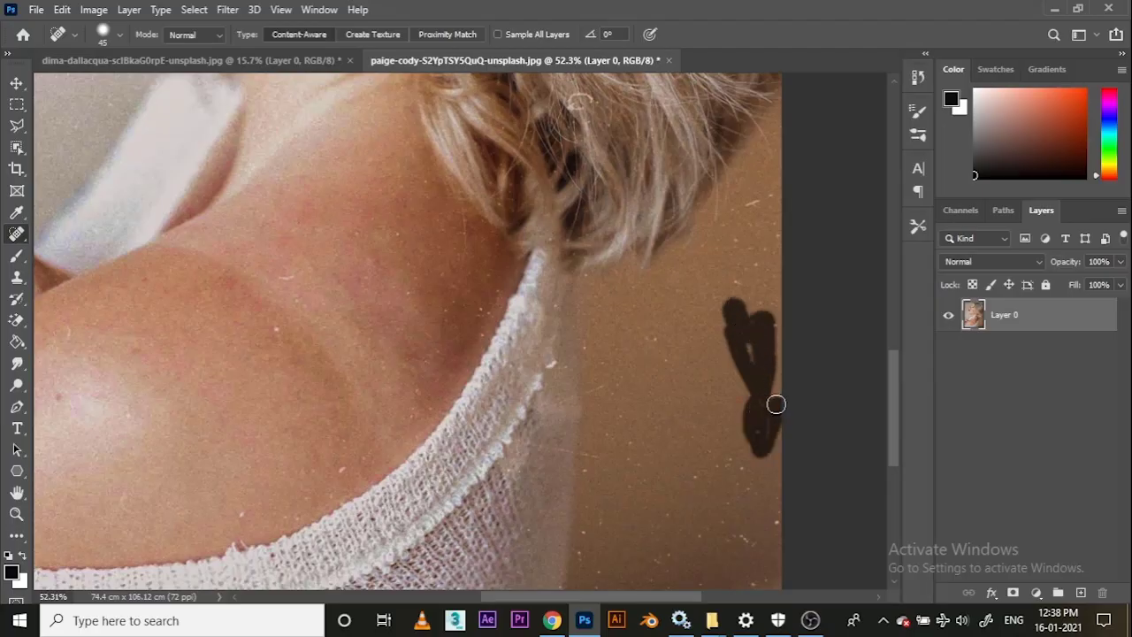
{"action": "left_click", "coordinate": [778, 523]}
Heal the remaining dust specks on the brown background beside the knitted sweater, in the photo's bottom corner.
{"action": "left_click_drag", "start_coordinate": [720, 468], "coordinate": [665, 314]}
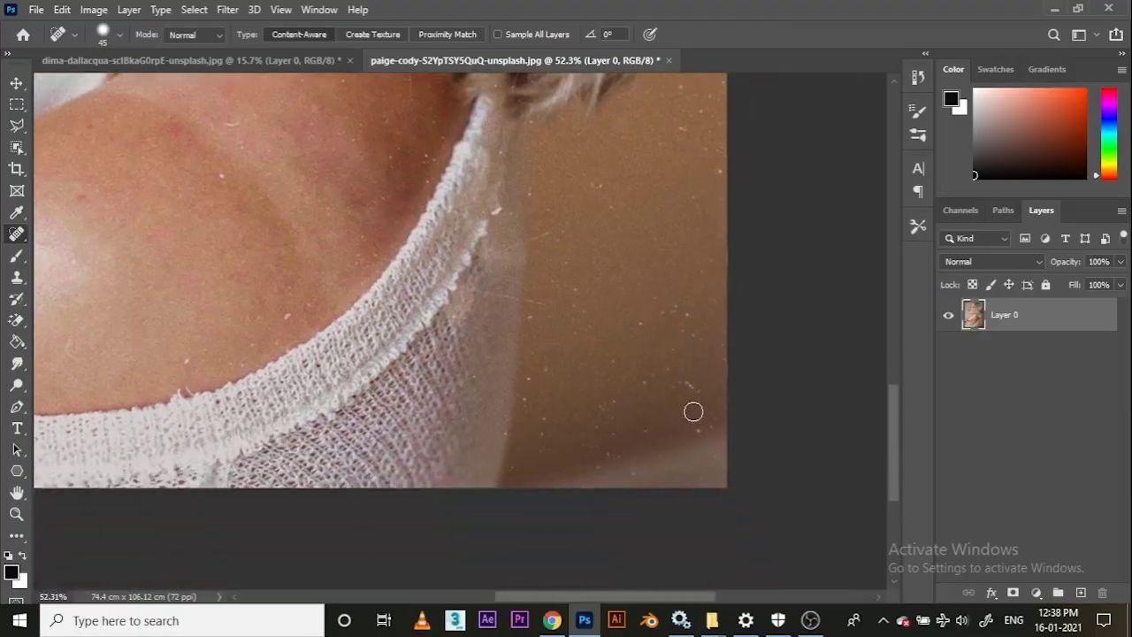
{"action": "left_click_drag", "start_coordinate": [691, 392], "coordinate": [679, 375]}
{"action": "left_click", "coordinate": [696, 390]}
{"action": "left_click", "coordinate": [705, 425]}
{"action": "left_click", "coordinate": [619, 425]}
{"action": "mouse_move", "coordinate": [523, 407]}
{"action": "left_mouse_down"}
{"action": "mouse_move", "coordinate": [528, 375]}
{"action": "mouse_move", "coordinate": [546, 363]}
{"action": "mouse_move", "coordinate": [547, 425]}
{"action": "left_mouse_up"}
{"action": "left_click", "coordinate": [532, 398]}
{"action": "left_click", "coordinate": [566, 307]}
{"action": "mouse_move", "coordinate": [579, 289]}
{"action": "left_mouse_down"}
{"action": "mouse_move", "coordinate": [573, 310]}
{"action": "mouse_move", "coordinate": [602, 329]}
{"action": "left_mouse_up"}
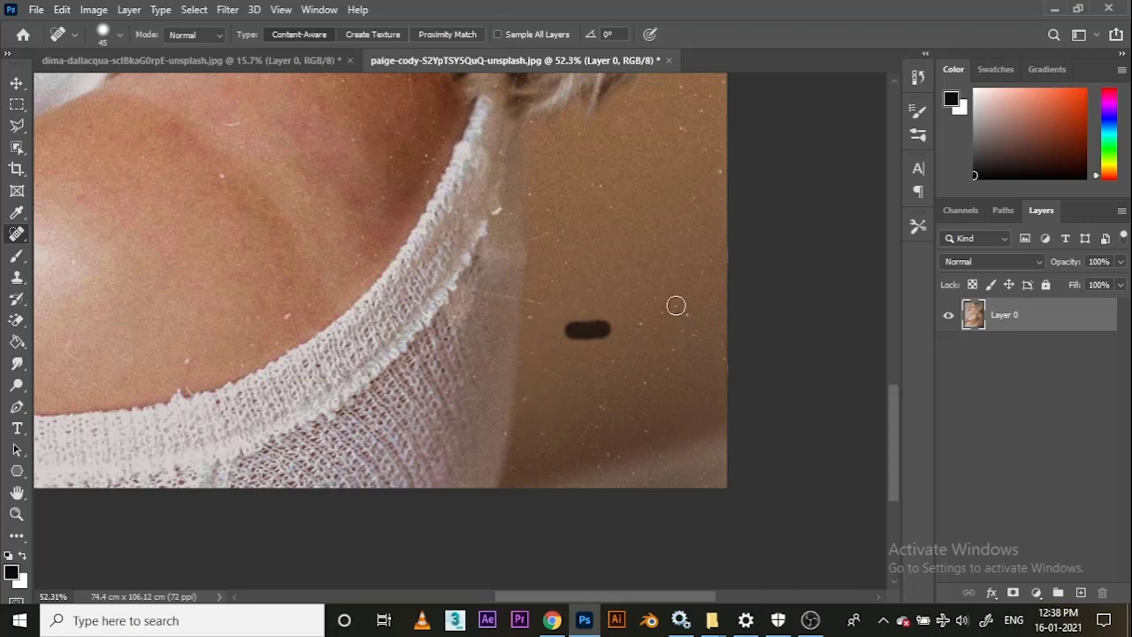
{"action": "left_click", "coordinate": [678, 306]}
{"action": "left_click", "coordinate": [692, 308]}
{"action": "left_click", "coordinate": [674, 312]}
{"action": "left_click", "coordinate": [652, 325]}
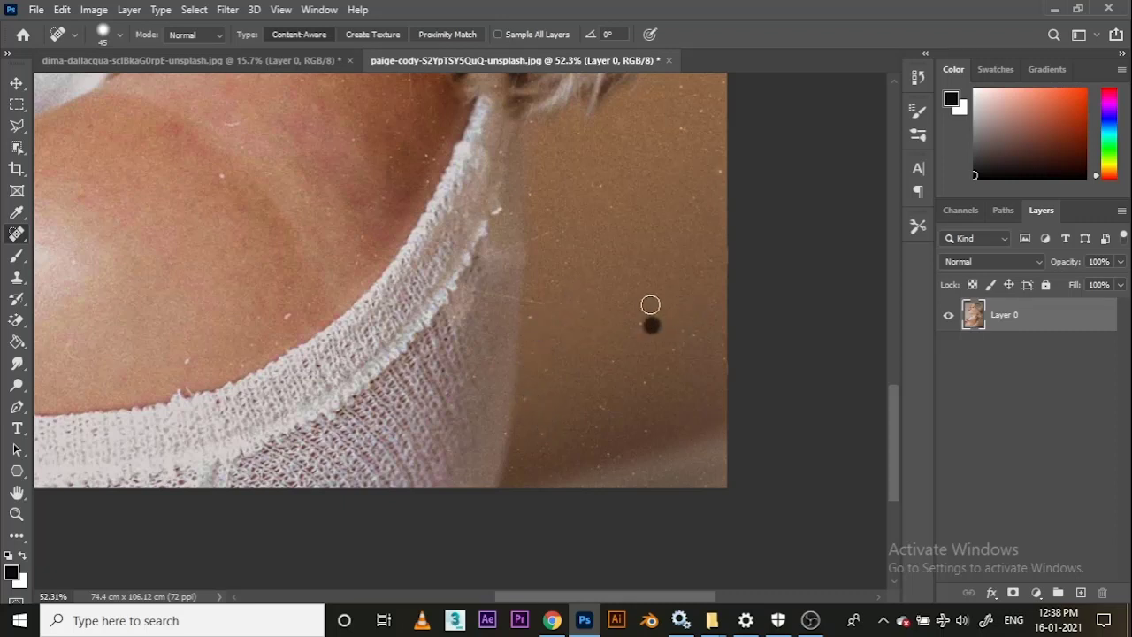
{"action": "left_click", "coordinate": [641, 316]}
Examine the healed portrait at overview and close-up, checking the face, hair and skin for remaining blemishes.
{"action": "scroll", "coordinate": [602, 307], "scroll_direction": "down", "scroll_amount": 7}
{"action": "scroll", "coordinate": [477, 398], "scroll_direction": "up", "scroll_amount": 2}
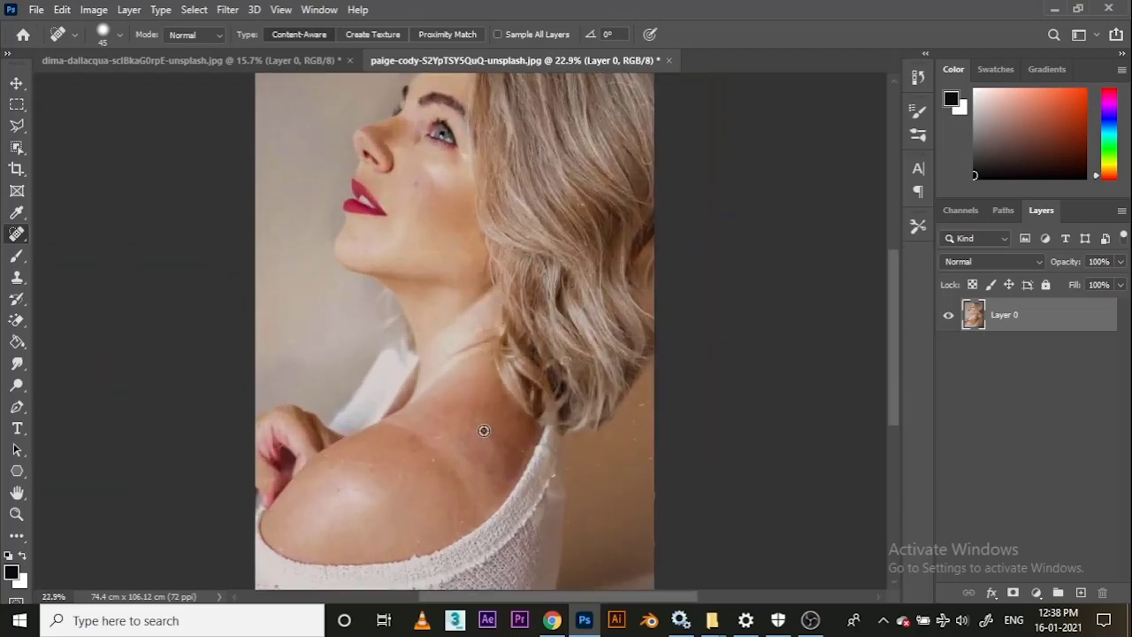
{"action": "left_click_drag", "start_coordinate": [426, 298], "coordinate": [428, 322]}
{"action": "scroll", "coordinate": [442, 310], "scroll_direction": "up", "scroll_amount": 5}
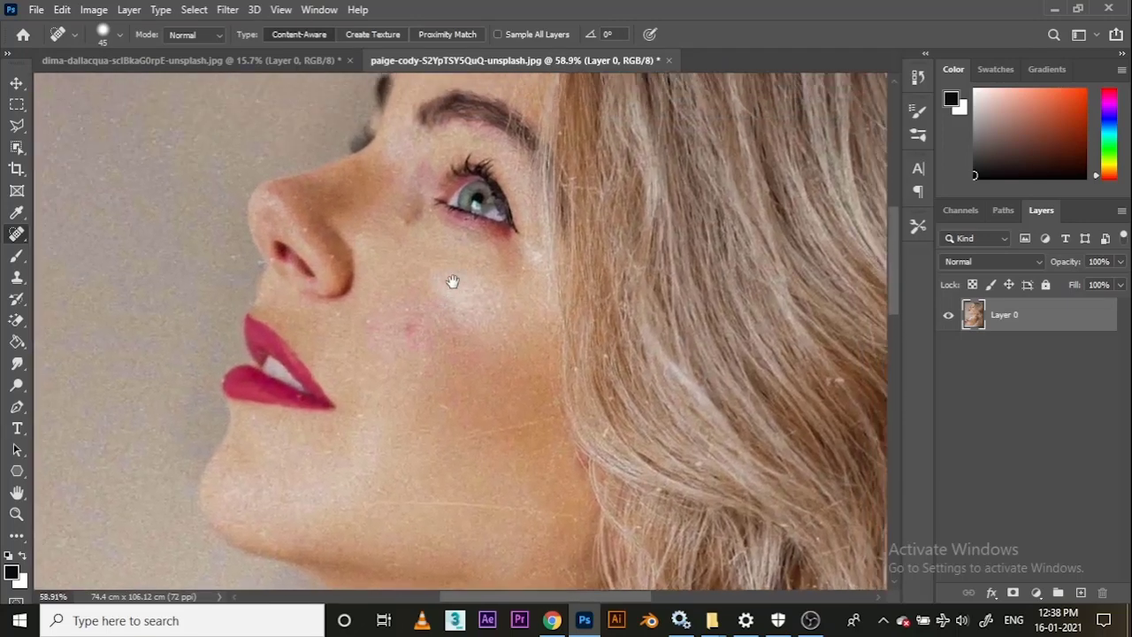
{"action": "scroll", "coordinate": [452, 314], "scroll_direction": "down", "scroll_amount": 3}
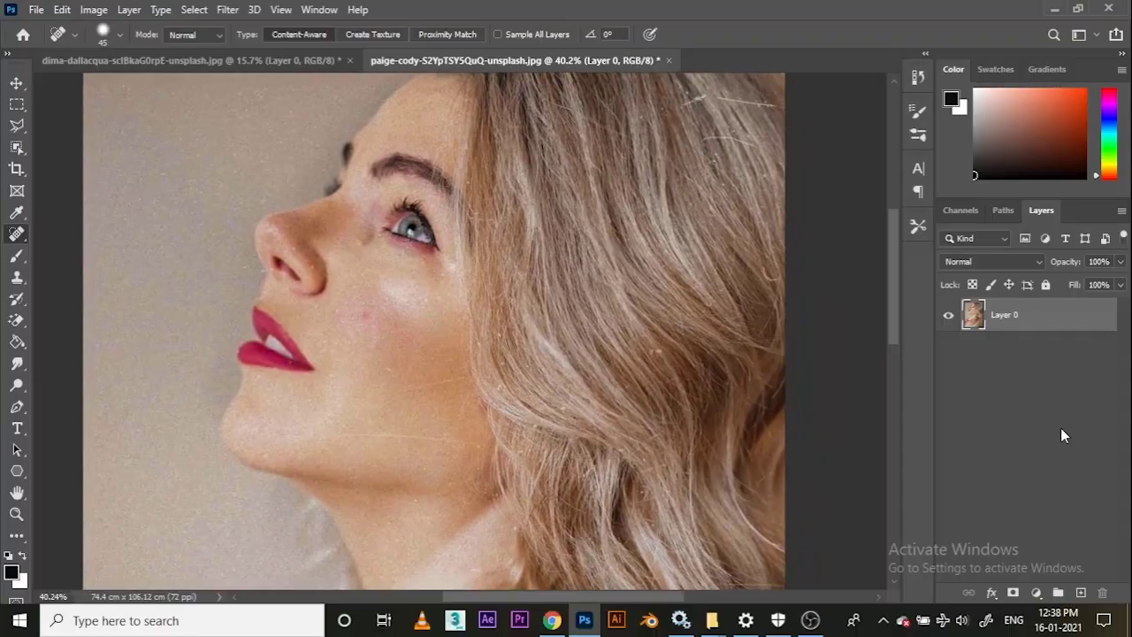
{"action": "left_click", "coordinate": [950, 320]}
{"action": "scroll", "coordinate": [351, 356], "scroll_direction": "up", "scroll_amount": 3}
{"action": "left_click_drag", "start_coordinate": [378, 316], "coordinate": [416, 356]}
{"action": "scroll", "coordinate": [427, 321], "scroll_direction": "down", "scroll_amount": 4}
{"action": "scroll", "coordinate": [425, 315], "scroll_direction": "down", "scroll_amount": 4}
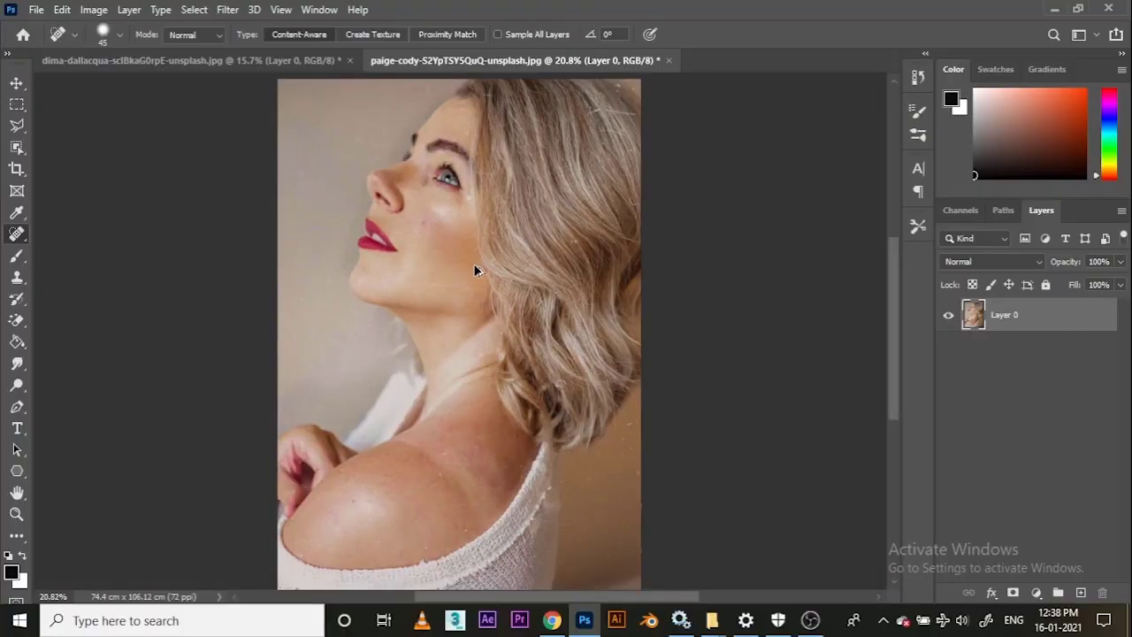
{"action": "scroll", "coordinate": [475, 270], "scroll_direction": "up", "scroll_amount": 1}
{"action": "left_click", "coordinate": [1080, 594]}
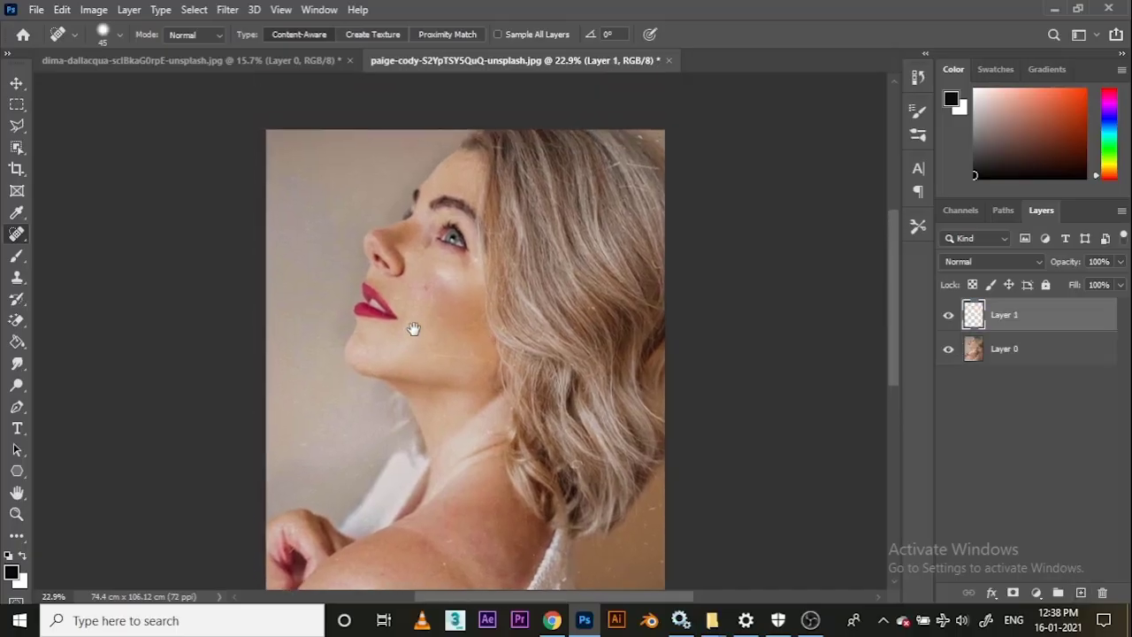
{"action": "scroll", "coordinate": [416, 325], "scroll_direction": "up", "scroll_amount": 4}
{"action": "scroll", "coordinate": [460, 332], "scroll_direction": "up", "scroll_amount": 3}
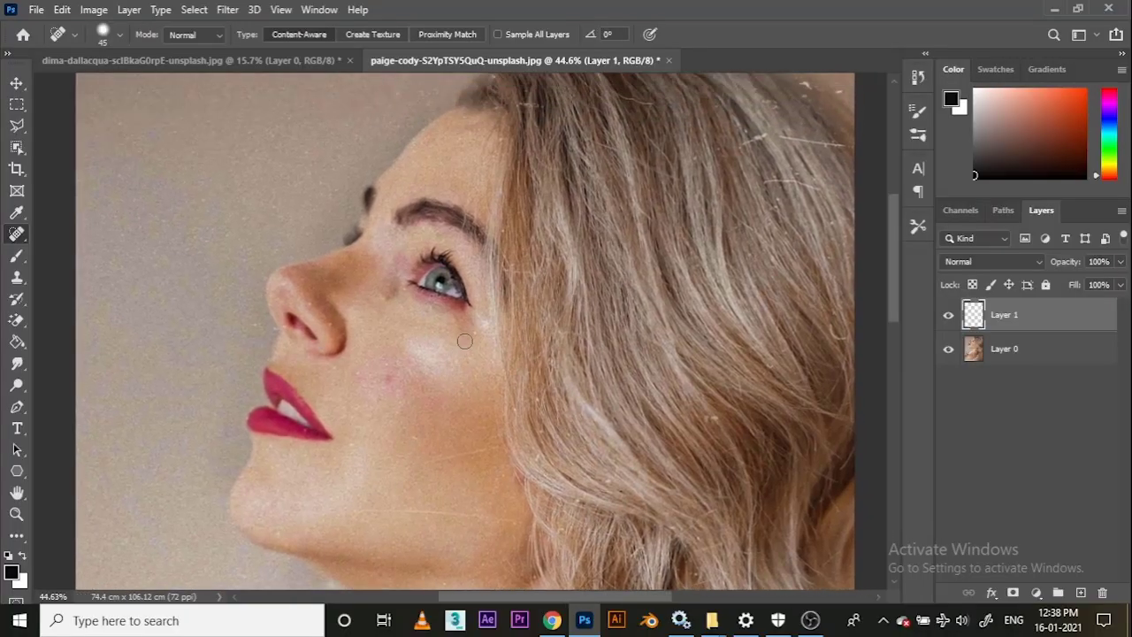
{"action": "key", "text": "b"}
{"action": "left_click_drag", "start_coordinate": [435, 349], "coordinate": [446, 354]}
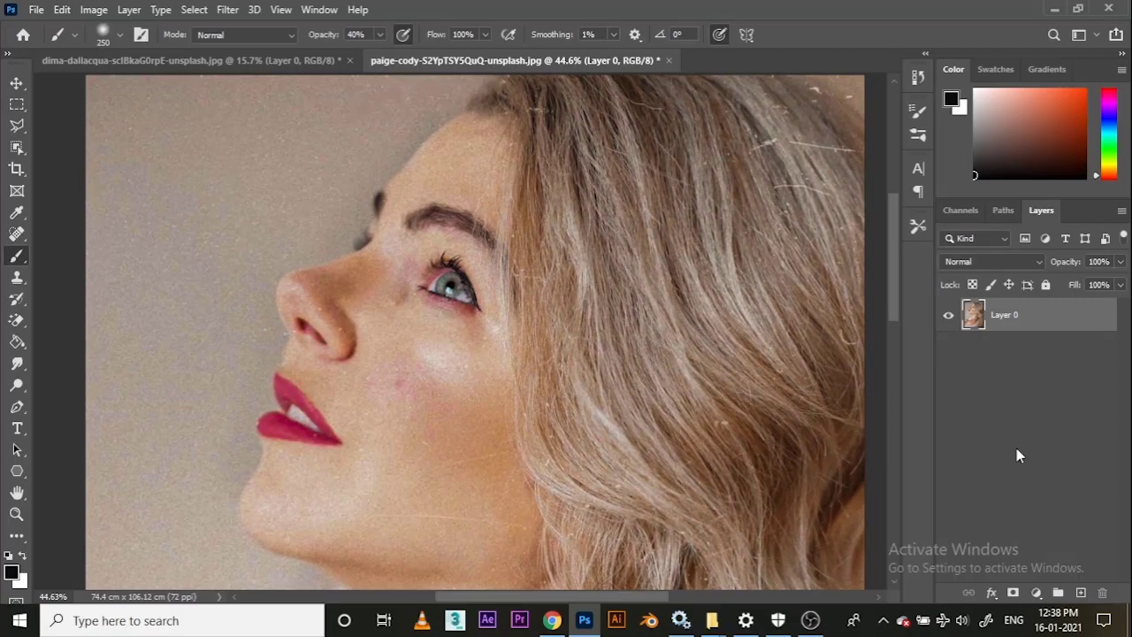
Add a Selective Color adjustment layer and increase the cyan and slightly the magenta in the Reds.
{"action": "left_click", "coordinate": [1037, 592]}
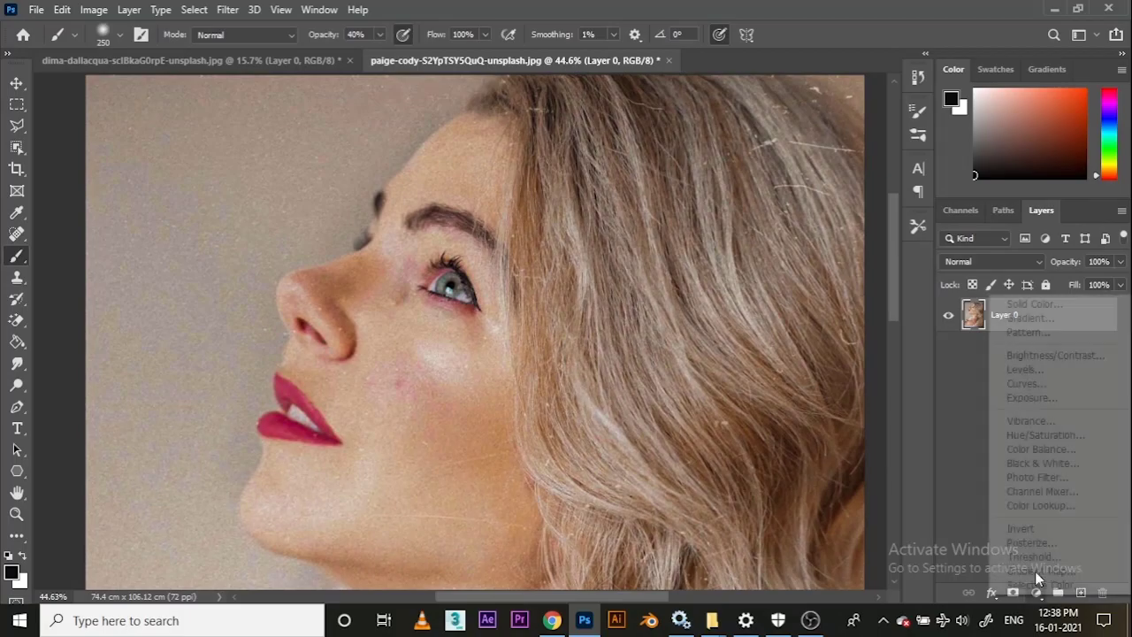
{"action": "left_click", "coordinate": [1044, 585]}
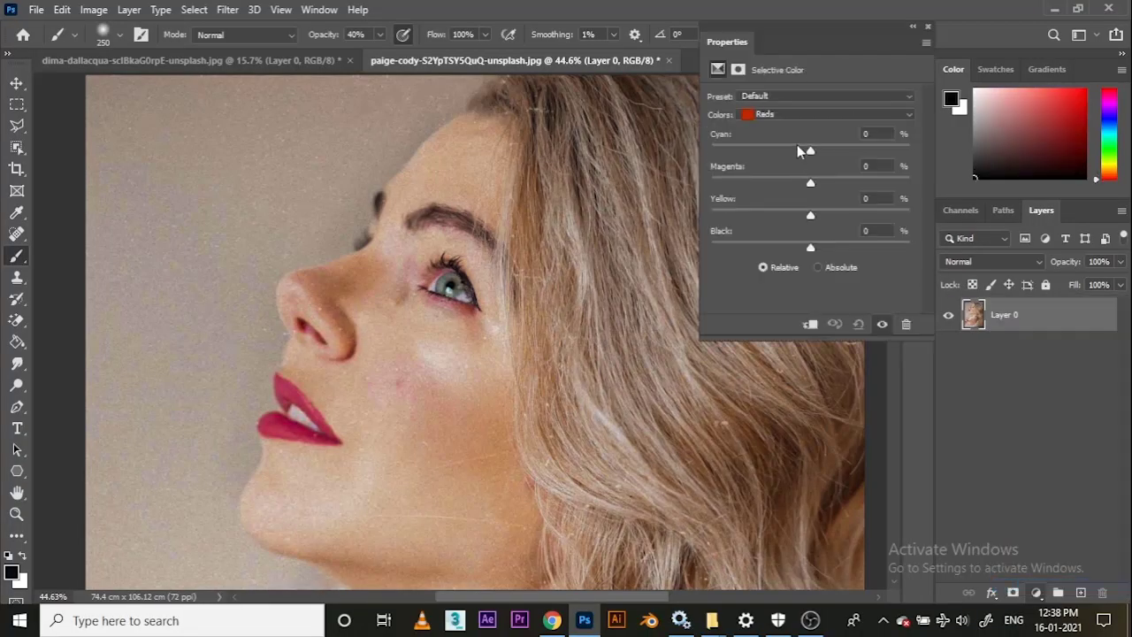
{"action": "left_click_drag", "start_coordinate": [814, 151], "coordinate": [799, 157]}
{"action": "scroll", "coordinate": [492, 252], "scroll_direction": "down", "scroll_amount": 2}
{"action": "left_click_drag", "start_coordinate": [493, 295], "coordinate": [466, 255]}
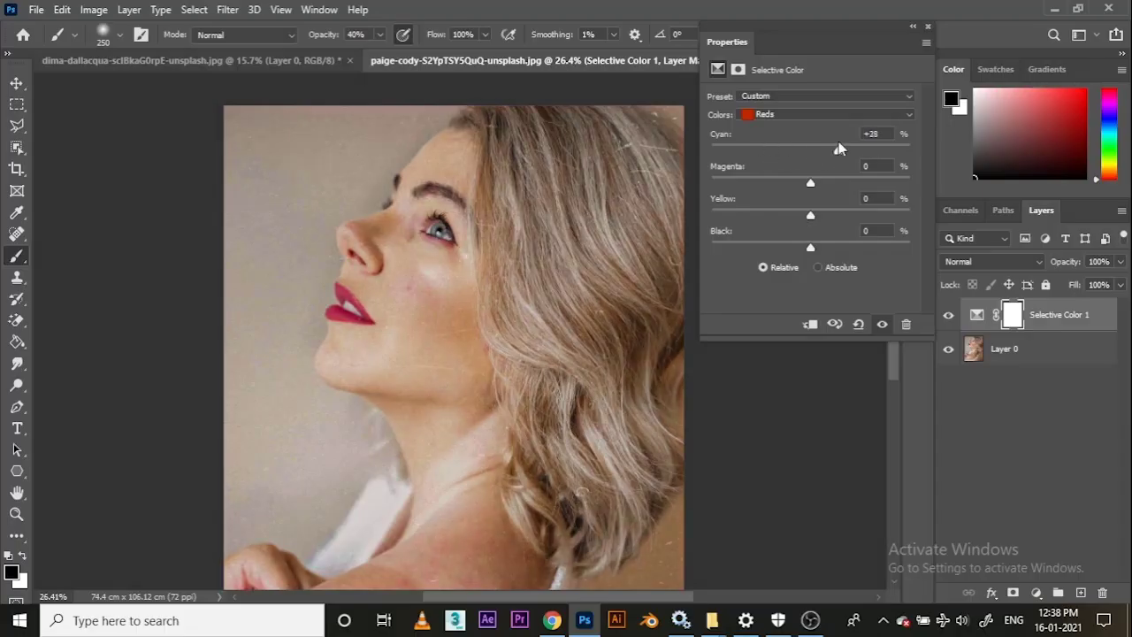
{"action": "left_click_drag", "start_coordinate": [903, 142], "coordinate": [857, 149]}
{"action": "mouse_move", "coordinate": [811, 182]}
{"action": "left_mouse_down"}
{"action": "mouse_move", "coordinate": [834, 181]}
{"action": "mouse_move", "coordinate": [809, 183]}
{"action": "mouse_move", "coordinate": [818, 184]}
{"action": "left_mouse_up"}
Set the Selective Color Neutrals to Cyan +11, Magenta -2 and Yellow -5, and fine-tune their Black.
{"action": "left_click", "coordinate": [822, 114]}
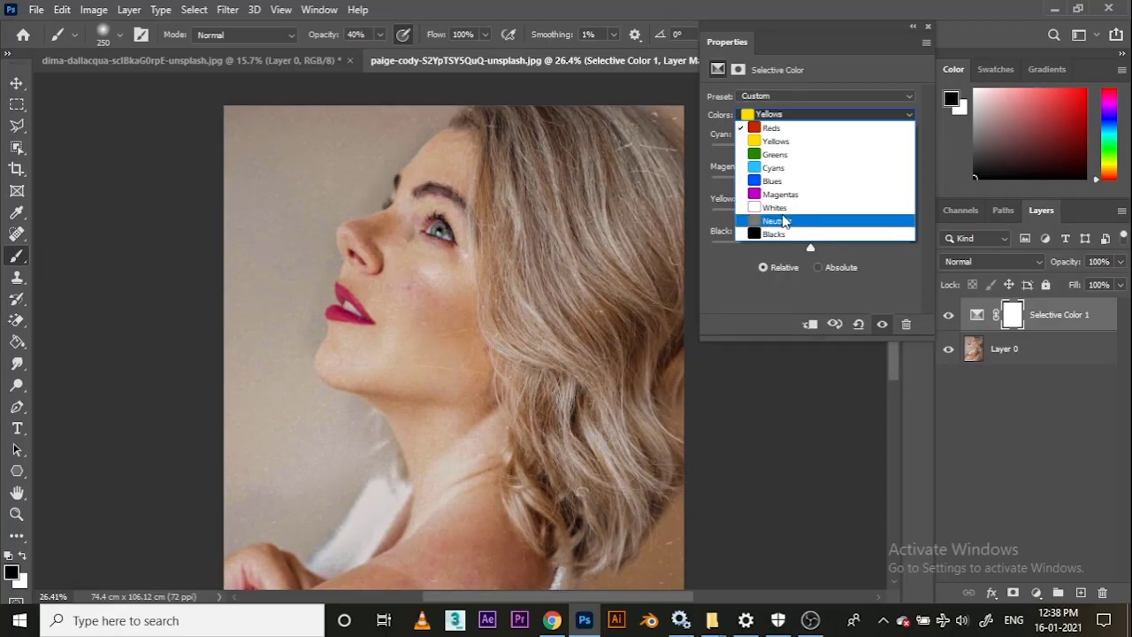
{"action": "left_click", "coordinate": [787, 222]}
{"action": "left_click_drag", "start_coordinate": [827, 149], "coordinate": [853, 153]}
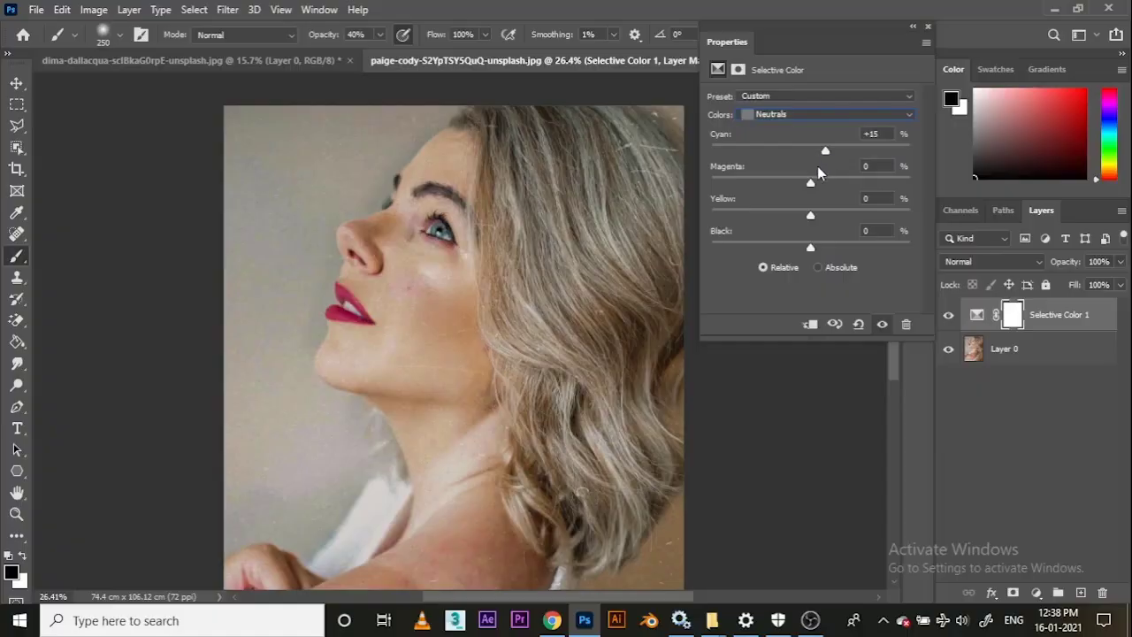
{"action": "mouse_move", "coordinate": [811, 184]}
{"action": "left_mouse_down"}
{"action": "mouse_move", "coordinate": [797, 184]}
{"action": "mouse_move", "coordinate": [809, 184]}
{"action": "left_mouse_up"}
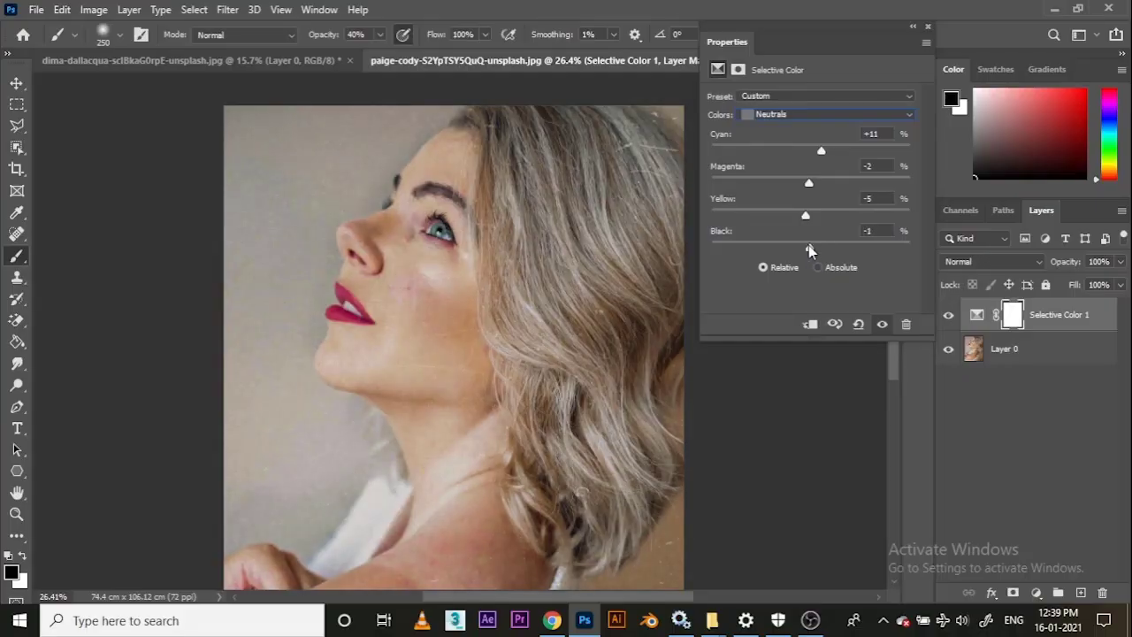
{"action": "left_click_drag", "start_coordinate": [809, 247], "coordinate": [811, 250]}
{"action": "left_click", "coordinate": [913, 27]}
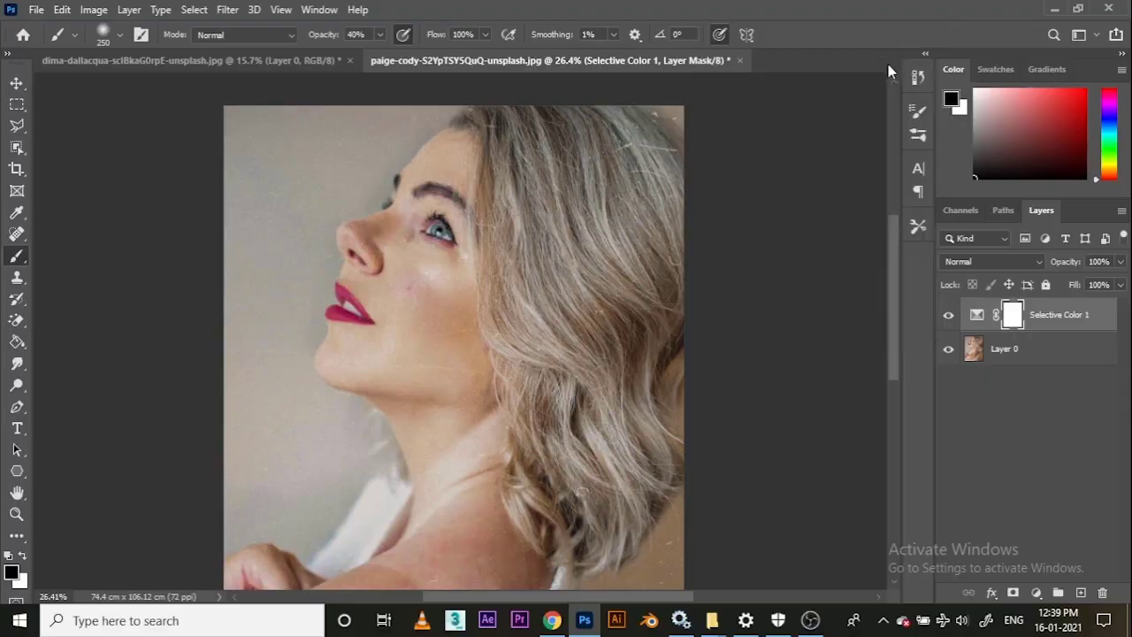
{"action": "scroll", "coordinate": [518, 286], "scroll_direction": "down", "scroll_amount": 3}
{"action": "scroll", "coordinate": [499, 290], "scroll_direction": "up", "scroll_amount": 3}
{"action": "left_click_drag", "start_coordinate": [490, 242], "coordinate": [500, 283]}
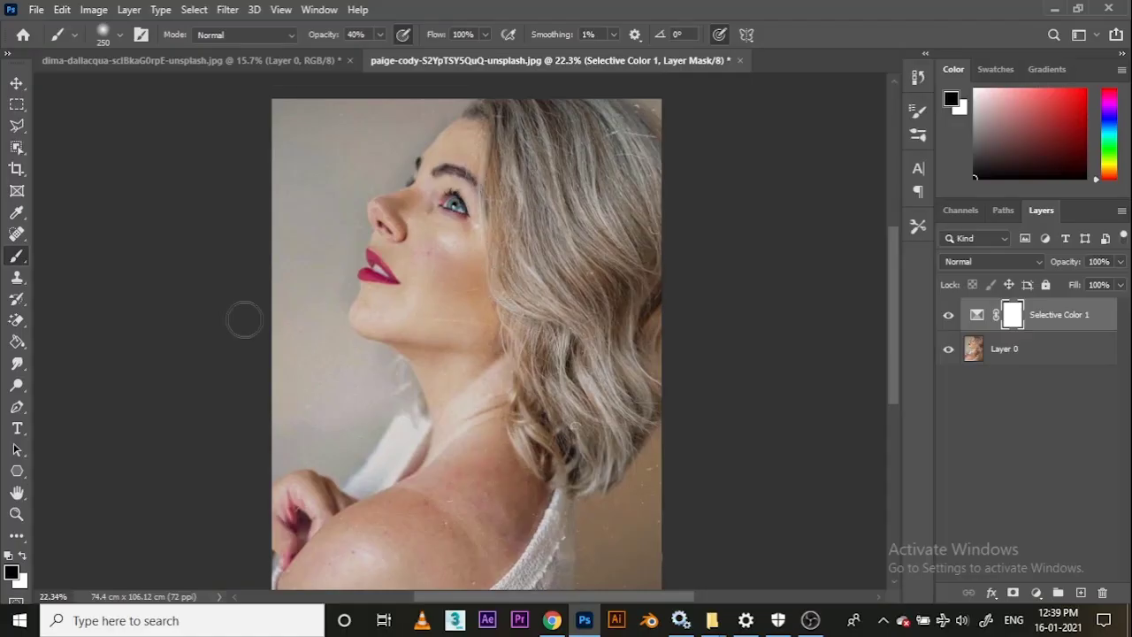
{"action": "scroll", "coordinate": [385, 198], "scroll_direction": "up", "scroll_amount": 2}
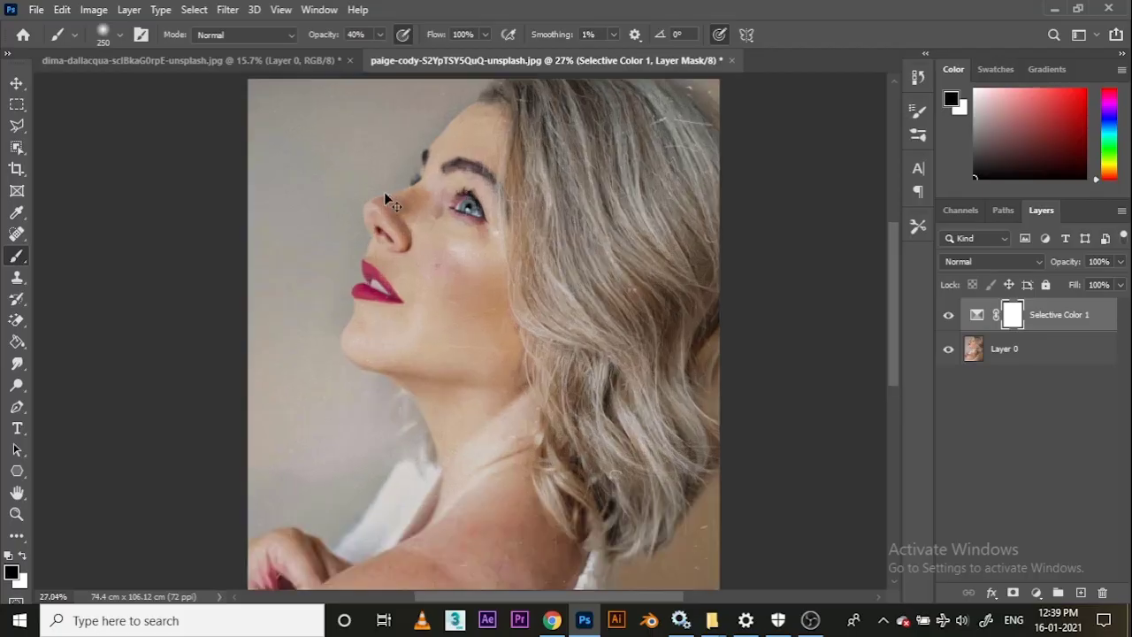
{"action": "left_click_drag", "start_coordinate": [417, 178], "coordinate": [406, 262]}
{"action": "scroll", "coordinate": [428, 230], "scroll_direction": "up", "scroll_amount": 1}
{"action": "scroll", "coordinate": [428, 232], "scroll_direction": "up", "scroll_amount": 2}
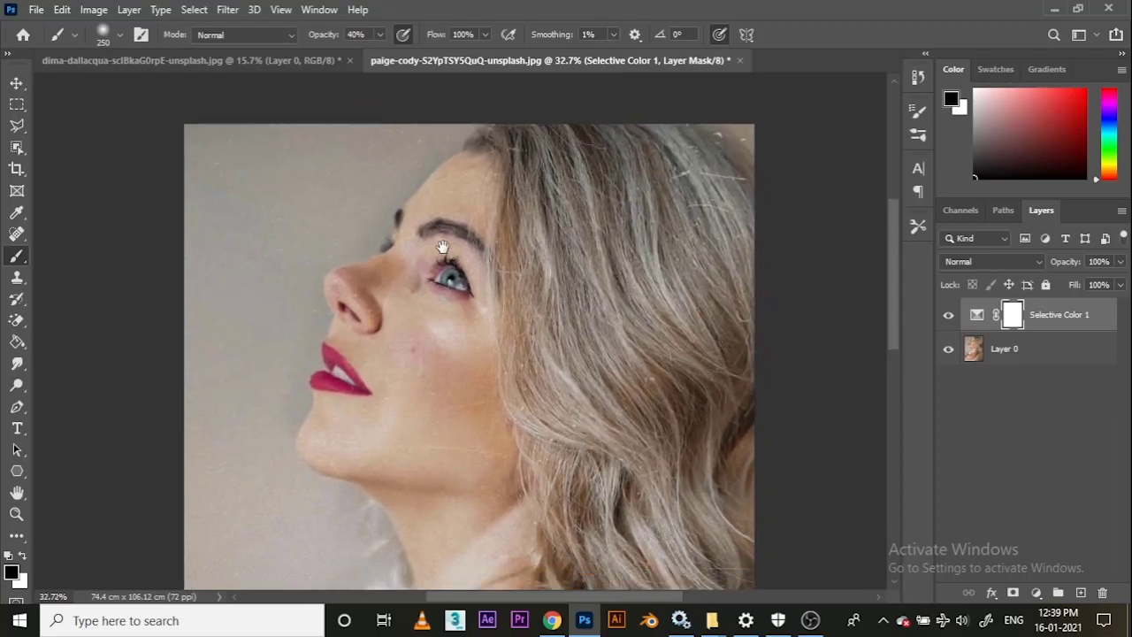
{"action": "left_click", "coordinate": [1080, 591]}
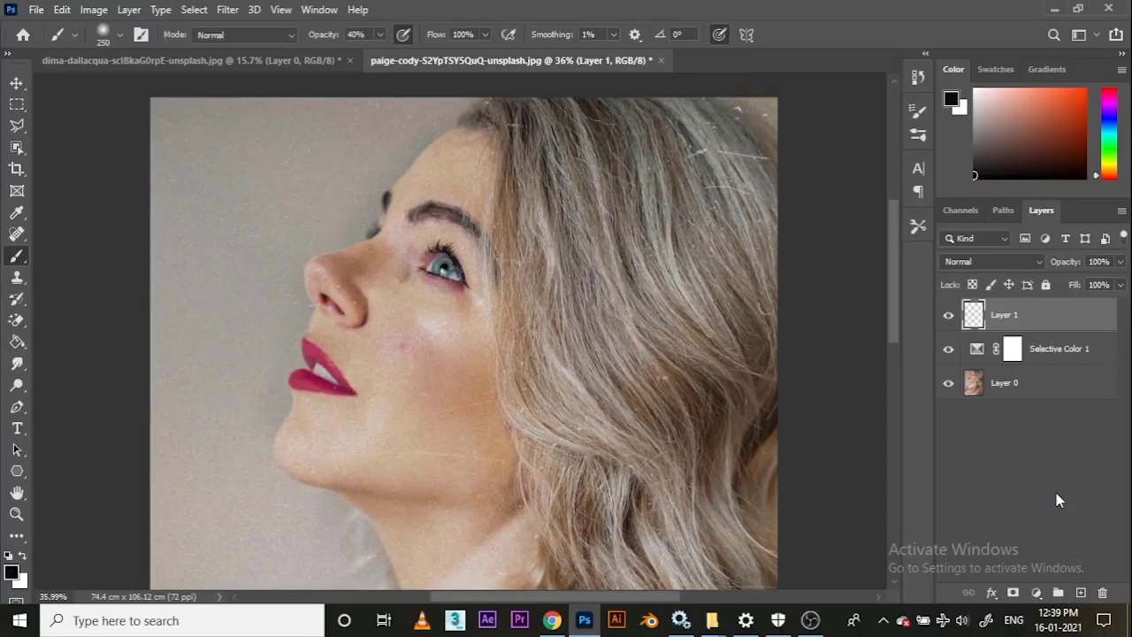
Add a brightening Curves adjustment layer, moving the white point slightly inward and raising the midtones.
{"action": "left_click", "coordinate": [1037, 592]}
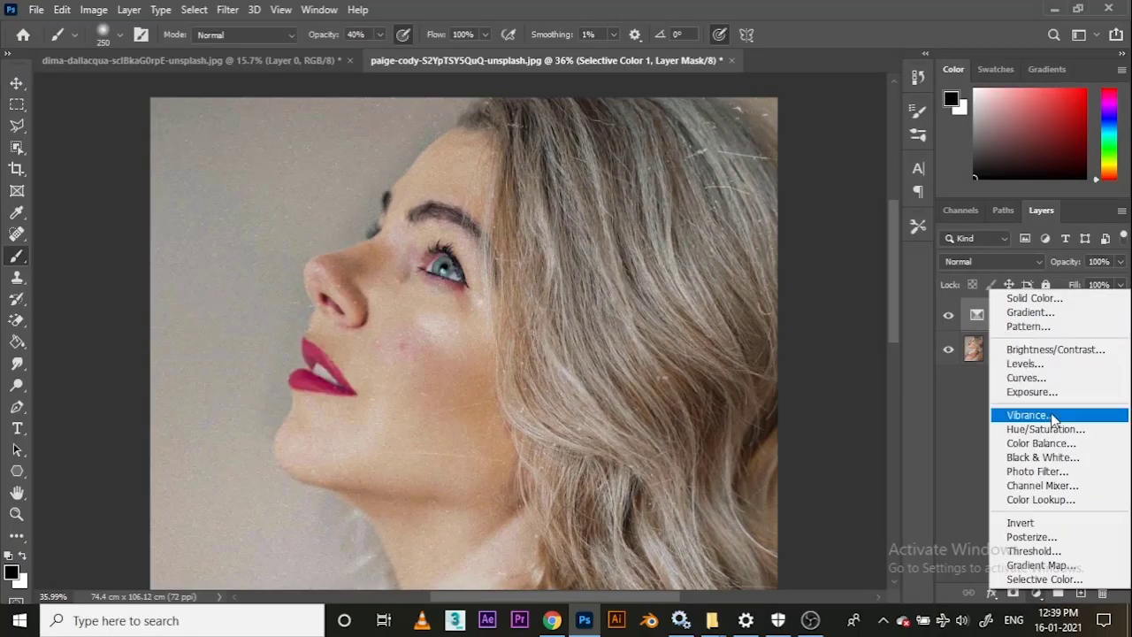
{"action": "left_click", "coordinate": [1017, 378]}
{"action": "left_click_drag", "start_coordinate": [905, 140], "coordinate": [898, 139]}
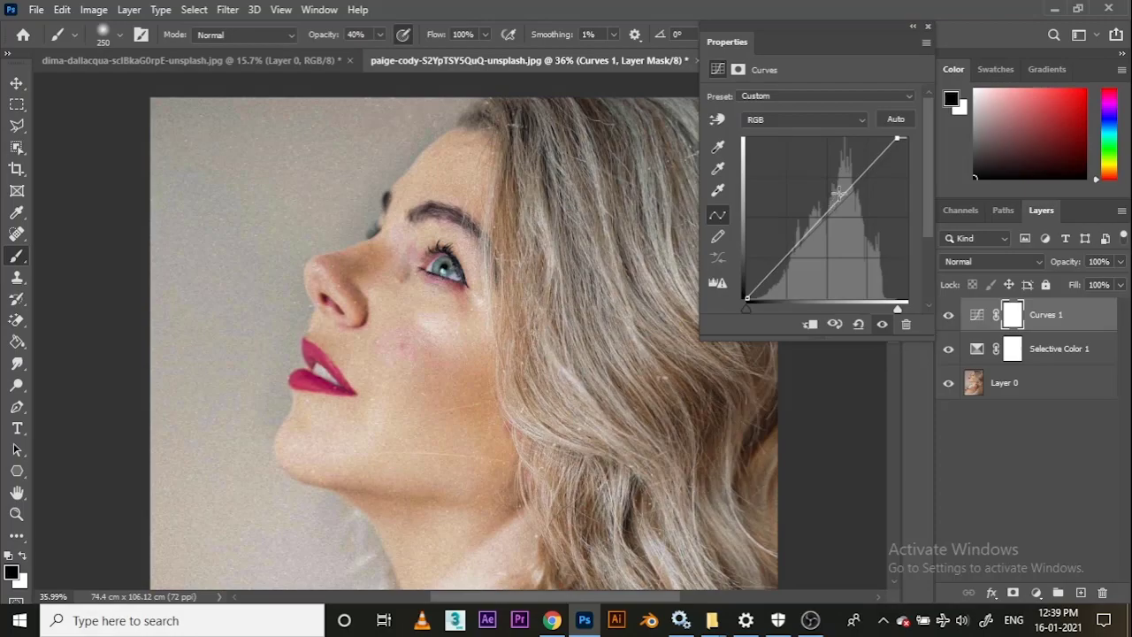
{"action": "left_click_drag", "start_coordinate": [838, 193], "coordinate": [838, 183]}
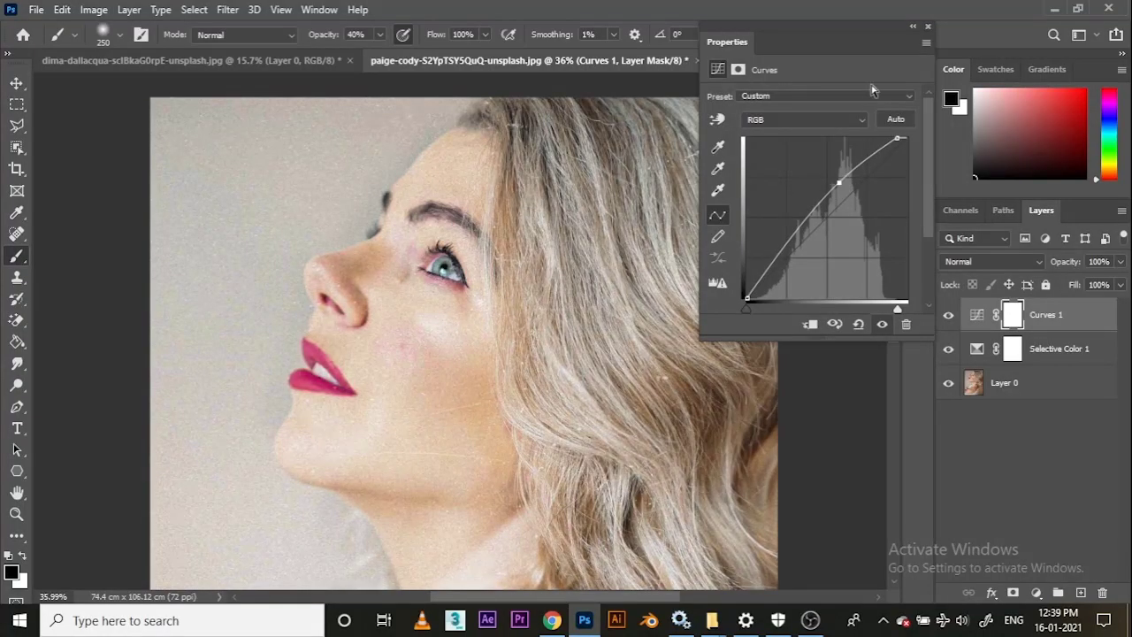
{"action": "left_click", "coordinate": [928, 27]}
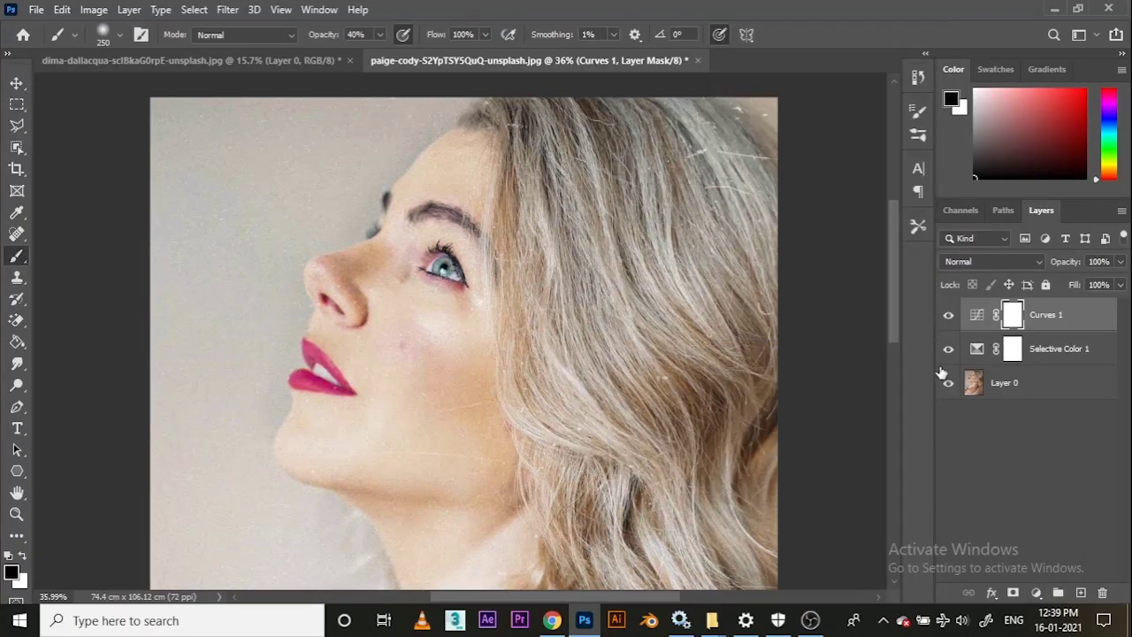
Compare the image with and without the brightening curve, and invert its layer mask to black.
{"action": "left_click", "coordinate": [946, 317]}
{"action": "left_click", "coordinate": [947, 316]}
{"action": "key", "text": "ctrl+i"}
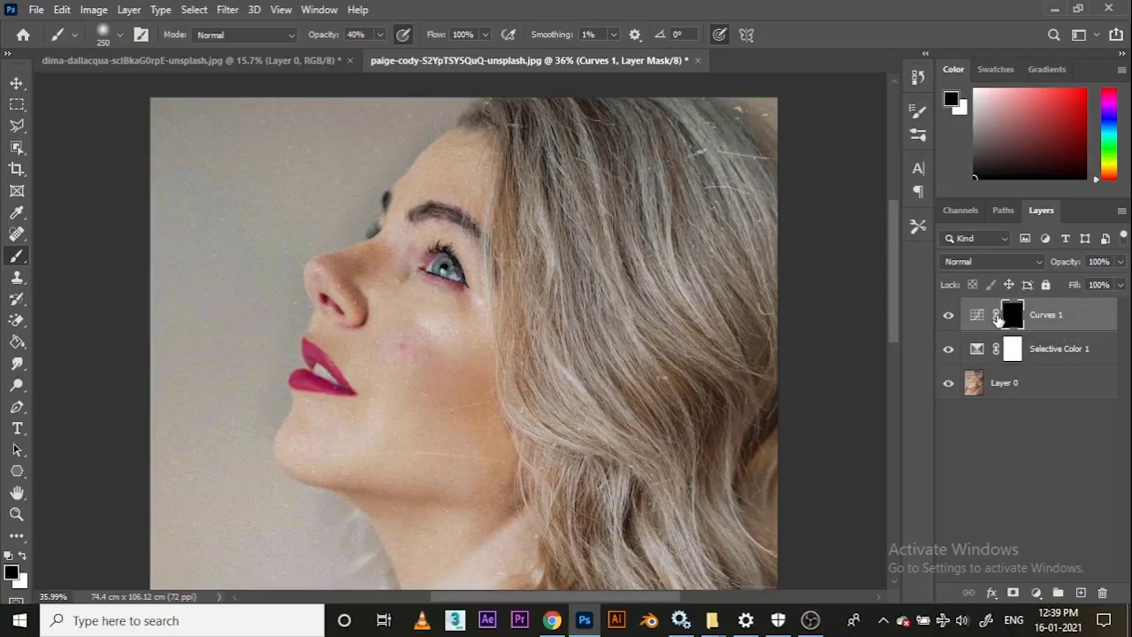
Add a second Curves adjustment layer that darkens the image by lowering the white endpoint and the shadows.
{"action": "left_click", "coordinate": [1039, 592]}
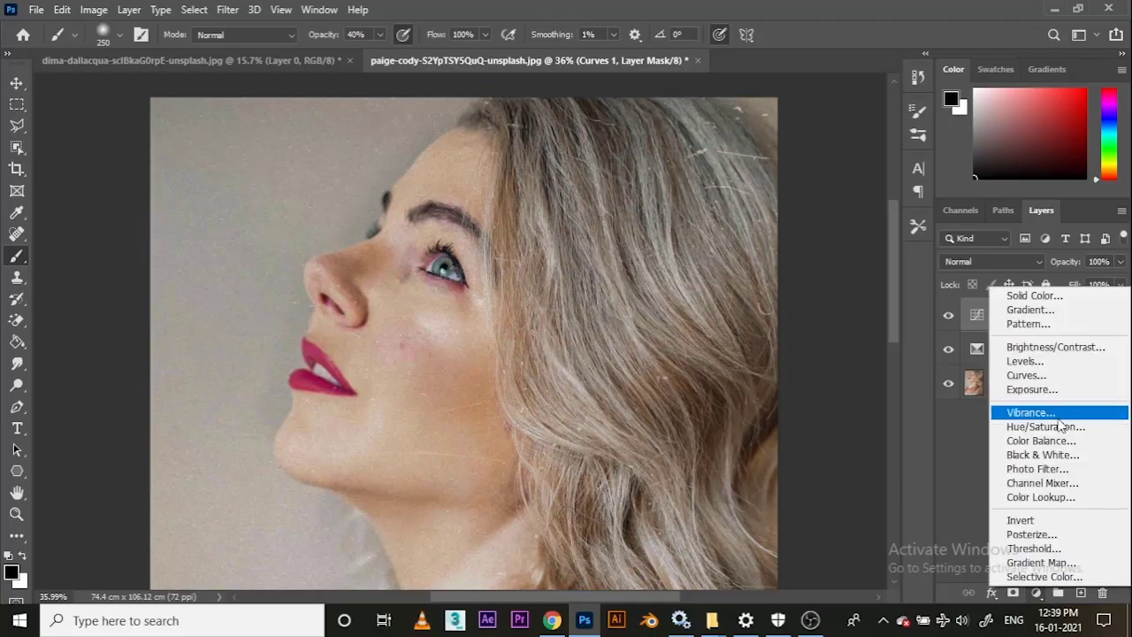
{"action": "left_click", "coordinate": [1062, 376]}
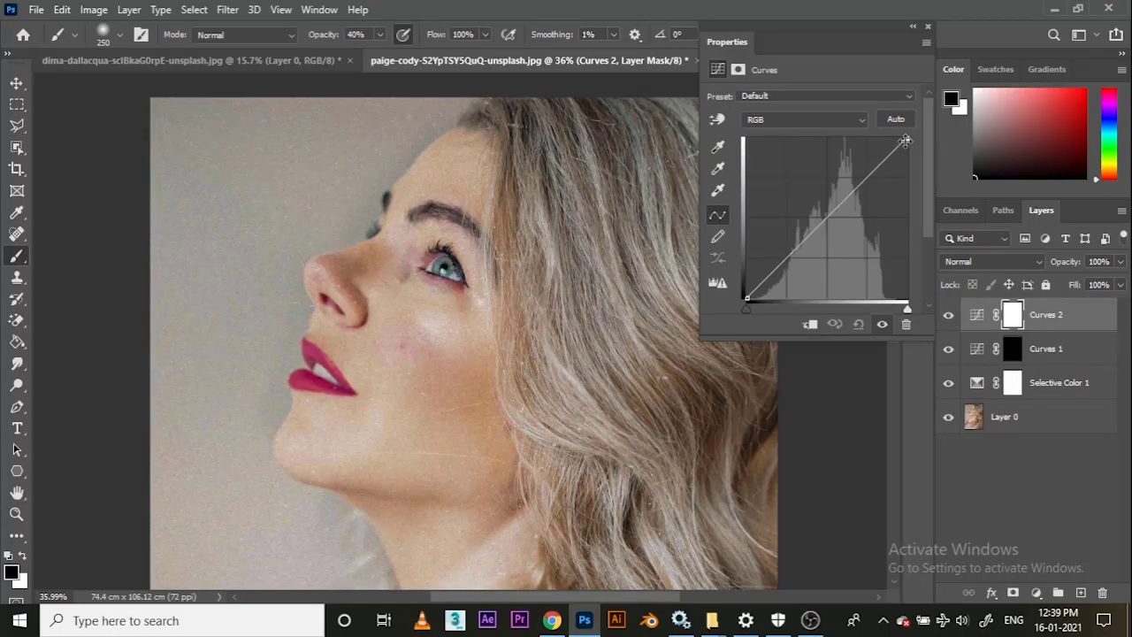
{"action": "mouse_move", "coordinate": [909, 140]}
{"action": "left_mouse_down"}
{"action": "mouse_move", "coordinate": [920, 183]}
{"action": "mouse_move", "coordinate": [919, 157]}
{"action": "left_mouse_up"}
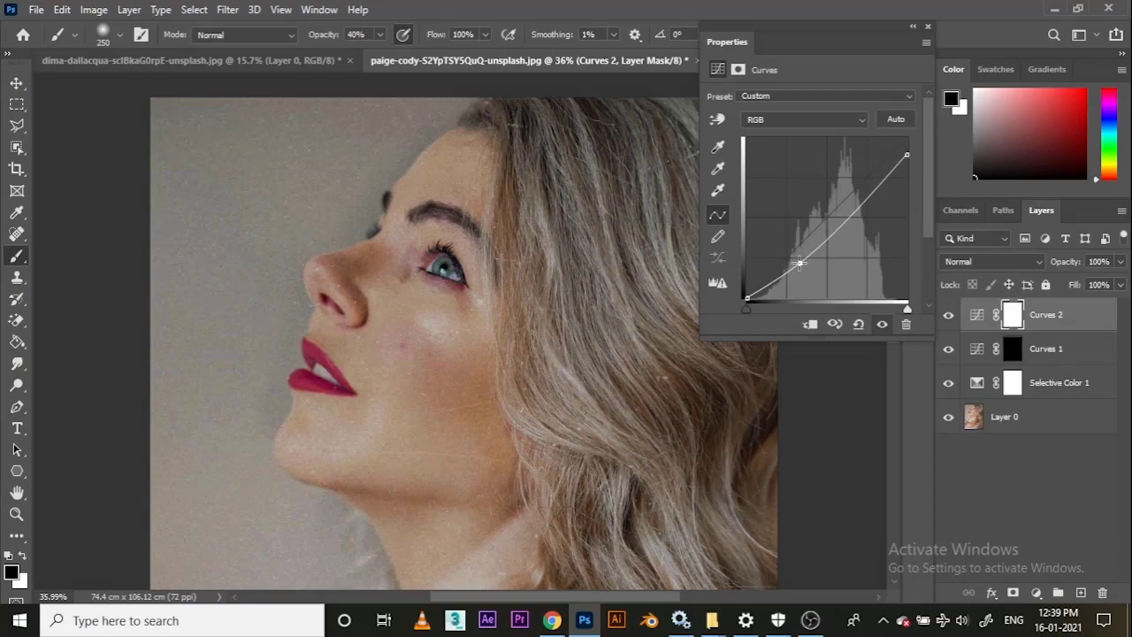
{"action": "left_click_drag", "start_coordinate": [803, 258], "coordinate": [802, 266]}
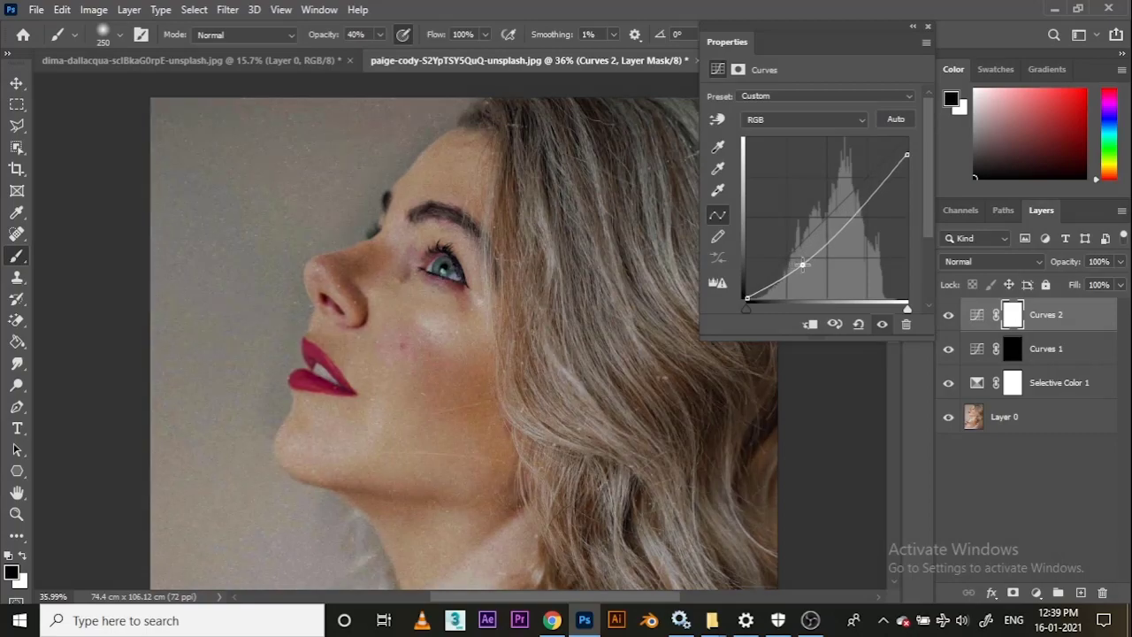
Invert the darkening Curves 2 layer's mask to black and make the Curves 1 layer mask active for painting.
{"action": "left_click", "coordinate": [927, 28]}
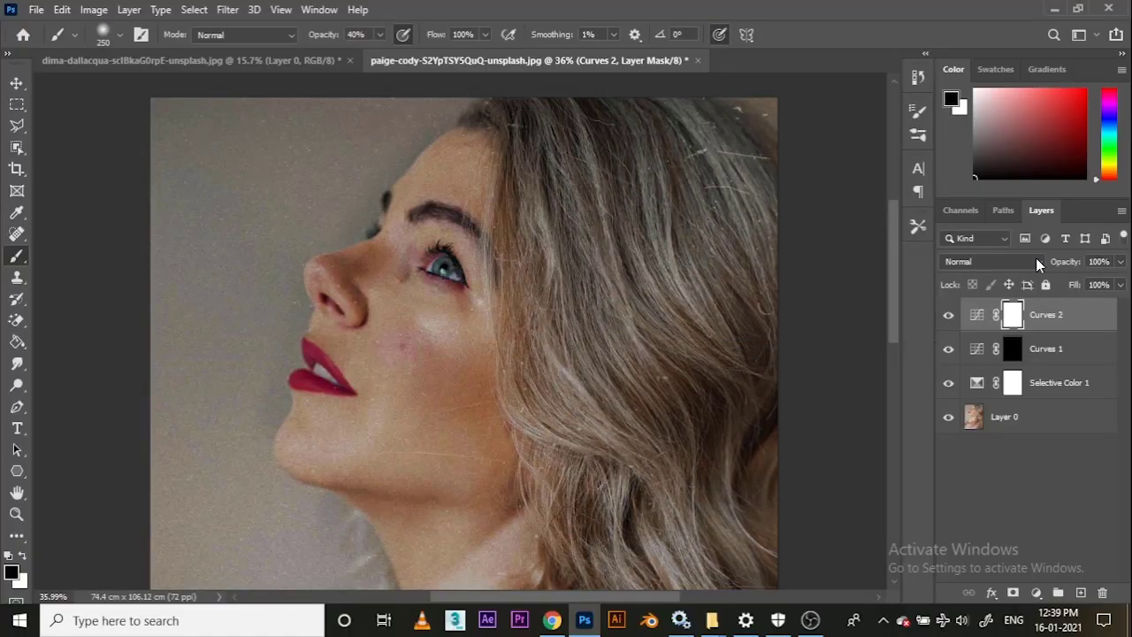
{"action": "key", "text": "ctrl+i"}
{"action": "left_click", "coordinate": [1013, 351]}
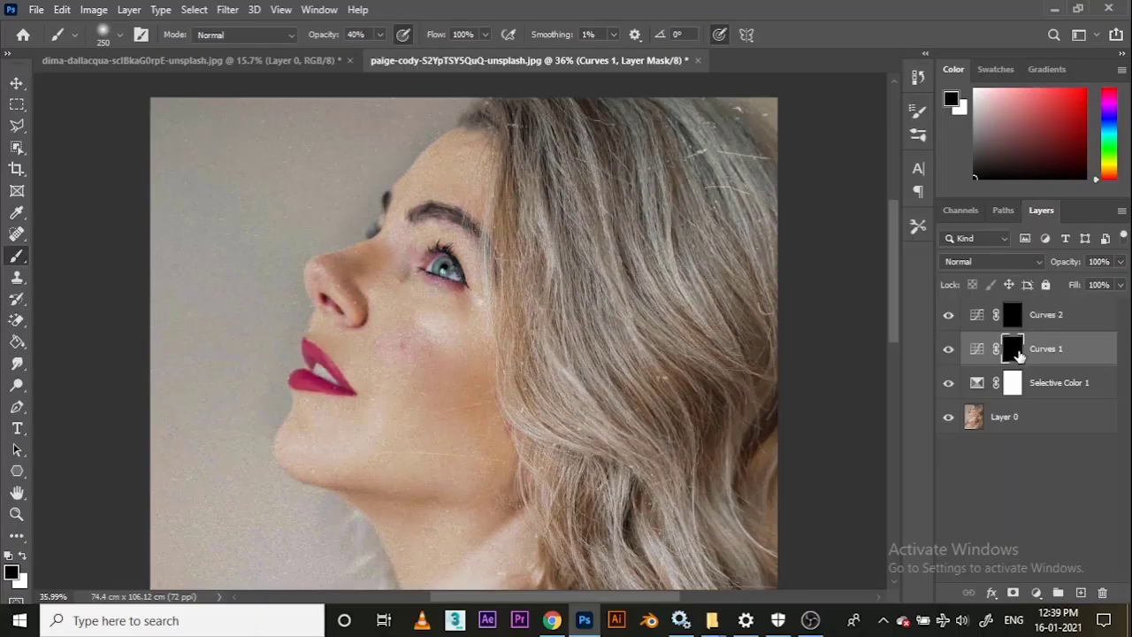
Prepare a soft white brush at 100 px and 57% opacity for painting highlights on the Curves 1 mask.
{"action": "scroll", "coordinate": [442, 323], "scroll_direction": "up", "scroll_amount": 3}
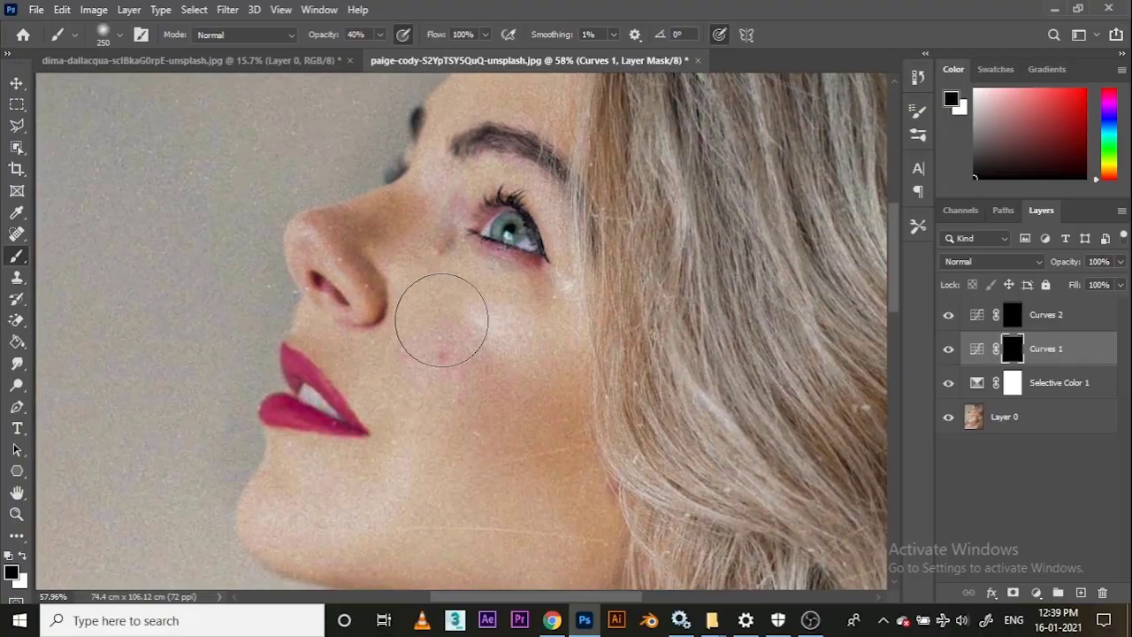
{"action": "left_click_drag", "start_coordinate": [454, 366], "coordinate": [466, 363]}
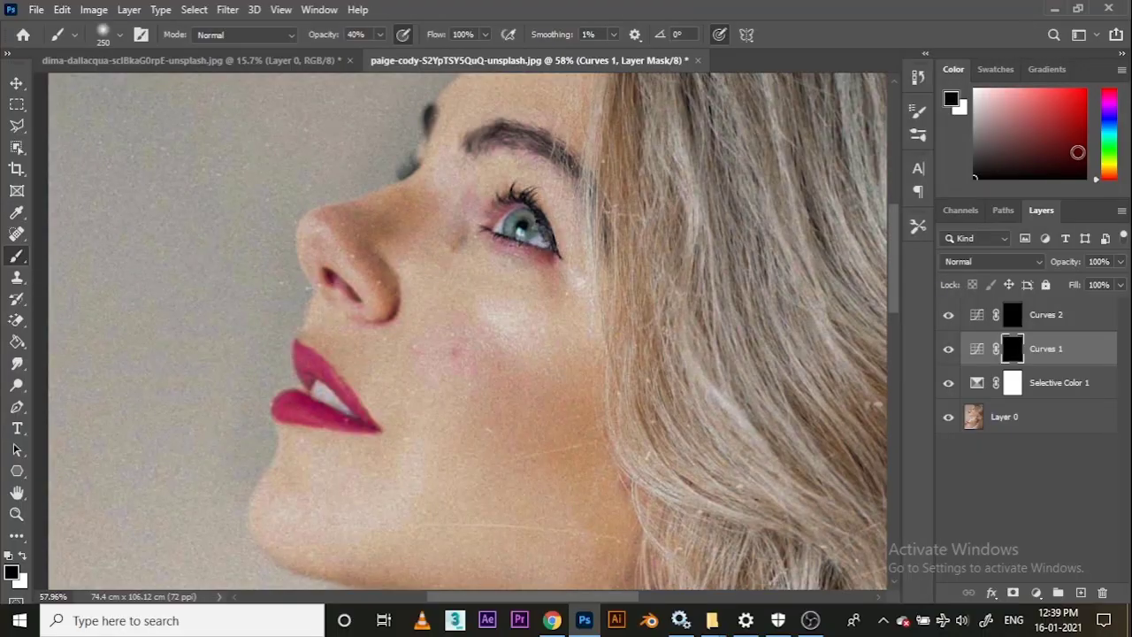
{"action": "key", "text": "bracketleft"}
{"action": "key", "text": "bracketleft"}
{"action": "key", "text": "bracketleft"}
{"action": "key", "text": "bracketleft"}
{"action": "key", "text": "bracketleft"}
{"action": "left_click_drag", "start_coordinate": [459, 345], "coordinate": [448, 312]}
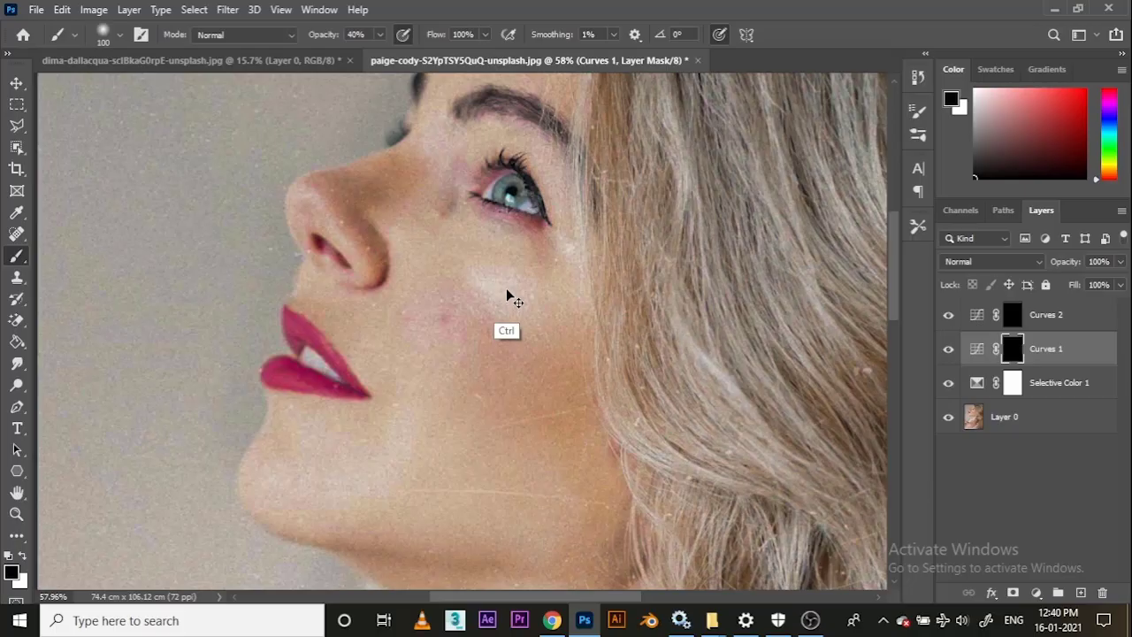
{"action": "key", "text": "x"}
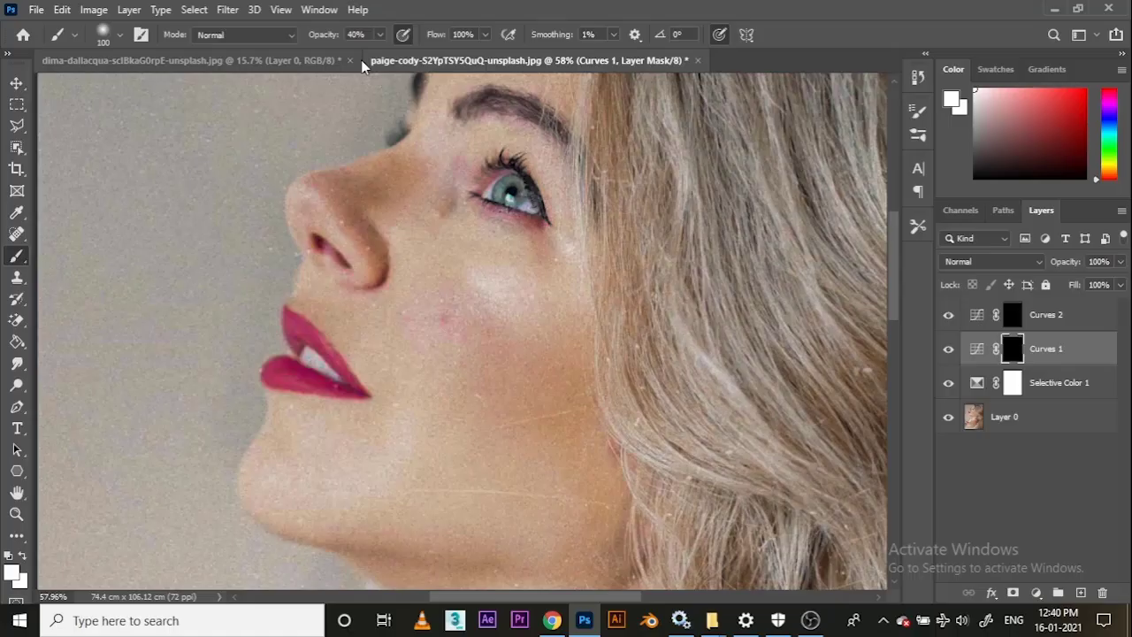
{"action": "left_click_drag", "start_coordinate": [314, 41], "coordinate": [324, 41]}
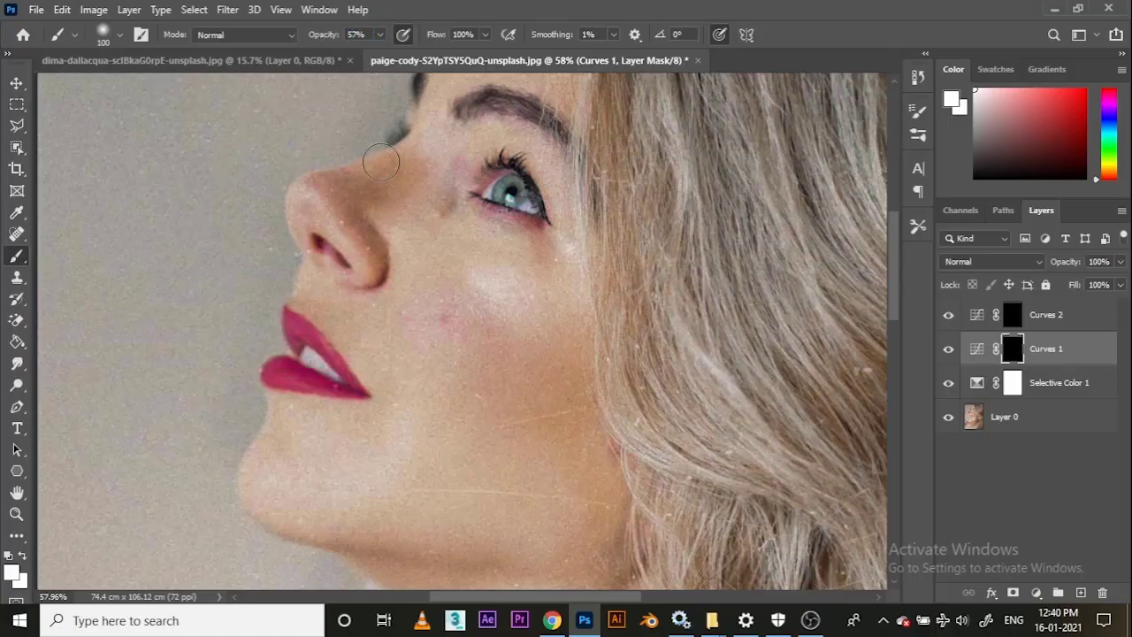
{"action": "right_click", "coordinate": [391, 229]}
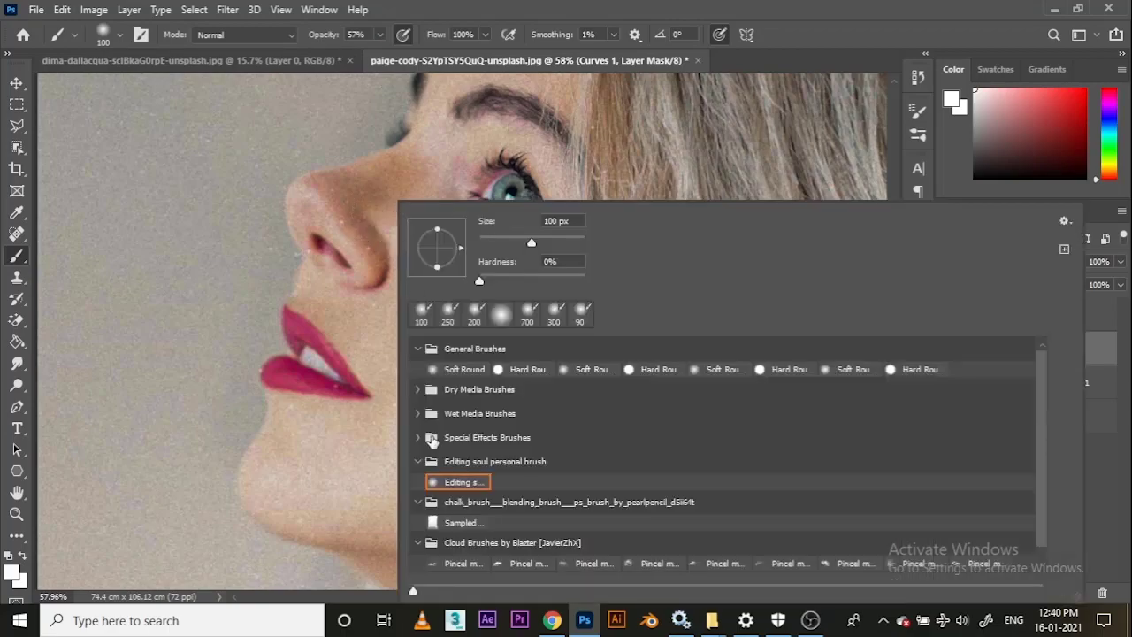
{"action": "left_click", "coordinate": [563, 68]}
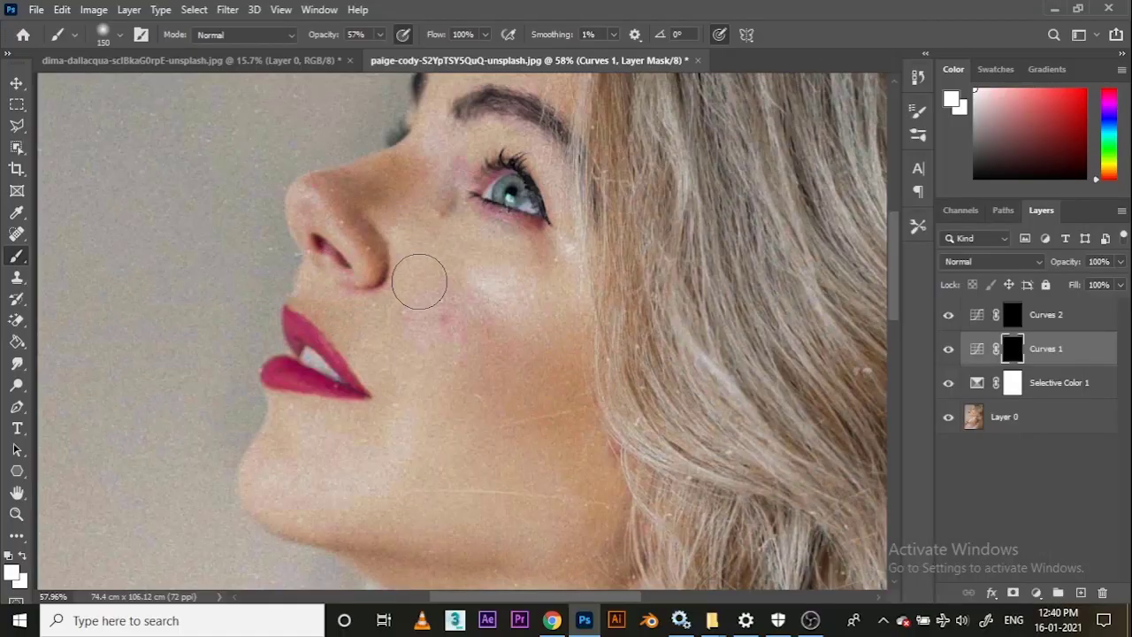
Enlarge the brush up to 300 px and brighten the cheek highlight below the eye on the Curves 1 mask.
{"action": "key", "text": "bracketright"}
{"action": "key", "text": "bracketright"}
{"action": "key", "text": "bracketright"}
{"action": "key", "text": "bracketright"}
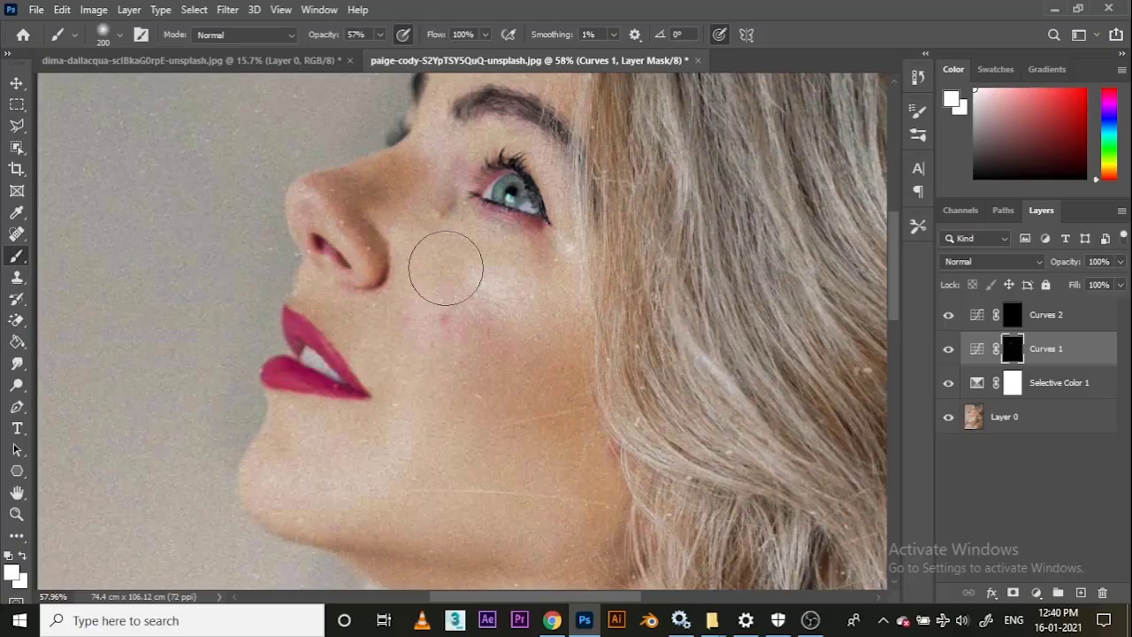
{"action": "key", "text": "bracketright"}
{"action": "key", "text": "bracketright"}
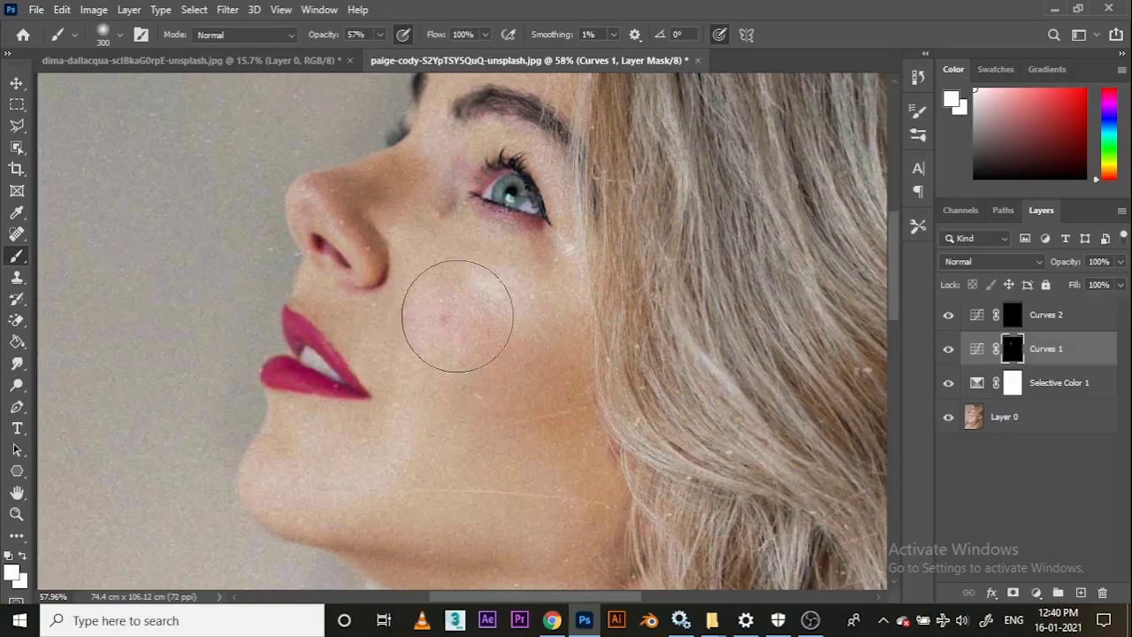
Reduce the brush to 30 px and brighten the nose highlights on the Curves 1 mask.
{"action": "key", "text": "bracketleft"}
{"action": "key", "text": "bracketleft"}
{"action": "key", "text": "bracketleft"}
{"action": "key", "text": "bracketleft"}
{"action": "key", "text": "bracketleft"}
{"action": "key", "text": "bracketleft"}
{"action": "key", "text": "bracketleft"}
{"action": "key", "text": "bracketleft"}
{"action": "key", "text": "bracketleft"}
{"action": "key", "text": "bracketleft"}
{"action": "key", "text": "bracketleft"}
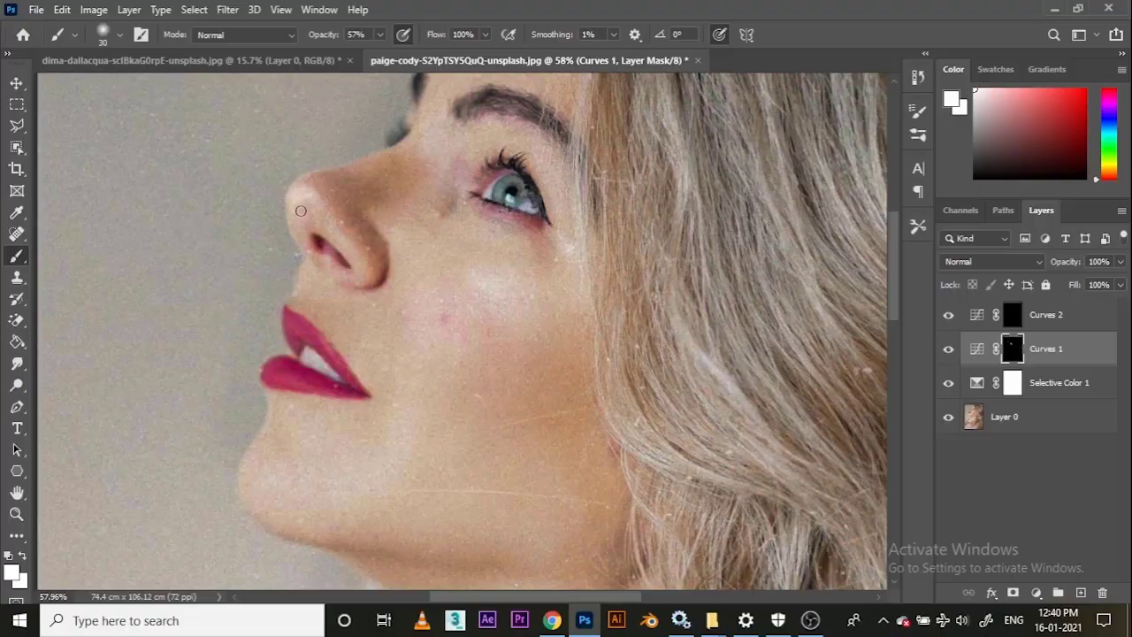
Brighten the skin between the eyebrow and eye and around the inner eye corner, varying the brush up to 80 px.
{"action": "left_click_drag", "start_coordinate": [380, 209], "coordinate": [375, 266]}
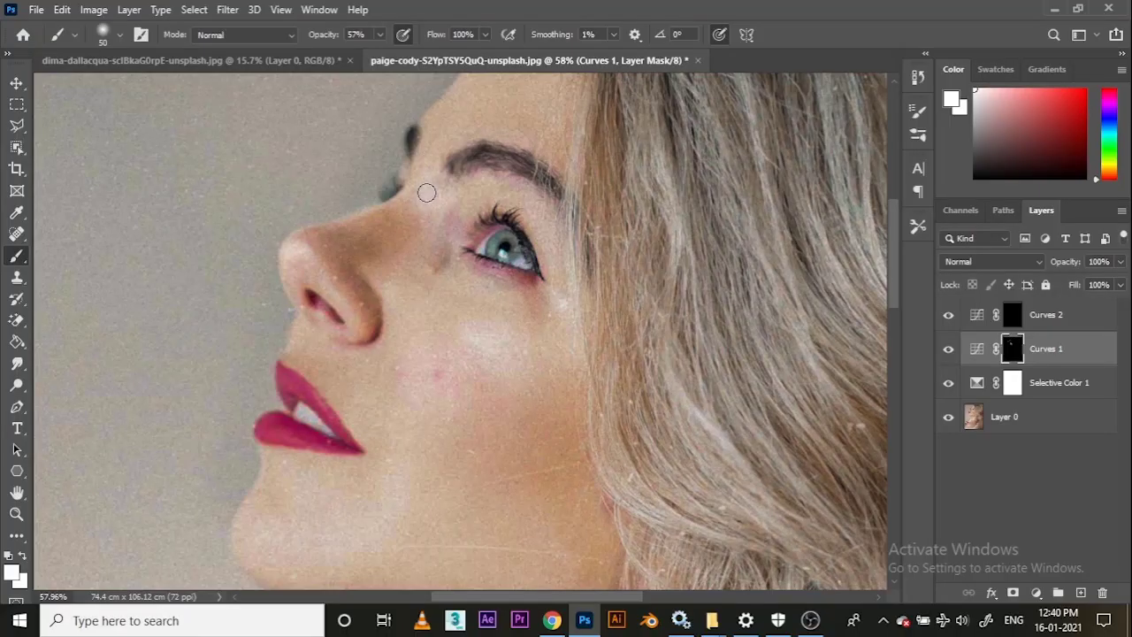
{"action": "key", "text": "bracketright"}
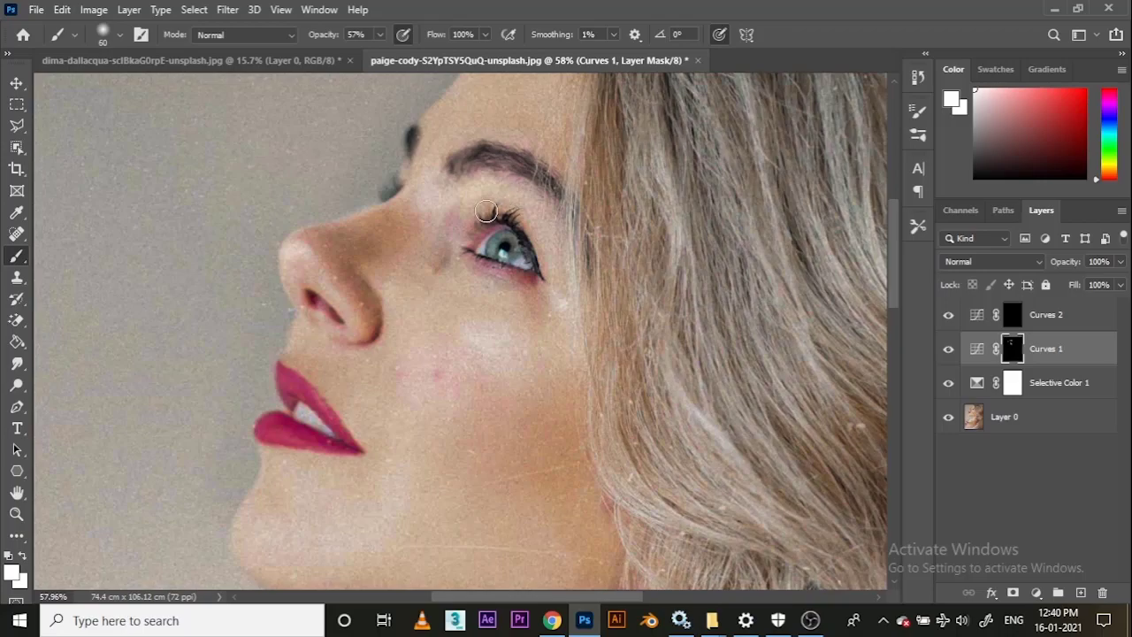
{"action": "key", "text": "bracketright"}
{"action": "key", "text": "bracketright"}
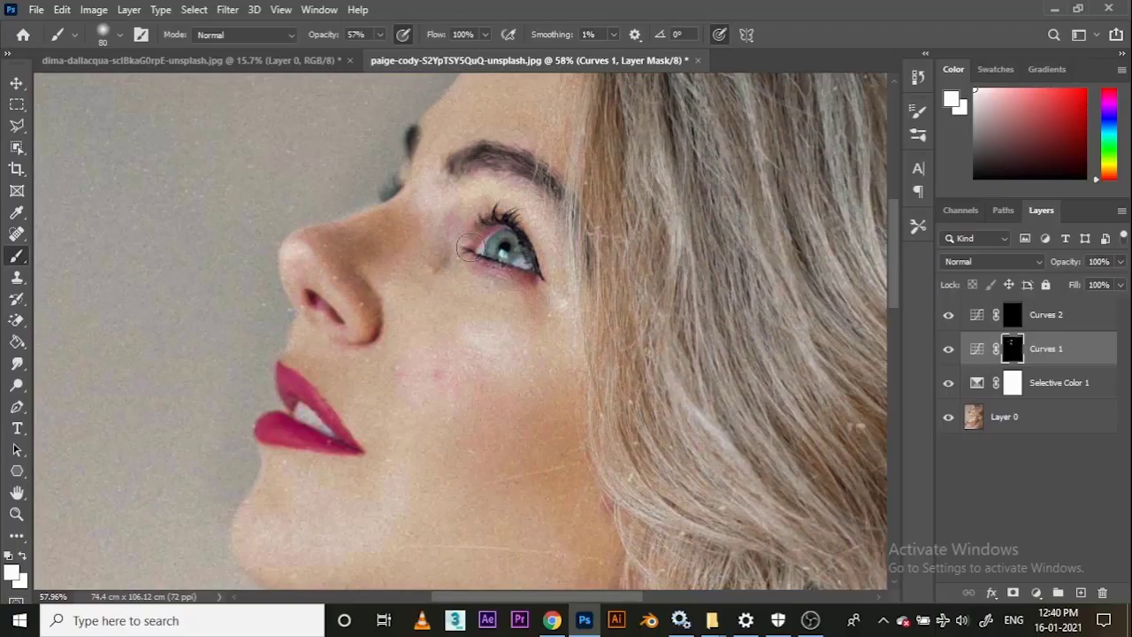
{"action": "key", "text": "bracketleft"}
{"action": "key", "text": "bracketleft"}
{"action": "key", "text": "bracketleft"}
{"action": "key", "text": "bracketleft"}
{"action": "key", "text": "bracketleft"}
{"action": "key", "text": "bracketleft"}
{"action": "key", "text": "bracketleft"}
Enlarge the brush to 125 px and strengthen the highlight on the upper cheek in the Curves 1 mask.
{"action": "key", "text": "bracketright"}
{"action": "key", "text": "bracketright"}
{"action": "key", "text": "bracketright"}
{"action": "key", "text": "bracketright"}
{"action": "key", "text": "bracketright"}
{"action": "key", "text": "bracketright"}
{"action": "key", "text": "bracketright"}
{"action": "key", "text": "bracketright"}
{"action": "left_click_drag", "start_coordinate": [480, 333], "coordinate": [500, 342]}
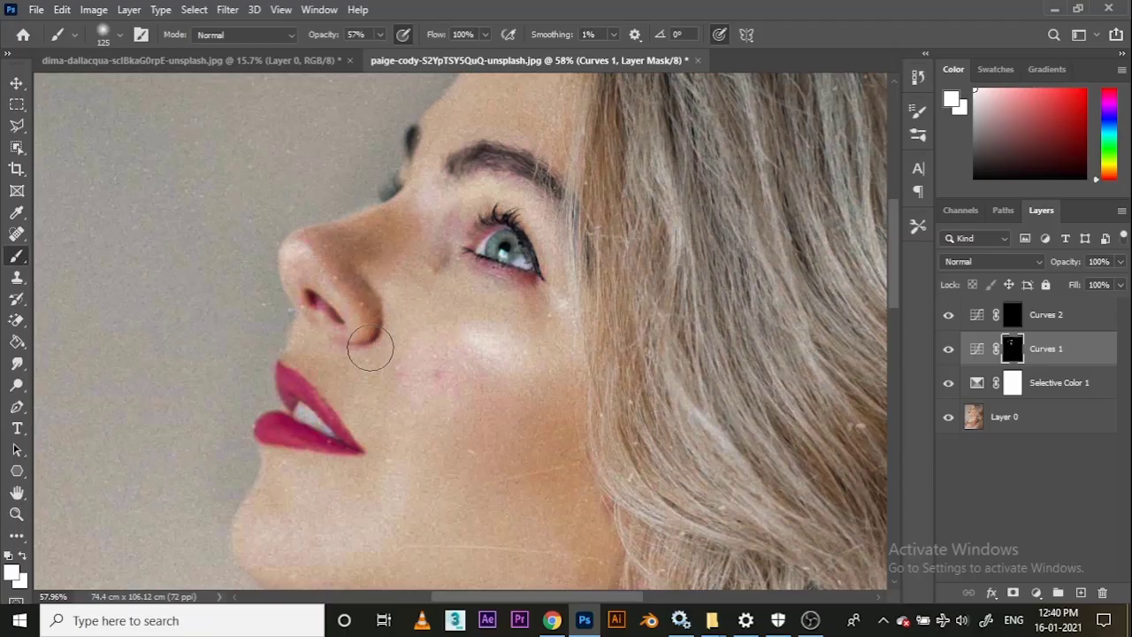
Reduce the brush to 60 px and brighten the lips on the Curves 1 mask.
{"action": "key", "text": "bracketleft"}
{"action": "key", "text": "bracketleft"}
{"action": "key", "text": "bracketleft"}
{"action": "key", "text": "bracketleft"}
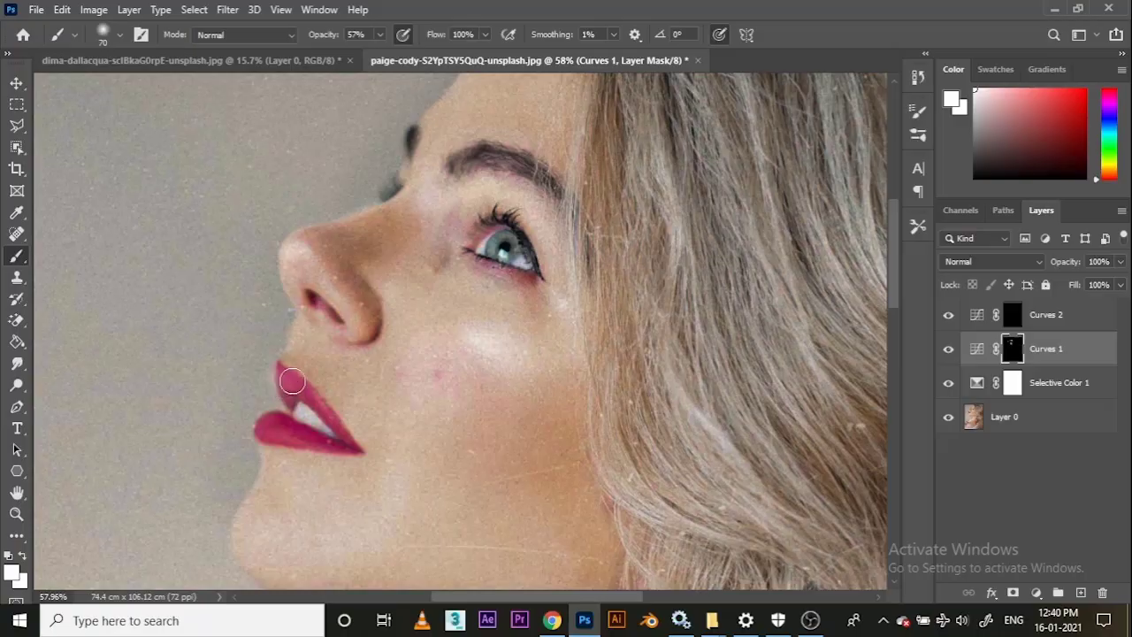
{"action": "key", "text": "bracketleft"}
{"action": "scroll", "coordinate": [328, 424], "scroll_direction": "down", "scroll_amount": 2}
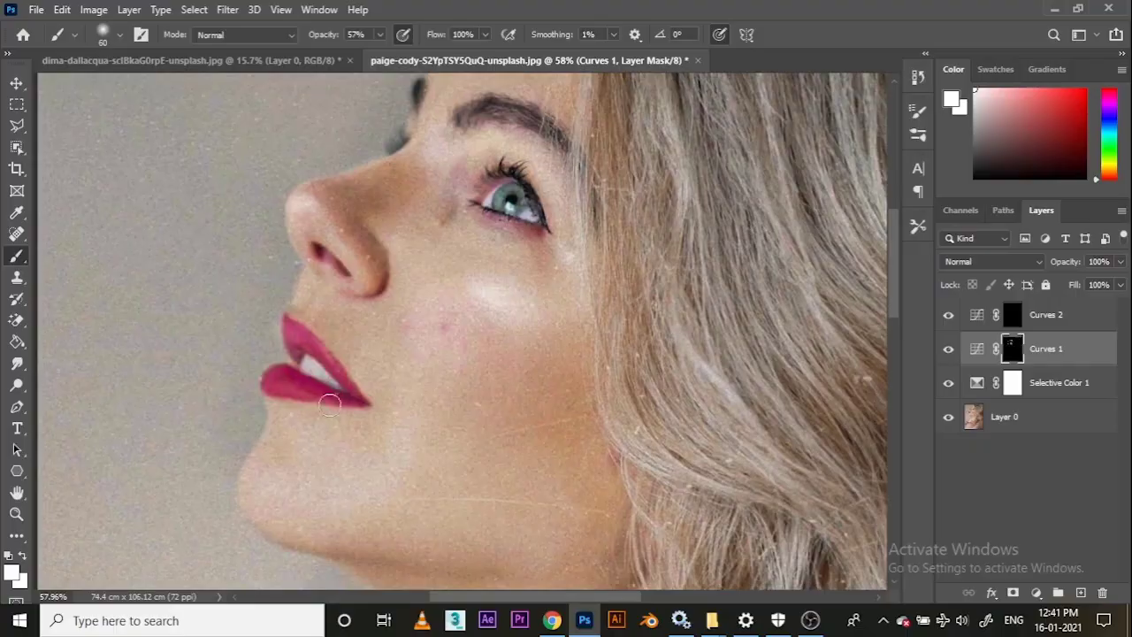
Enlarge the brush stepwise to 200 px and brighten the chin on the Curves 1 mask.
{"action": "key", "text": "bracketright"}
{"action": "key", "text": "bracketright"}
{"action": "key", "text": "bracketright"}
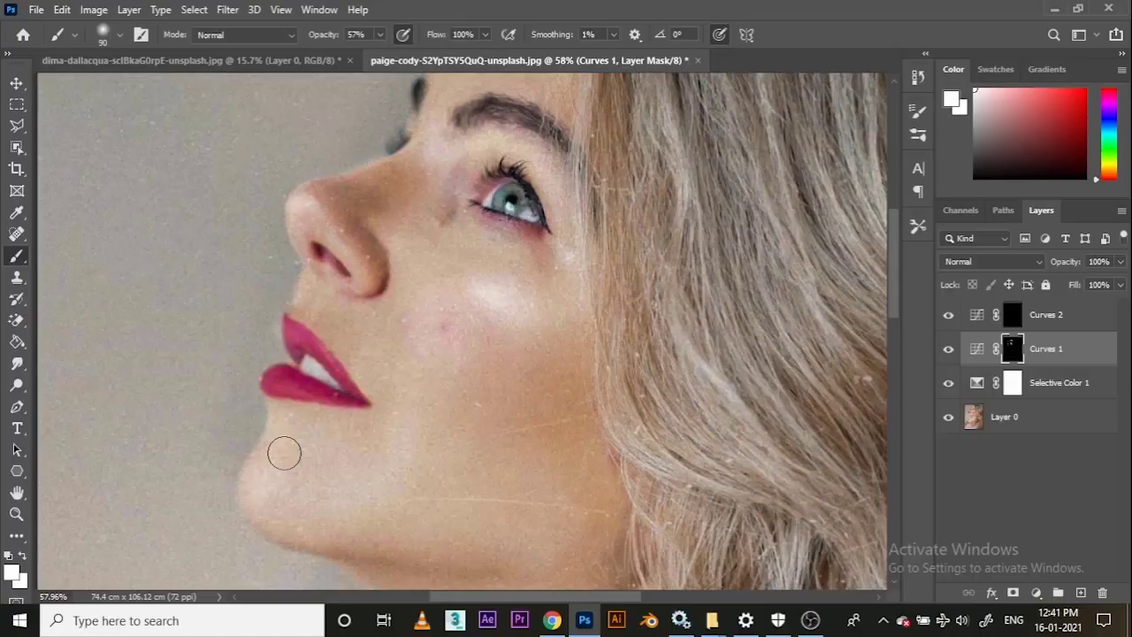
{"action": "key", "text": "bracketright"}
{"action": "key", "text": "bracketright"}
{"action": "key", "text": "bracketright"}
{"action": "key", "text": "bracketright"}
{"action": "key", "text": "bracketright"}
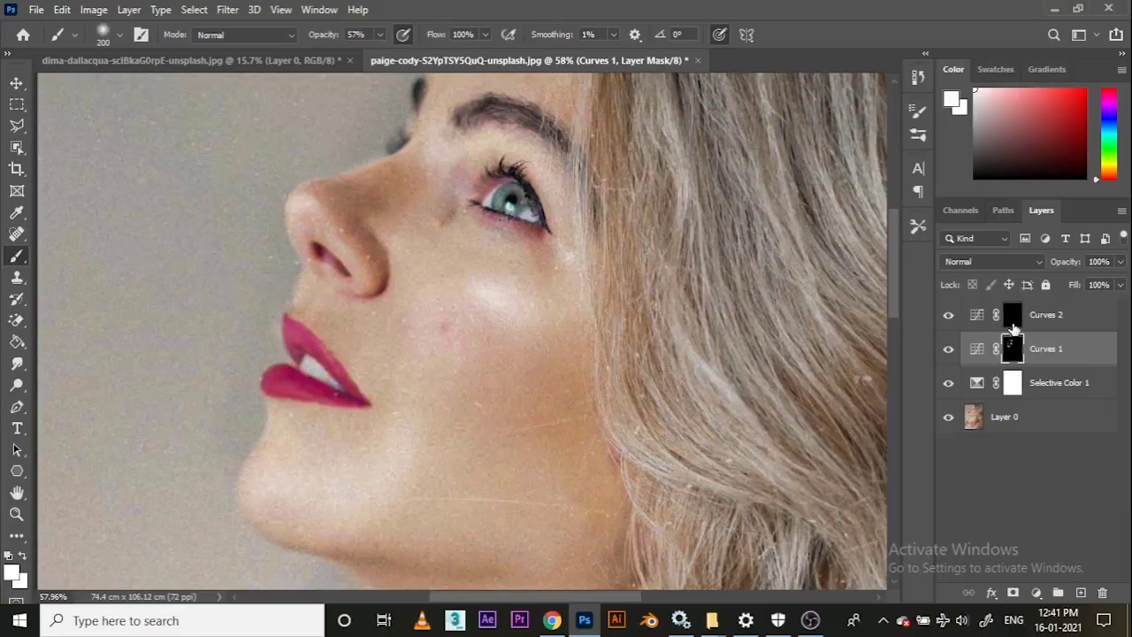
Make the Curves 2 mask active and set the white brush to 70 px at 43% opacity for burning shadows.
{"action": "left_click", "coordinate": [1013, 315]}
{"action": "key", "text": "bracketleft"}
{"action": "key", "text": "bracketleft"}
{"action": "key", "text": "bracketleft"}
{"action": "key", "text": "bracketleft"}
{"action": "key", "text": "bracketleft"}
{"action": "key", "text": "bracketleft"}
{"action": "key", "text": "bracketleft"}
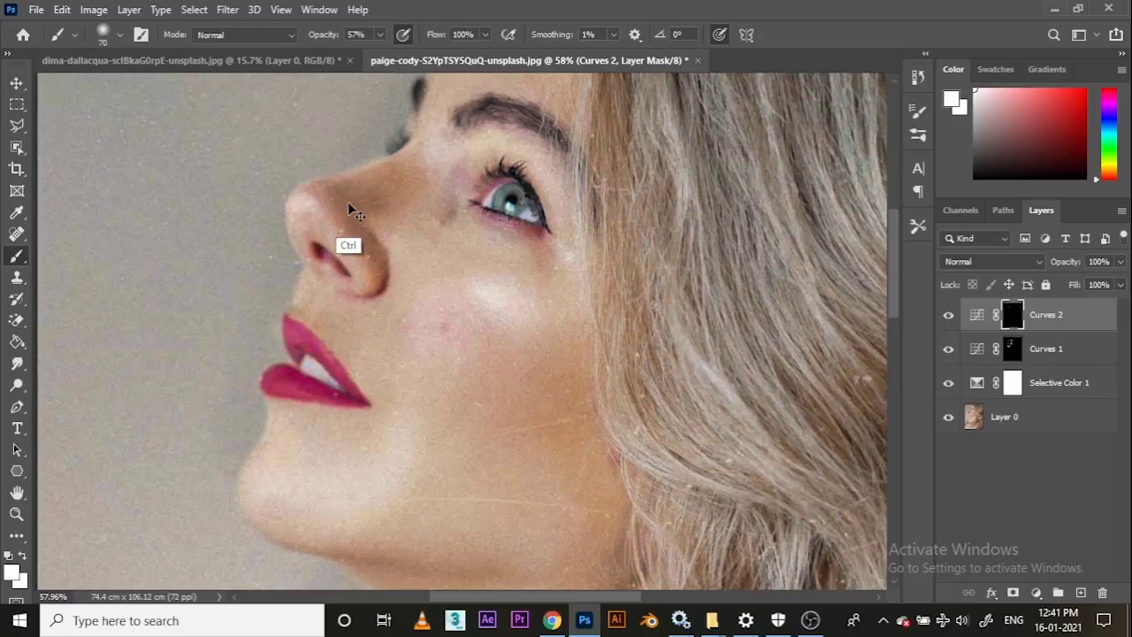
{"action": "left_click_drag", "start_coordinate": [314, 43], "coordinate": [304, 43]}
Darken the shadows on the nose and above the upper lip on the Curves 2 mask with a small brush of about 80 px.
{"action": "key", "text": "bracketright"}
{"action": "key", "text": "bracketleft"}
{"action": "key", "text": "bracketleft"}
{"action": "key", "text": "bracketleft"}
{"action": "key", "text": "bracketleft"}
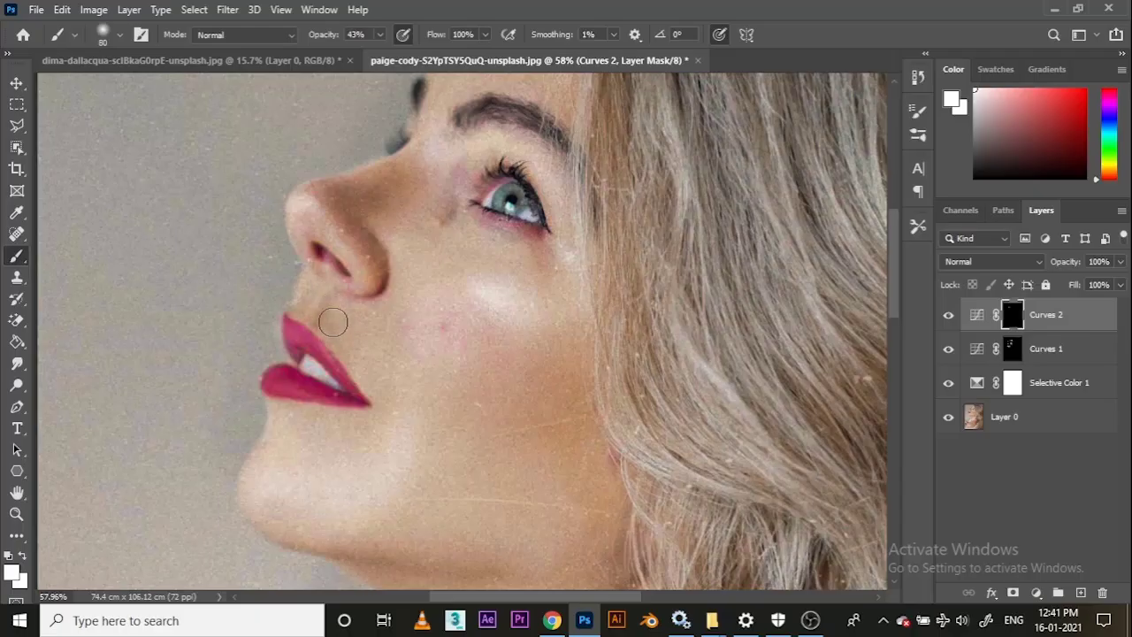
{"action": "key", "text": "bracketright"}
{"action": "key", "text": "bracketleft"}
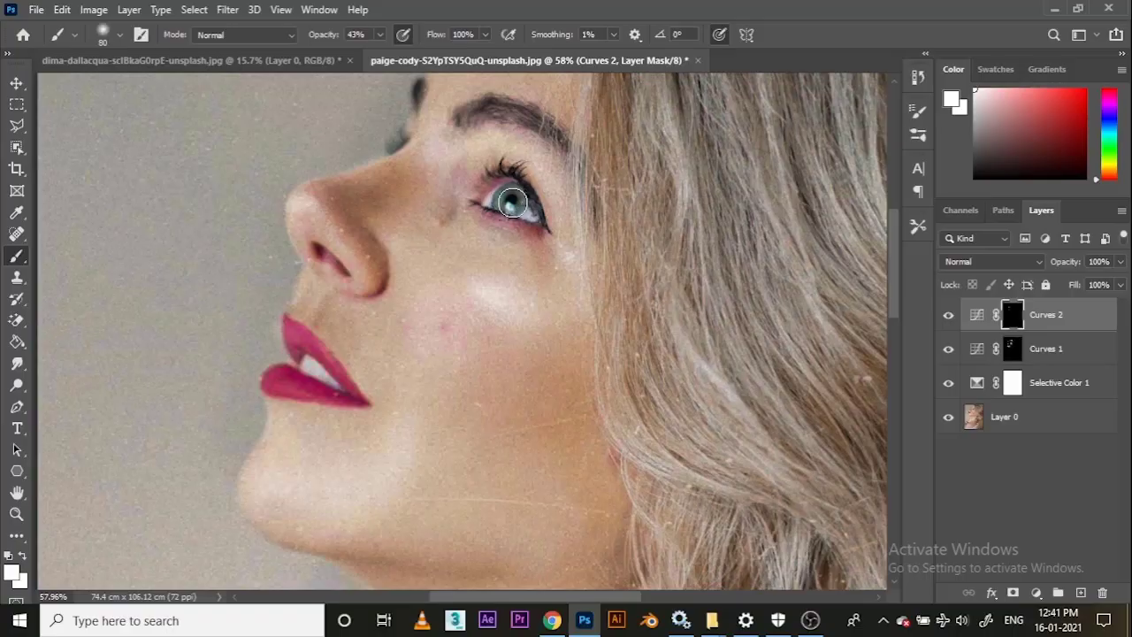
Enlarge the brush to 175 px and darken the forehead and temple along the hairline on the Curves 2 mask.
{"action": "key", "text": "bracketright"}
{"action": "key", "text": "bracketright"}
{"action": "scroll", "coordinate": [509, 168], "scroll_direction": "up", "scroll_amount": 3}
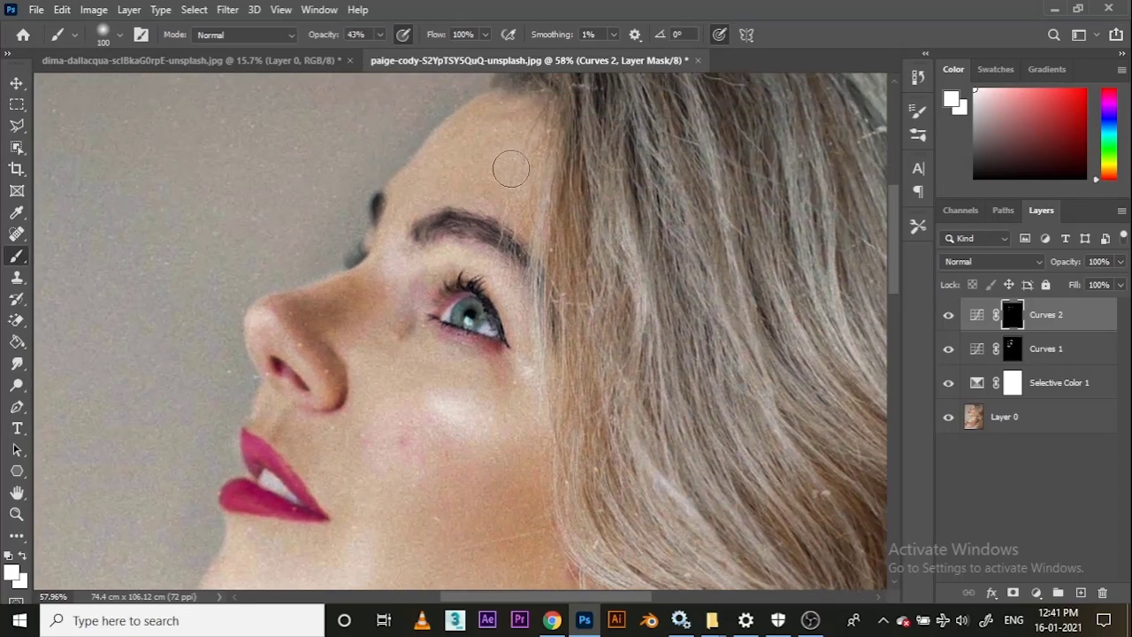
{"action": "key", "text": "bracketright"}
{"action": "key", "text": "bracketright"}
{"action": "key", "text": "bracketright"}
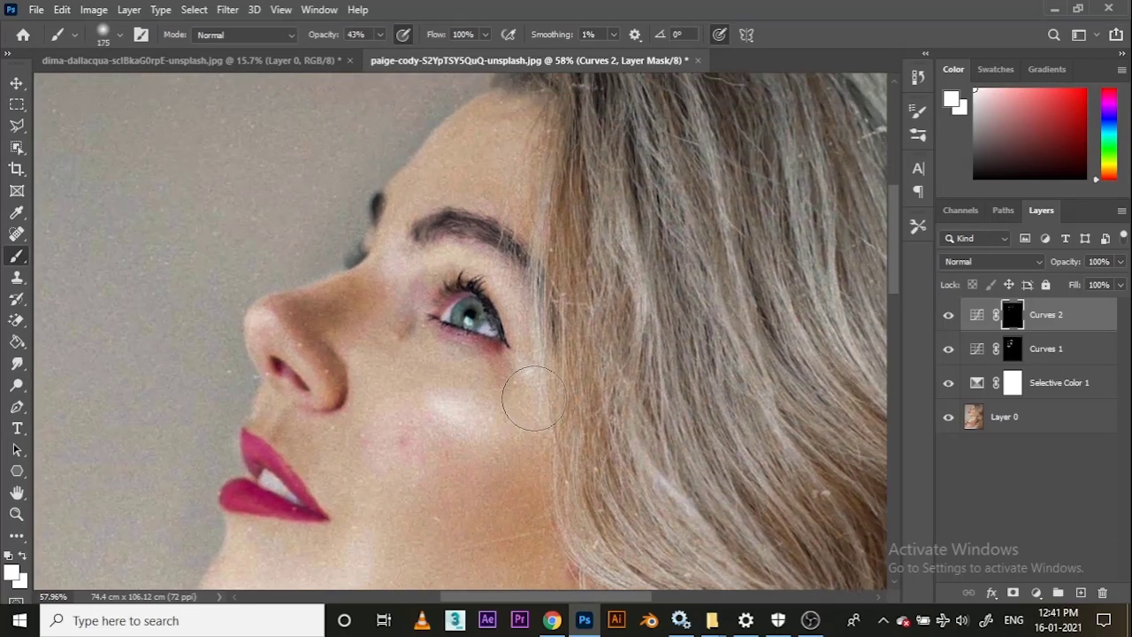
Enlarge the brush to 400 px and darken the lower cheek toward the jaw on the Curves 2 mask.
{"action": "scroll", "coordinate": [534, 398], "scroll_direction": "down", "scroll_amount": 5}
{"action": "key", "text": "bracketright"}
{"action": "key", "text": "bracketright"}
{"action": "key", "text": "bracketright"}
{"action": "key", "text": "bracketright"}
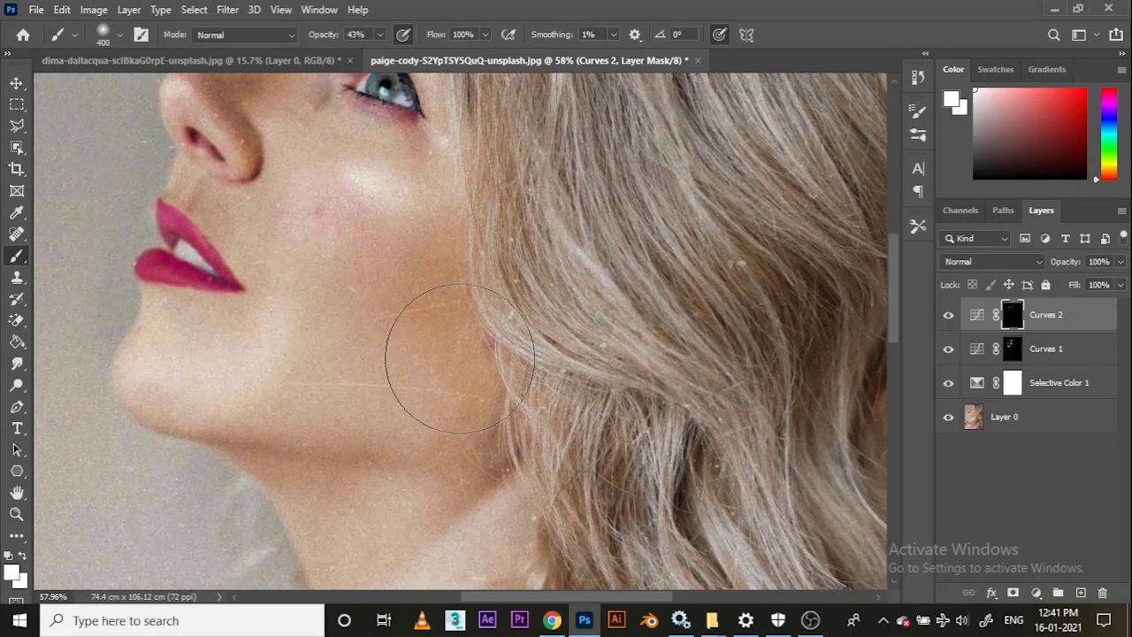
{"action": "mouse_move", "coordinate": [460, 358]}
{"action": "left_mouse_down"}
{"action": "mouse_move", "coordinate": [360, 257]}
{"action": "mouse_move", "coordinate": [419, 299]}
{"action": "mouse_move", "coordinate": [389, 244]}
{"action": "mouse_move", "coordinate": [402, 249]}
{"action": "mouse_move", "coordinate": [374, 286]}
{"action": "mouse_move", "coordinate": [411, 343]}
{"action": "mouse_move", "coordinate": [398, 318]}
{"action": "mouse_move", "coordinate": [430, 346]}
{"action": "mouse_move", "coordinate": [397, 395]}
{"action": "mouse_move", "coordinate": [427, 322]}
{"action": "mouse_move", "coordinate": [408, 260]}
{"action": "mouse_move", "coordinate": [367, 291]}
{"action": "mouse_move", "coordinate": [391, 298]}
{"action": "mouse_move", "coordinate": [354, 367]}
{"action": "left_mouse_up"}
Reduce the brush to 250 px and darken the area under the jaw on the Curves 2 mask.
{"action": "key", "text": "bracketleft"}
{"action": "key", "text": "bracketleft"}
{"action": "key", "text": "bracketleft"}
{"action": "key", "text": "bracketleft"}
{"action": "key", "text": "bracketleft"}
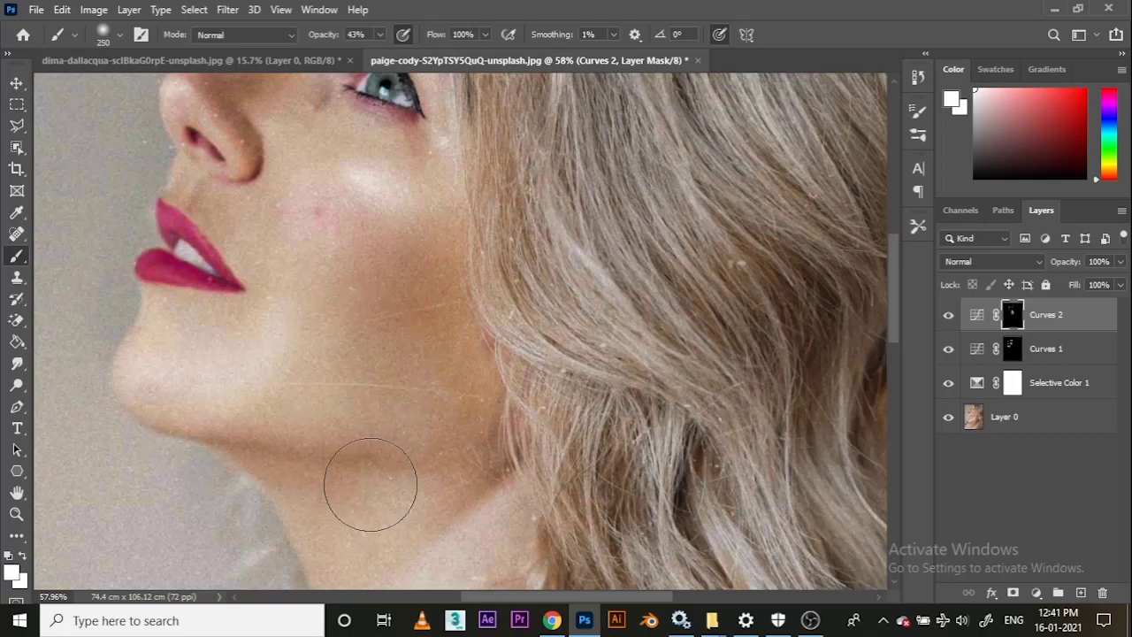
Reduce the brush to 50 px and darken the underside of the chin along the jaw's edge.
{"action": "key", "text": "bracketleft"}
{"action": "key", "text": "bracketleft"}
{"action": "key", "text": "bracketleft"}
{"action": "key", "text": "bracketleft"}
{"action": "key", "text": "bracketleft"}
{"action": "key", "text": "bracketleft"}
{"action": "key", "text": "bracketleft"}
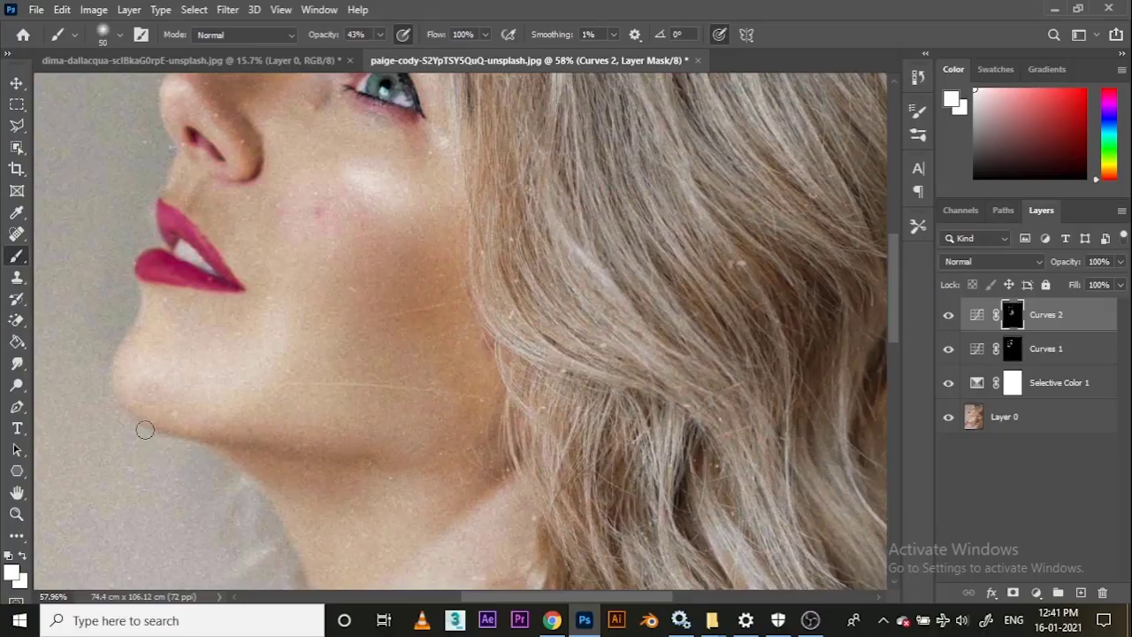
{"action": "mouse_move", "coordinate": [122, 408]}
{"action": "left_mouse_down"}
{"action": "mouse_move", "coordinate": [138, 426]}
{"action": "mouse_move", "coordinate": [236, 440]}
{"action": "left_mouse_up"}
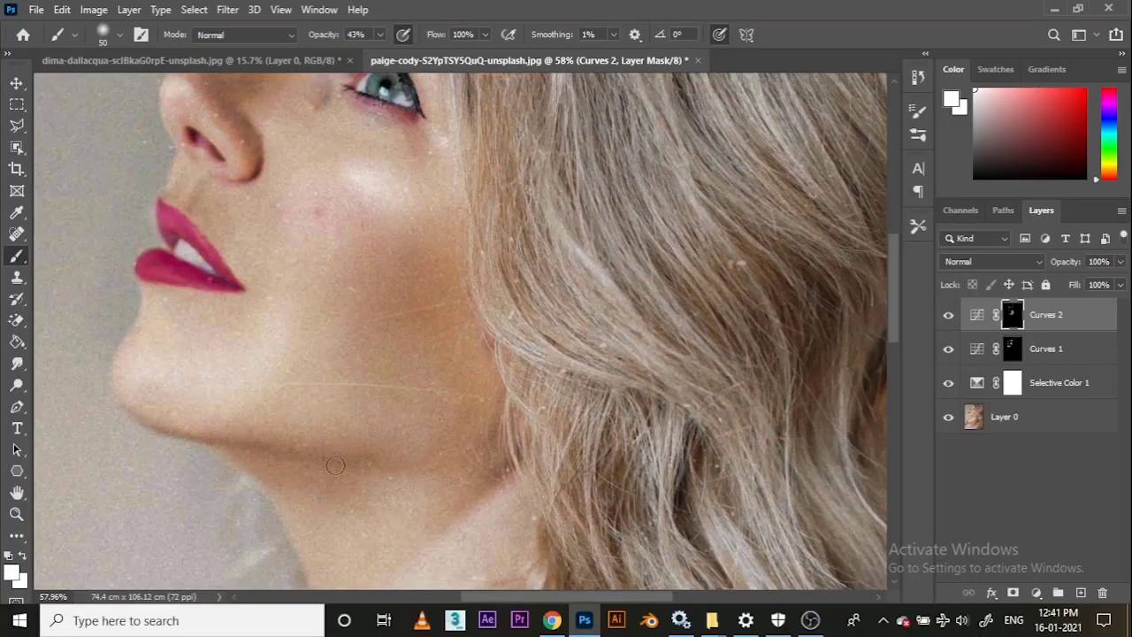
Refine the shading along the jawline and upper neck on the Curves 2 mask with varied small brush sizes.
{"action": "key", "text": "bracketright"}
{"action": "key", "text": "bracketright"}
{"action": "key", "text": "bracketleft"}
{"action": "key", "text": "bracketleft"}
{"action": "key", "text": "bracketleft"}
{"action": "key", "text": "bracketleft"}
{"action": "key", "text": "bracketleft"}
Extend the shading on the Curves 2 mask beyond the face with a progressively larger soft brush.
{"action": "scroll", "coordinate": [168, 281], "scroll_direction": "down", "scroll_amount": 5}
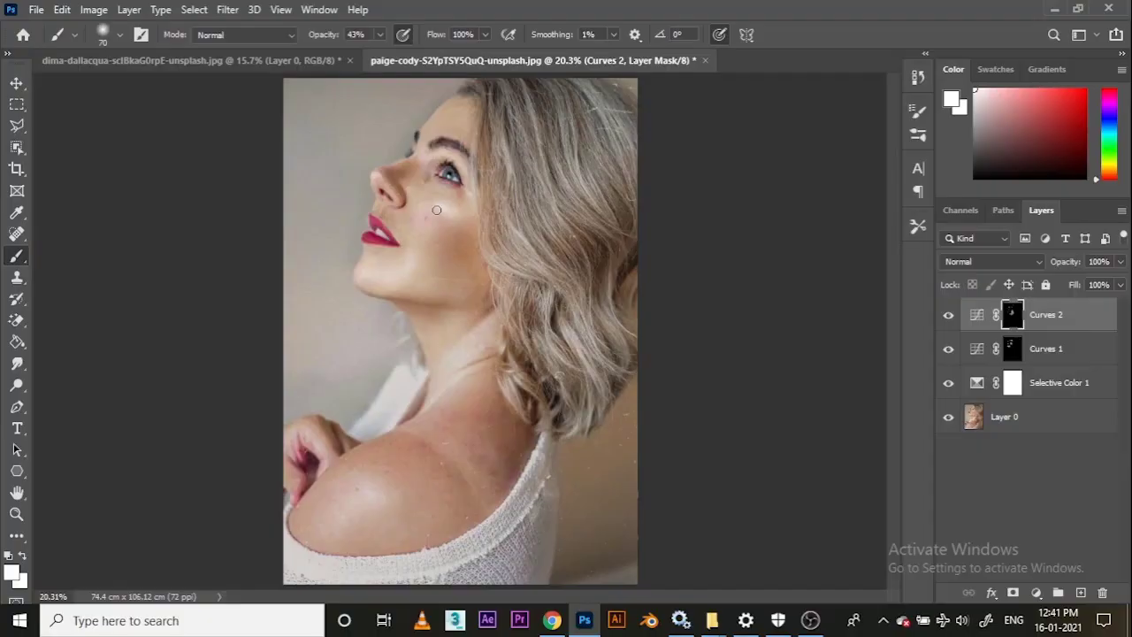
{"action": "key", "text": "bracketright"}
{"action": "key", "text": "bracketright"}
{"action": "key", "text": "bracketright"}
{"action": "key", "text": "bracketright"}
{"action": "key", "text": "bracketright"}
{"action": "key", "text": "bracketright"}
{"action": "key", "text": "bracketright"}
{"action": "key", "text": "bracketright"}
{"action": "key", "text": "bracketright"}
Lower the Curves 2 layer's opacity and set the Curves 1 layer's opacity to 62%.
{"action": "left_click_drag", "start_coordinate": [1080, 263], "coordinate": [1068, 263]}
{"action": "left_click", "coordinate": [991, 346]}
{"action": "left_click_drag", "start_coordinate": [1072, 266], "coordinate": [1073, 266]}
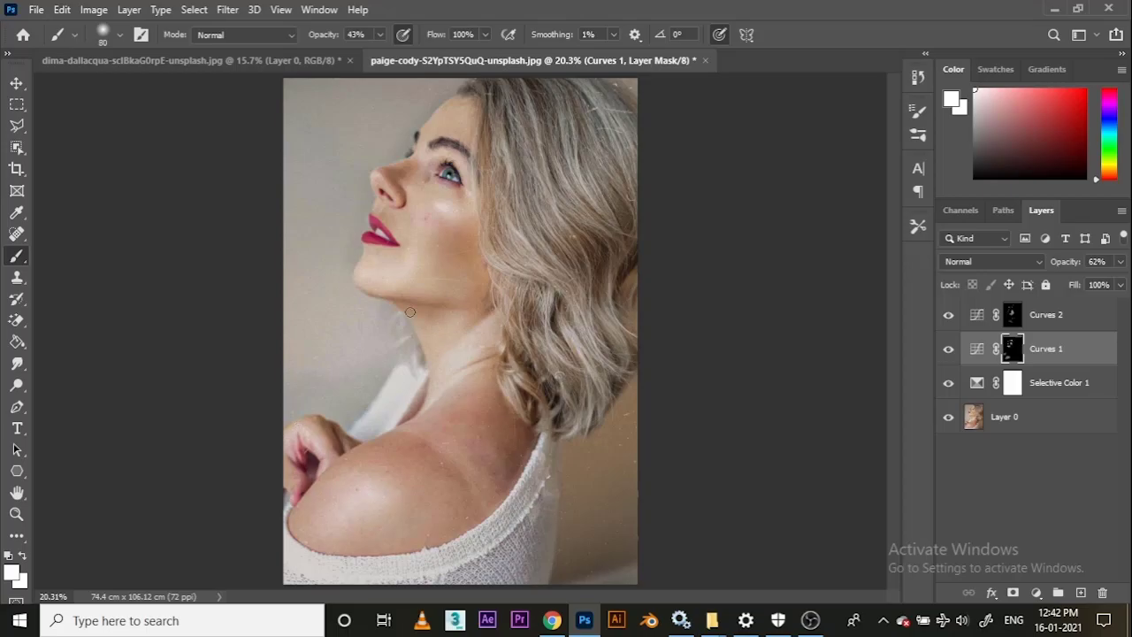
Brighten the neck and shoulder highlights on the Curves 1 mask, varying the brush size down to 50 px.
{"action": "key", "text": "bracketright"}
{"action": "key", "text": "bracketright"}
{"action": "key", "text": "bracketright"}
{"action": "key", "text": "bracketright"}
{"action": "key", "text": "bracketright"}
{"action": "key", "text": "bracketright"}
{"action": "key", "text": "bracketleft"}
{"action": "key", "text": "bracketleft"}
{"action": "key", "text": "bracketleft"}
{"action": "key", "text": "bracketleft"}
{"action": "key", "text": "bracketleft"}
{"action": "key", "text": "bracketleft"}
{"action": "key", "text": "bracketleft"}
Duplicate the brightening Curves 1 layer together with its painted mask.
{"action": "key", "text": "ctrl+plus"}
{"action": "key", "text": "ctrl+plus"}
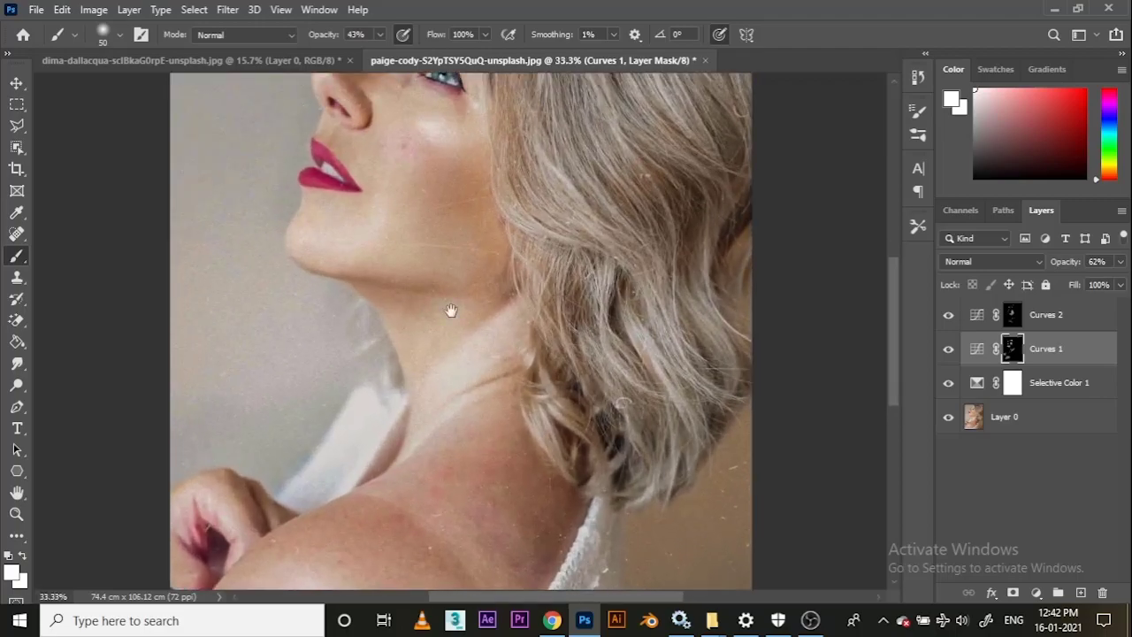
{"action": "left_click_drag", "start_coordinate": [450, 313], "coordinate": [444, 379]}
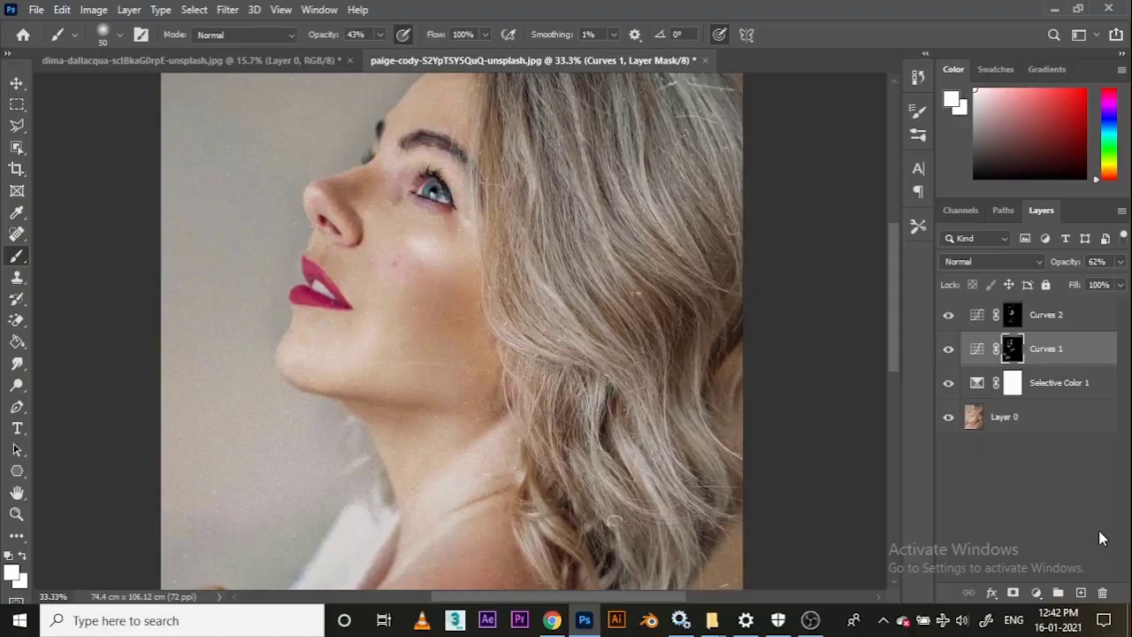
{"action": "key", "text": "ctrl+j"}
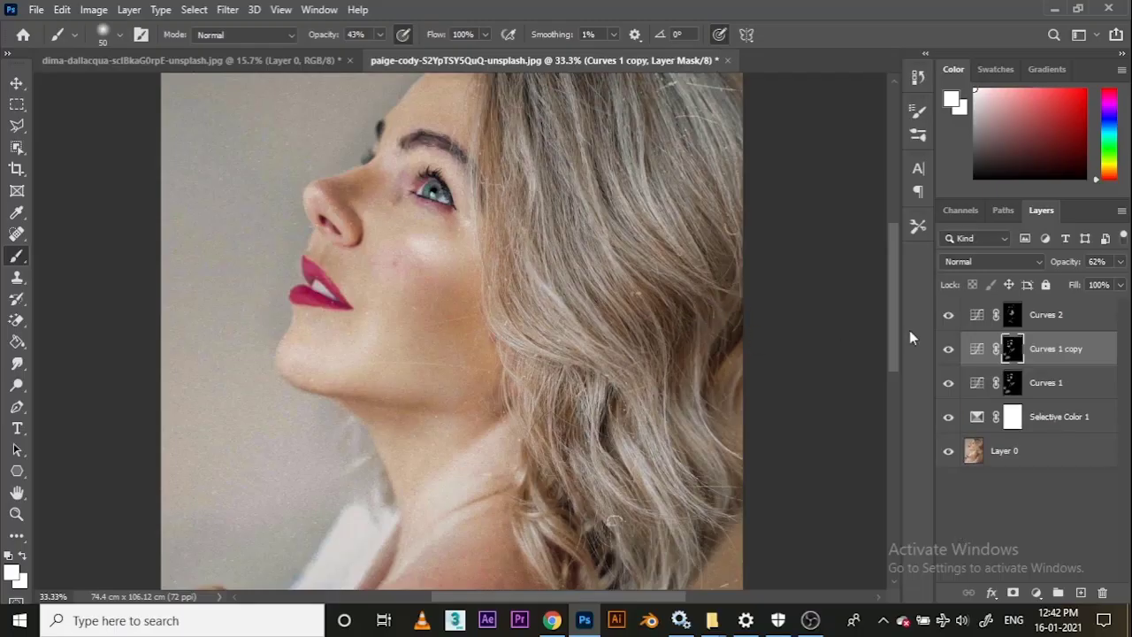
{"action": "key", "text": "d"}
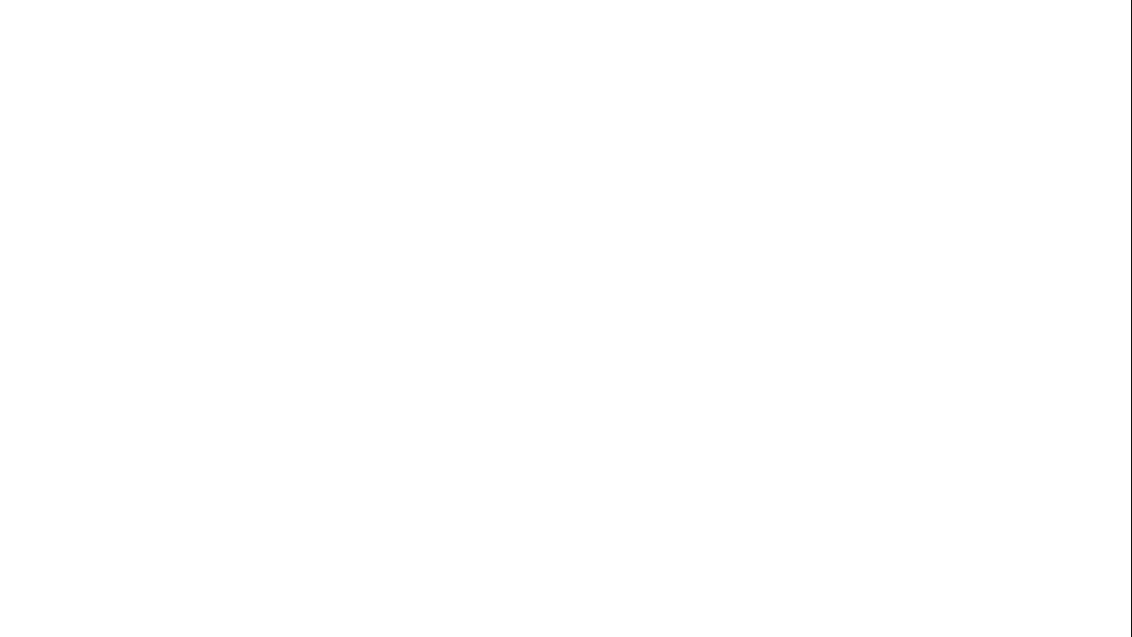
Fill the Curves 1 copy mask with black and make white the painting colour for work on the face.
{"action": "key", "text": "alt+BackSpace"}
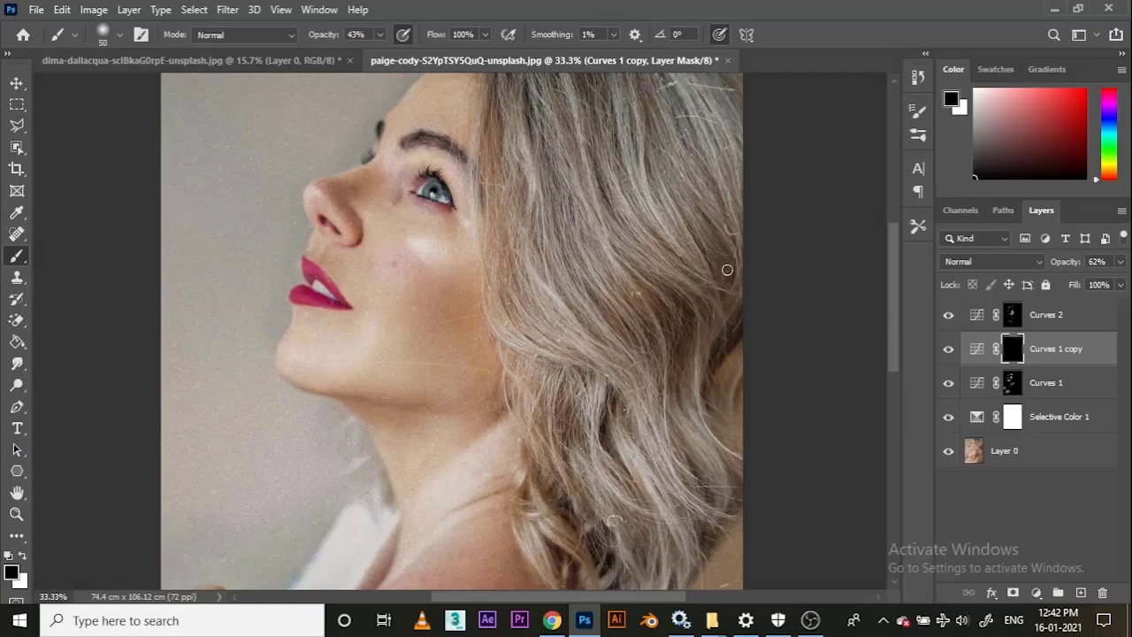
{"action": "key", "text": "x"}
{"action": "key", "text": "ctrl+plus"}
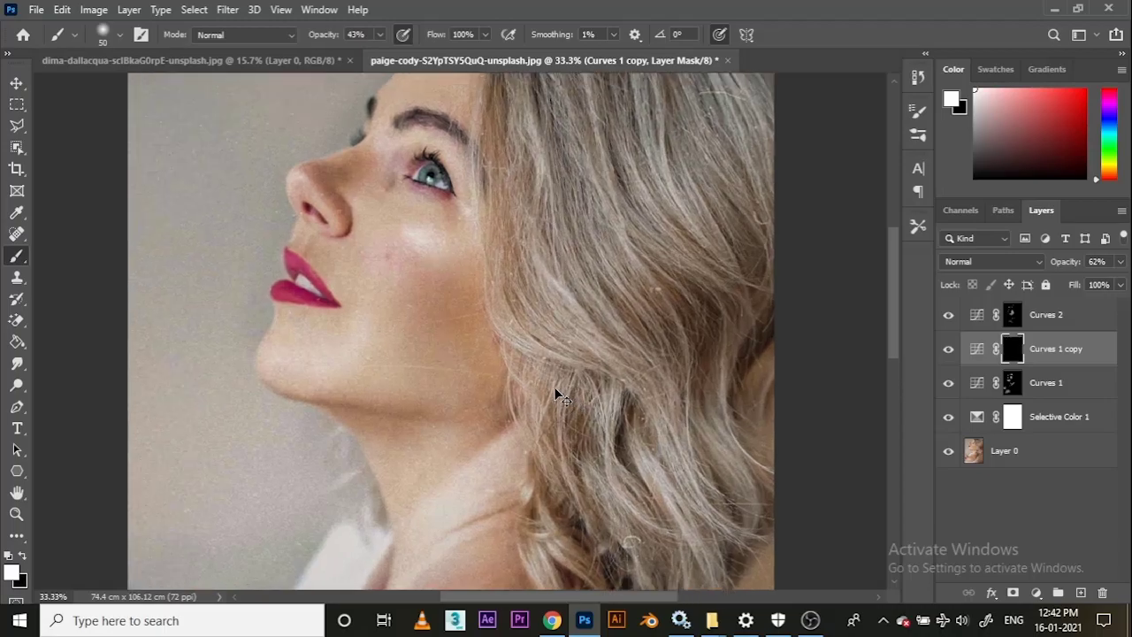
{"action": "left_click_drag", "start_coordinate": [404, 309], "coordinate": [455, 343]}
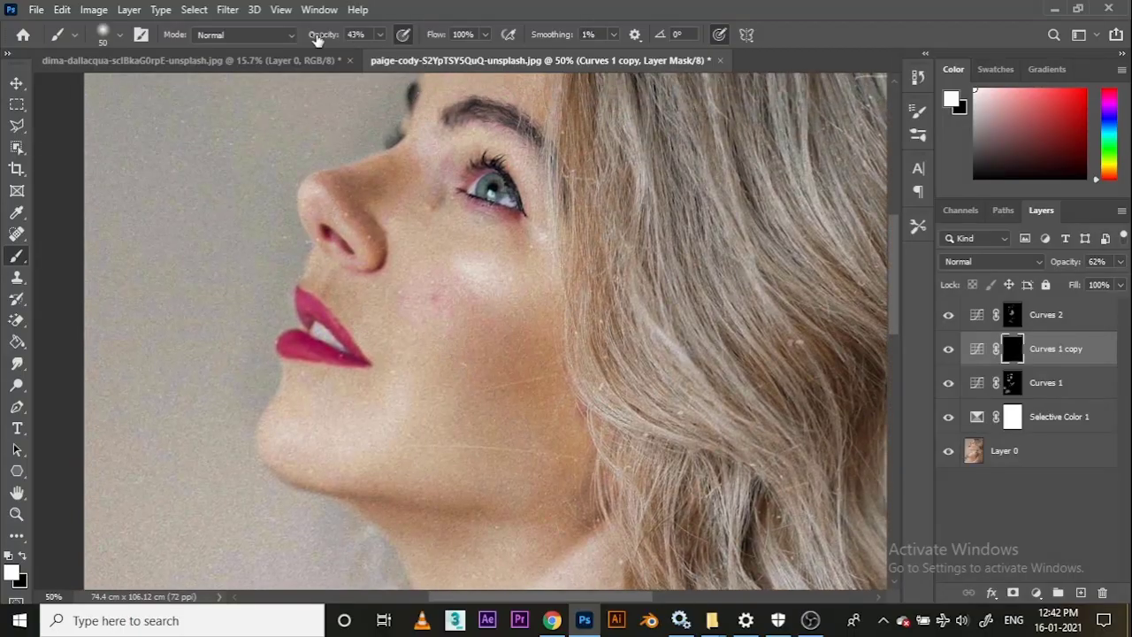
Set the brush opacity to 90% and brighten fine chin highlights on the Curves 1 copy mask with a 35 px brush.
{"action": "left_click_drag", "start_coordinate": [317, 40], "coordinate": [357, 44]}
{"action": "key", "text": "bracketleft"}
{"action": "key", "text": "bracketleft"}
{"action": "key", "text": "bracketleft"}
{"action": "key", "text": "bracketleft"}
{"action": "key", "text": "bracketleft"}
{"action": "key", "text": "bracketleft"}
{"action": "key", "text": "bracketleft"}
{"action": "key", "text": "bracketright"}
{"action": "key", "text": "bracketright"}
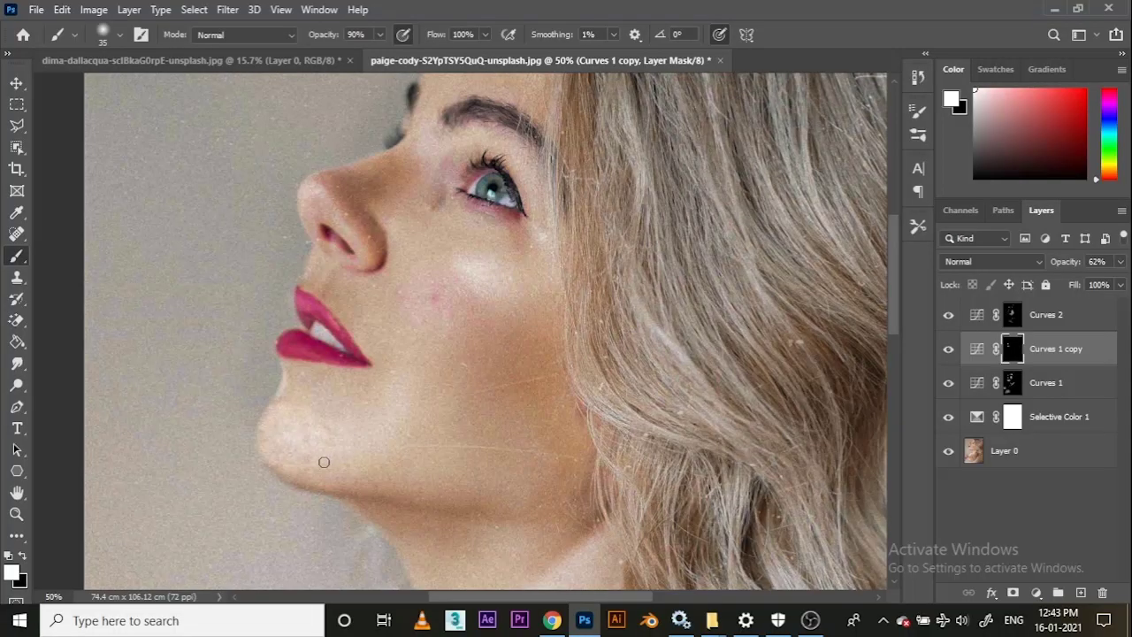
{"action": "scroll", "coordinate": [153, 544], "scroll_direction": "down", "scroll_amount": 5}
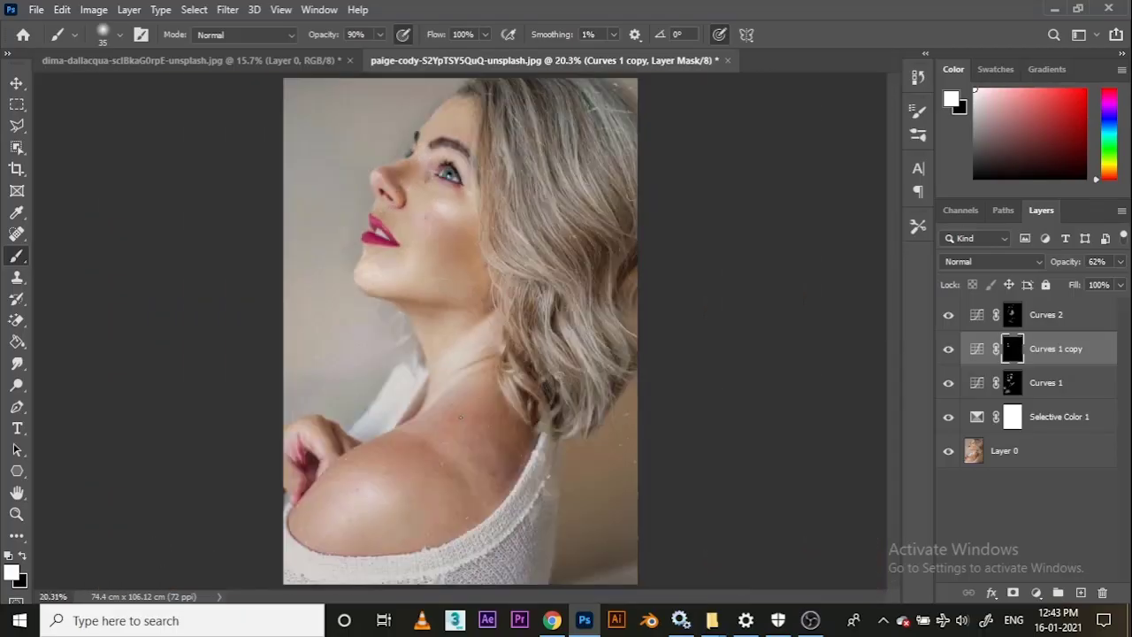
Try to deepen the shading along the cheek and jaw on the Curves 2 mask with a 250 px white brush.
{"action": "key", "text": "x"}
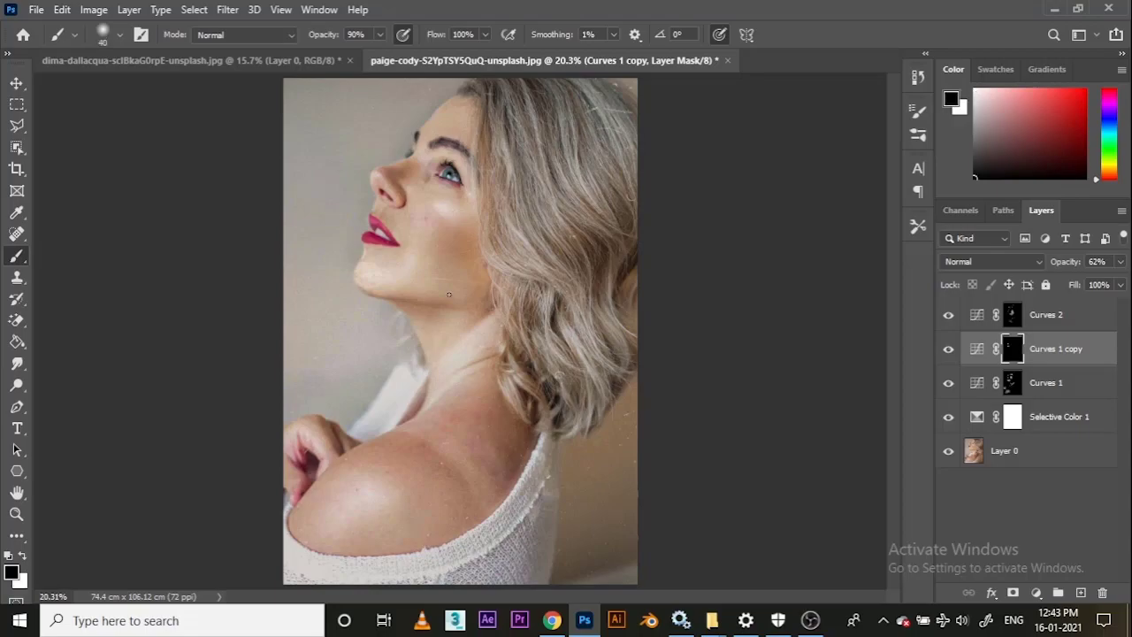
{"action": "key", "text": "bracketright"}
{"action": "key", "text": "bracketright"}
{"action": "key", "text": "bracketright"}
{"action": "key", "text": "bracketright"}
{"action": "key", "text": "bracketright"}
{"action": "key", "text": "bracketright"}
{"action": "key", "text": "bracketright"}
{"action": "key", "text": "bracketright"}
{"action": "key", "text": "bracketright"}
{"action": "key", "text": "bracketright"}
{"action": "key", "text": "bracketright"}
{"action": "key", "text": "bracketright"}
{"action": "key", "text": "bracketright"}
{"action": "key", "text": "bracketright"}
{"action": "key", "text": "bracketright"}
{"action": "key", "text": "bracketleft"}
{"action": "key", "text": "bracketleft"}
{"action": "key", "text": "bracketleft"}
{"action": "key", "text": "bracketleft"}
{"action": "key", "text": "bracketleft"}
{"action": "left_click", "coordinate": [1013, 317]}
{"action": "key", "text": "bracketright"}
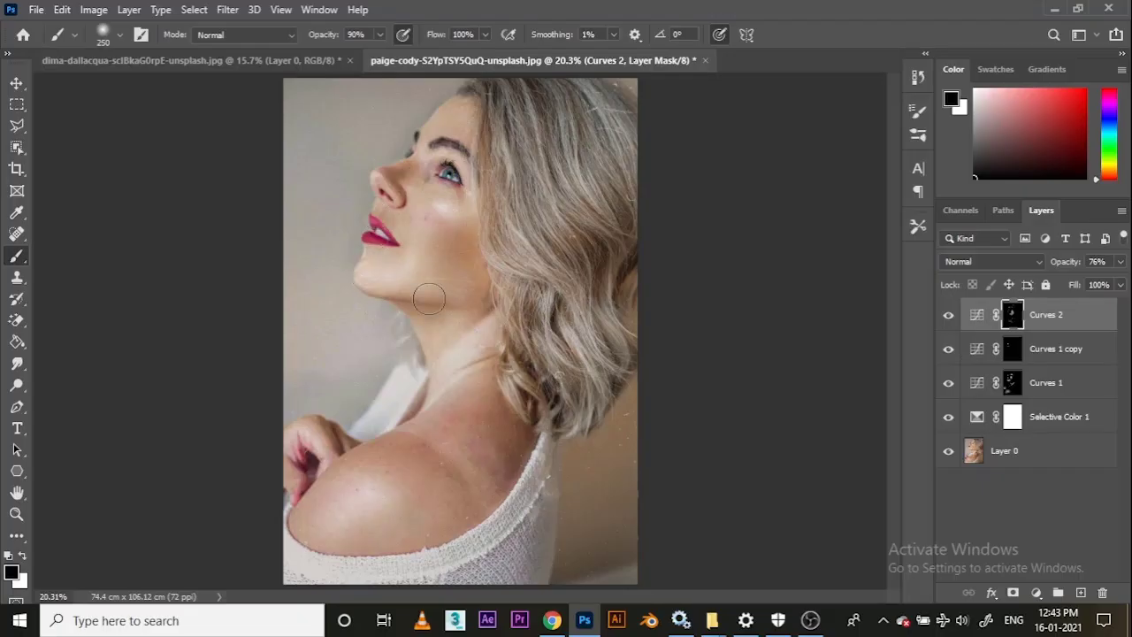
{"action": "key", "text": "x"}
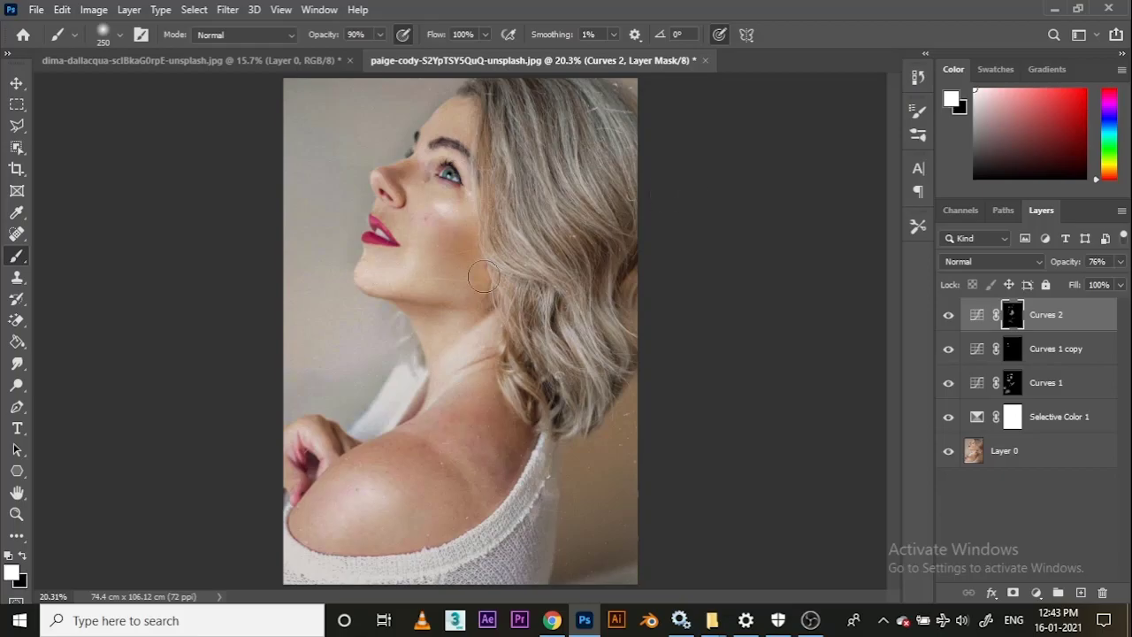
{"action": "key", "text": "ctrl"}
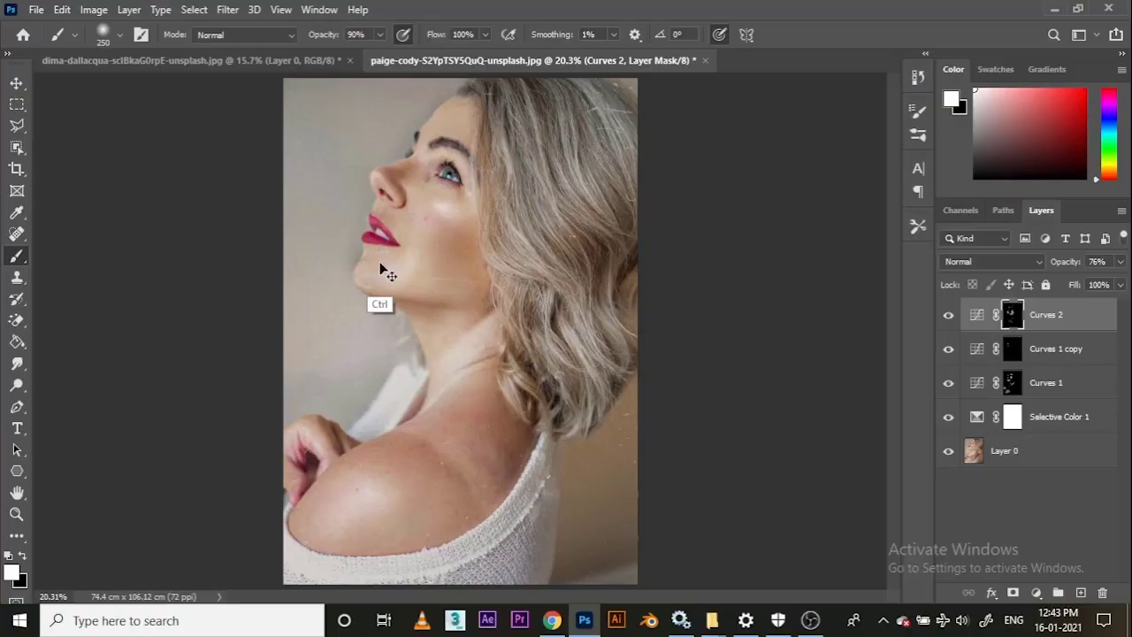
{"action": "key", "text": "ctrl+z"}
{"action": "mouse_move", "coordinate": [386, 267]}
{"action": "left_mouse_down"}
{"action": "mouse_move", "coordinate": [405, 296]}
{"action": "mouse_move", "coordinate": [467, 305]}
{"action": "left_mouse_up"}
{"action": "key", "text": "ctrl+z"}
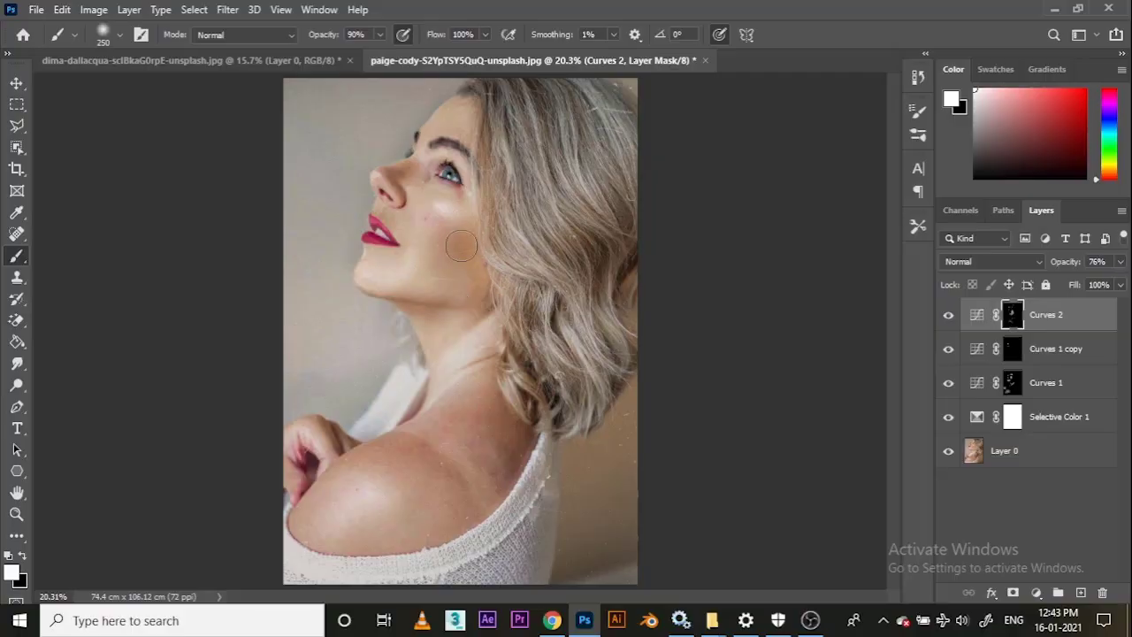
{"action": "key", "text": "ctrl+z"}
{"action": "key", "text": "shift"}
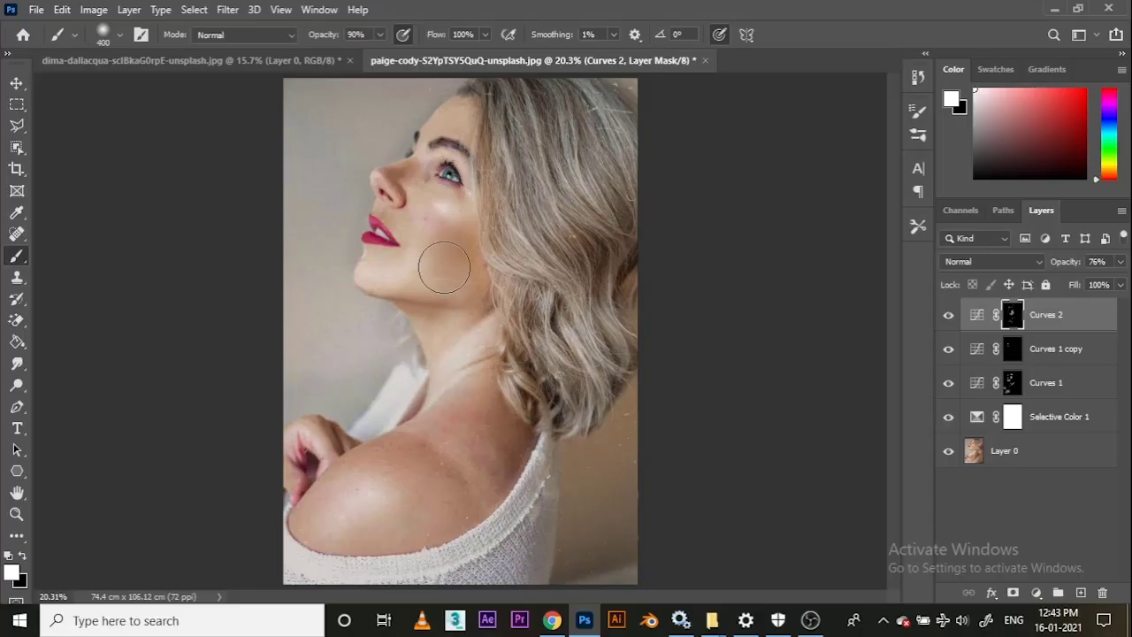
{"action": "key", "text": "bracketright"}
{"action": "key", "text": "bracketright"}
{"action": "key", "text": "bracketright"}
{"action": "key", "text": "bracketleft"}
{"action": "key", "text": "bracketleft"}
{"action": "key", "text": "bracketleft"}
{"action": "key", "text": "bracketleft"}
{"action": "key", "text": "bracketleft"}
{"action": "key", "text": "bracketleft"}
{"action": "key", "text": "bracketleft"}
{"action": "key", "text": "bracketleft"}
Brighten the hair strands beside the face on the Curves 1 copy mask with a small white brush, starting at 30 px.
{"action": "scroll", "coordinate": [466, 180], "scroll_direction": "up", "scroll_amount": 2}
{"action": "left_click_drag", "start_coordinate": [470, 189], "coordinate": [463, 274]}
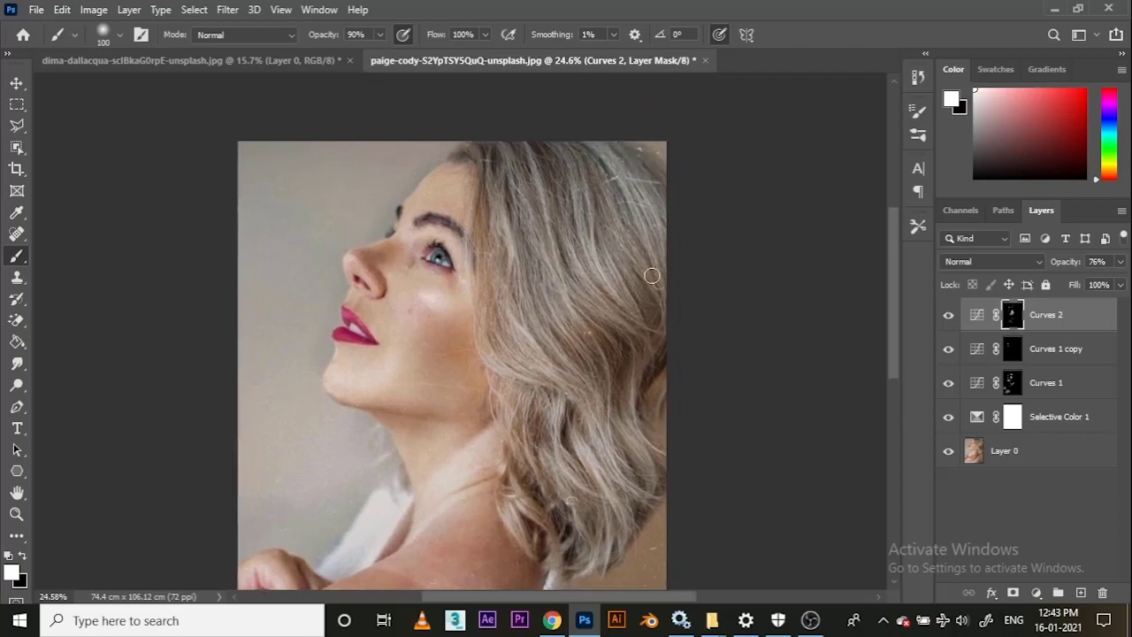
{"action": "scroll", "coordinate": [509, 318], "scroll_direction": "up", "scroll_amount": 2}
{"action": "scroll", "coordinate": [511, 320], "scroll_direction": "up", "scroll_amount": 2}
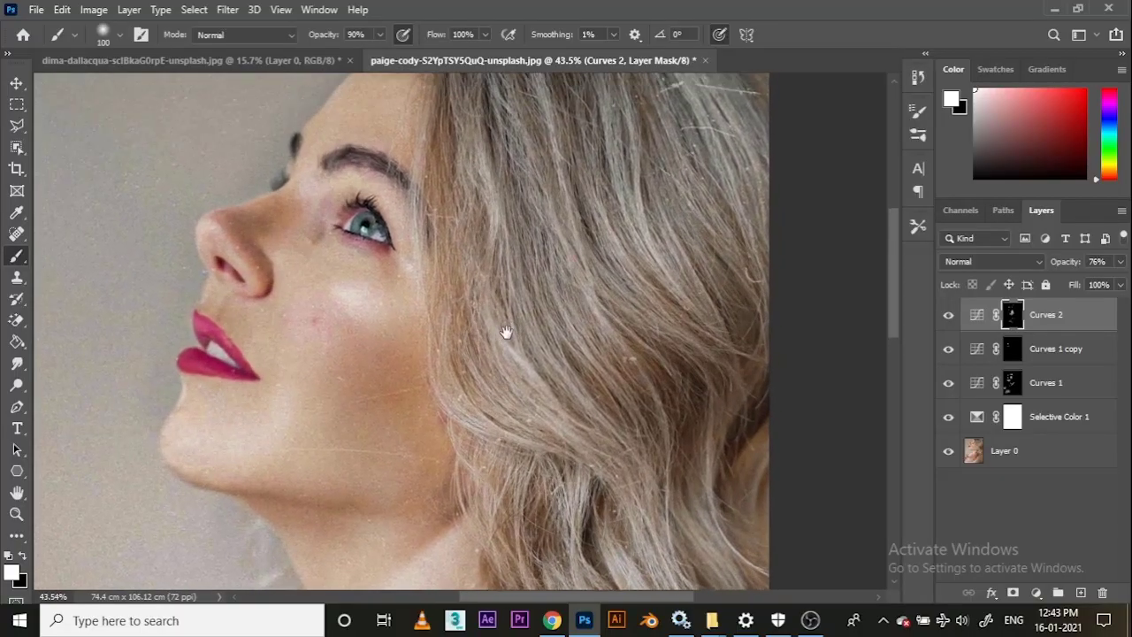
{"action": "scroll", "coordinate": [500, 317], "scroll_direction": "down", "scroll_amount": 1}
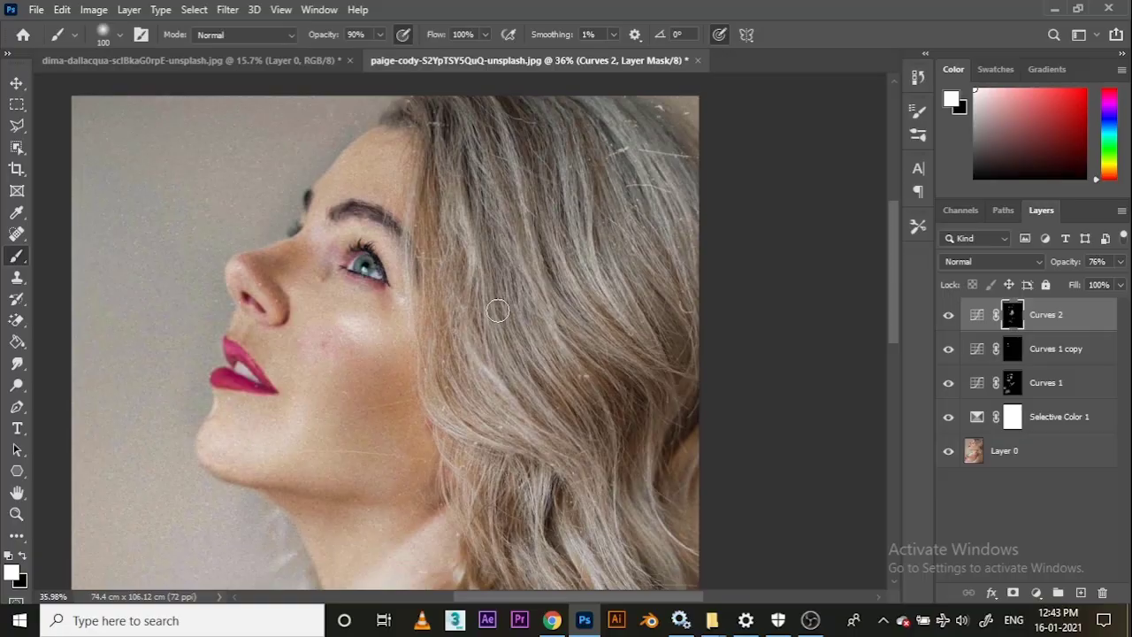
{"action": "left_click", "coordinate": [1012, 351]}
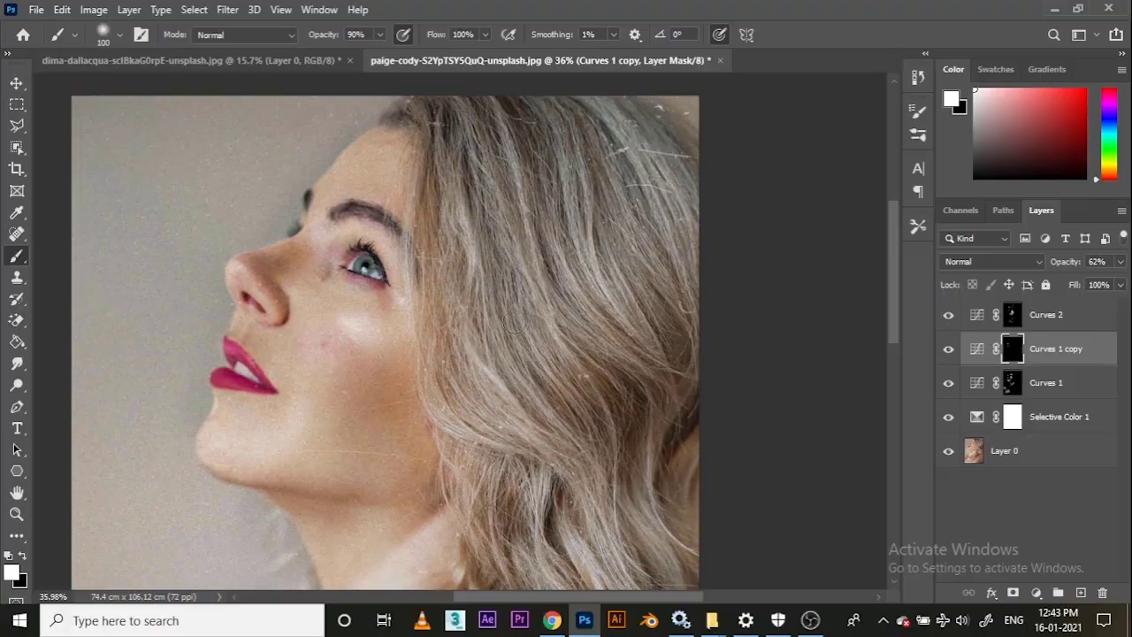
{"action": "key", "text": "bracketleft"}
{"action": "key", "text": "bracketleft"}
{"action": "key", "text": "bracketleft"}
{"action": "key", "text": "bracketleft"}
{"action": "key", "text": "bracketleft"}
{"action": "key", "text": "bracketleft"}
{"action": "key", "text": "bracketleft"}
{"action": "key", "text": "bracketleft"}
{"action": "left_click_drag", "start_coordinate": [410, 203], "coordinate": [413, 227]}
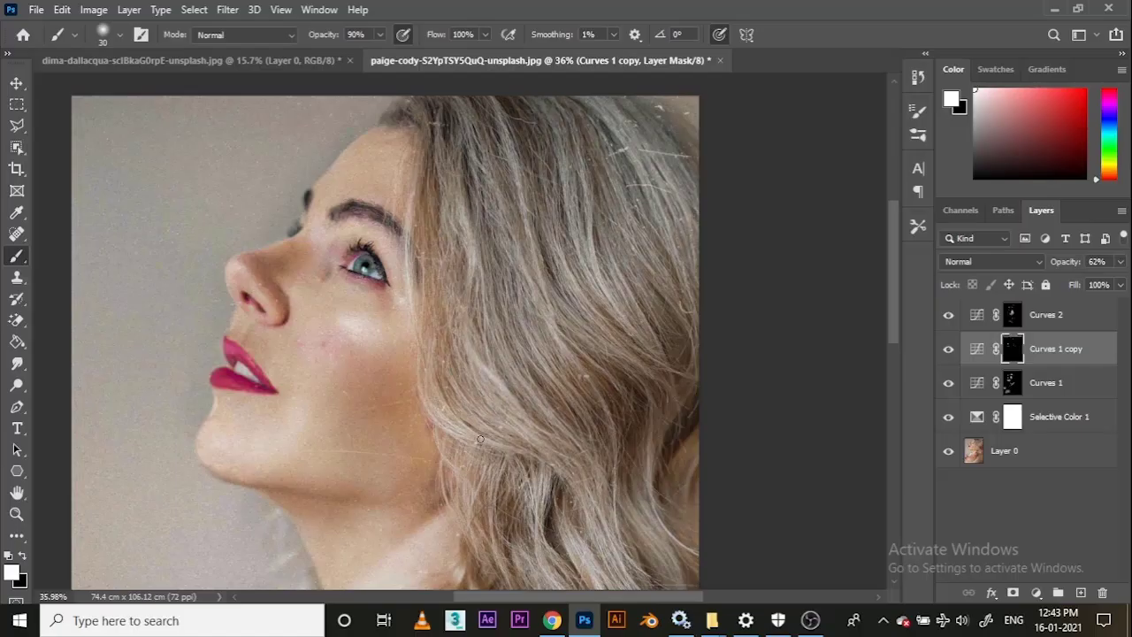
{"action": "left_click_drag", "start_coordinate": [484, 377], "coordinate": [532, 433]}
{"action": "left_click_drag", "start_coordinate": [479, 290], "coordinate": [461, 222]}
{"action": "mouse_move", "coordinate": [510, 381]}
{"action": "left_mouse_down"}
{"action": "mouse_move", "coordinate": [484, 285]}
{"action": "mouse_move", "coordinate": [514, 386]}
{"action": "left_mouse_up"}
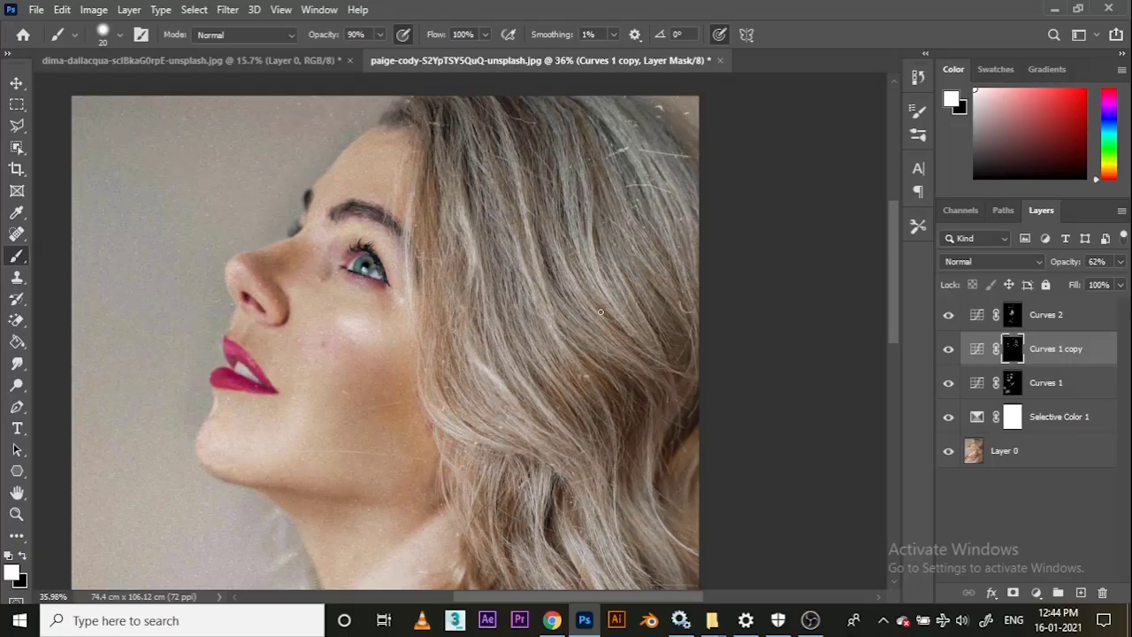
Brighten individual strands across the crown and mid-lengths of the hair on the Curves 1 copy mask, using a brush up to 20 px.
{"action": "left_click_drag", "start_coordinate": [601, 311], "coordinate": [541, 212]}
{"action": "left_click_drag", "start_coordinate": [580, 158], "coordinate": [599, 288]}
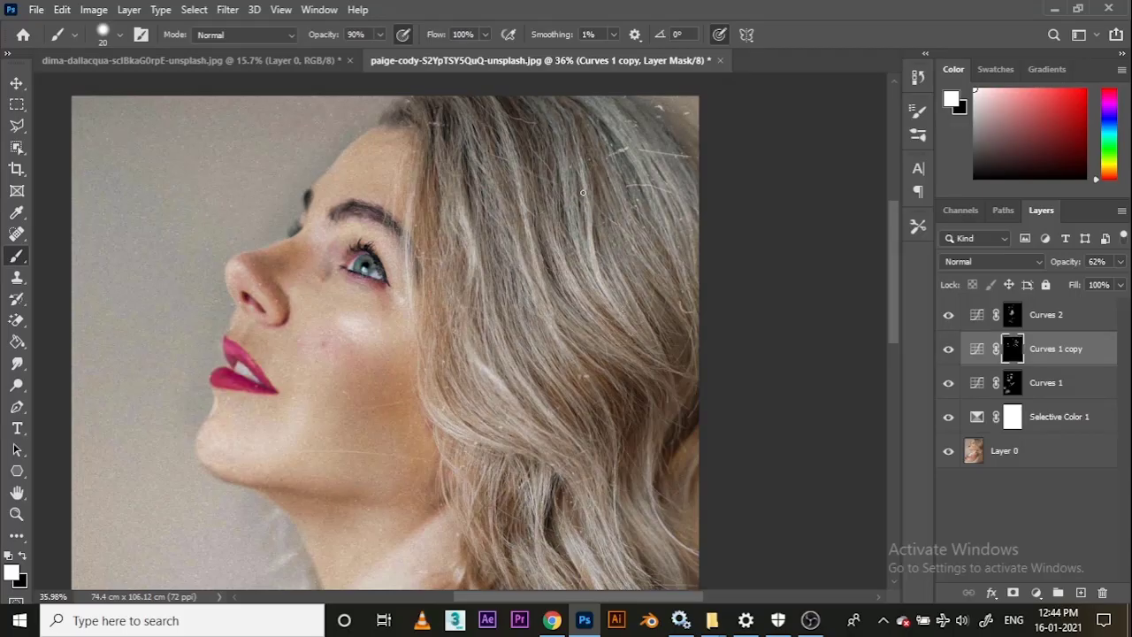
{"action": "left_click_drag", "start_coordinate": [567, 179], "coordinate": [571, 221]}
{"action": "left_click_drag", "start_coordinate": [491, 281], "coordinate": [529, 376]}
{"action": "left_click_drag", "start_coordinate": [527, 299], "coordinate": [557, 376]}
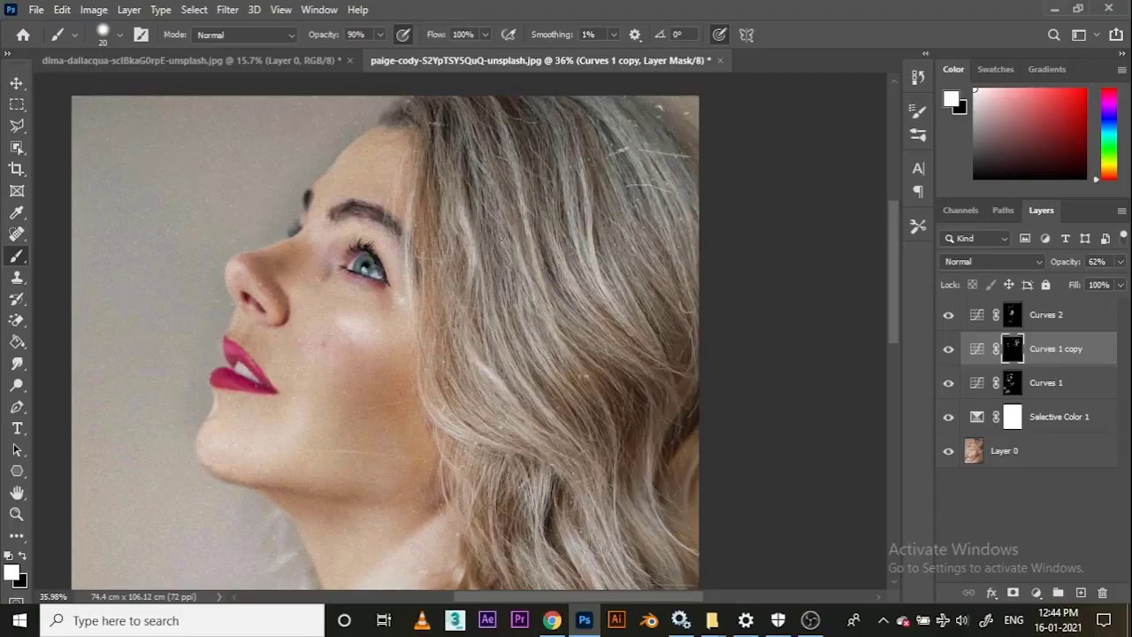
{"action": "key", "text": "bracketleft"}
{"action": "key", "text": "bracketleft"}
{"action": "left_click_drag", "start_coordinate": [503, 185], "coordinate": [503, 212]}
{"action": "key", "text": "bracketright"}
{"action": "key", "text": "bracketright"}
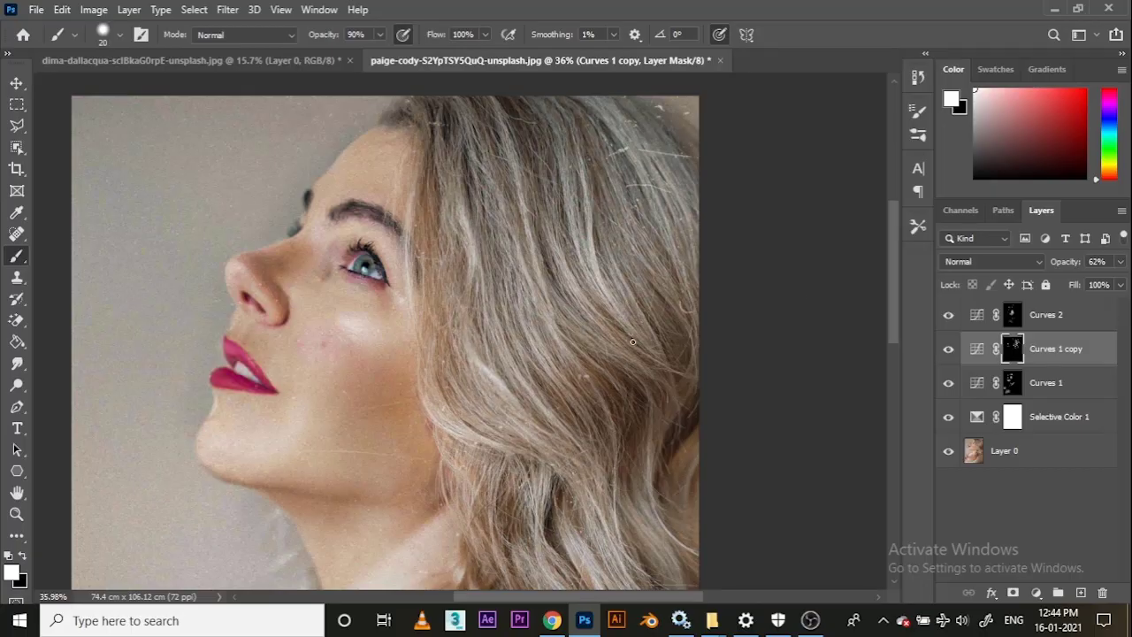
Darken the gaps between the front hair strands on the Curves 2 mask, enlarging the brush to 35 px.
{"action": "key", "text": "alt+bracketright"}
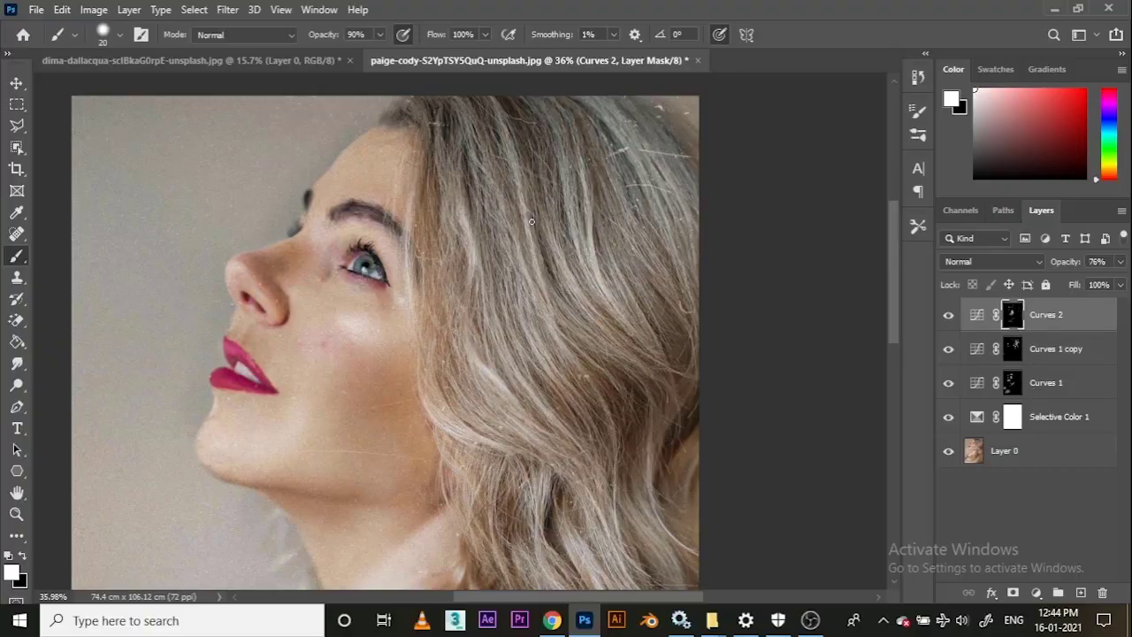
{"action": "mouse_move", "coordinate": [502, 168]}
{"action": "left_mouse_down"}
{"action": "mouse_move", "coordinate": [487, 143]}
{"action": "mouse_move", "coordinate": [468, 199]}
{"action": "left_mouse_up"}
{"action": "key", "text": "bracketright"}
{"action": "key", "text": "bracketright"}
{"action": "key", "text": "bracketright"}
{"action": "mouse_move", "coordinate": [424, 144]}
{"action": "left_mouse_down"}
{"action": "mouse_move", "coordinate": [439, 195]}
{"action": "mouse_move", "coordinate": [424, 219]}
{"action": "mouse_move", "coordinate": [508, 357]}
{"action": "left_mouse_up"}
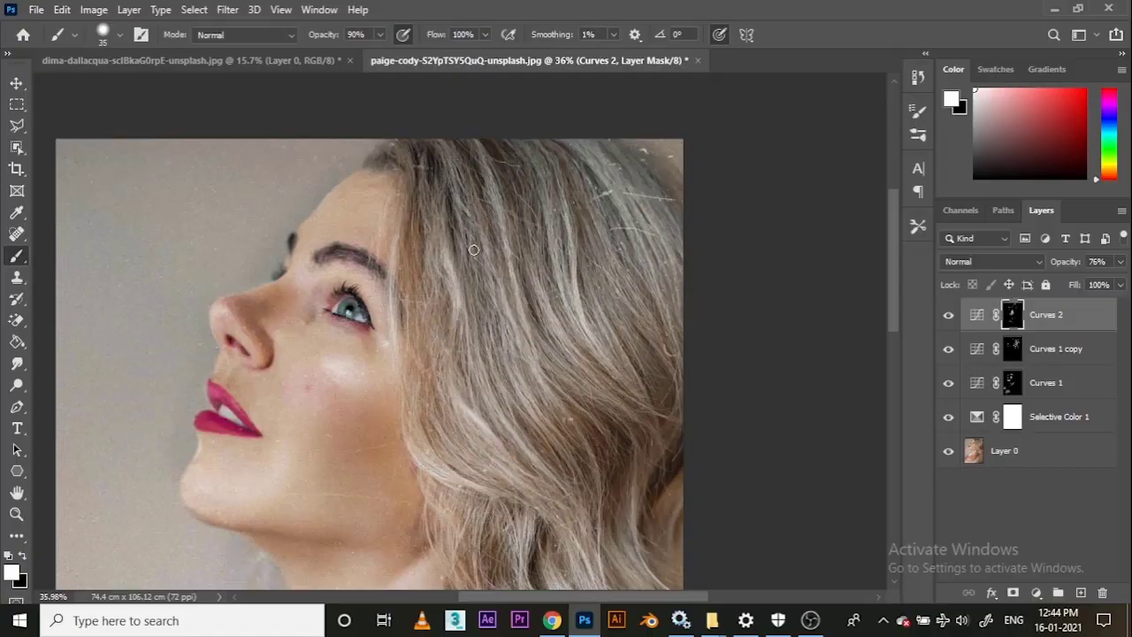
Extend the dark strands through the middle and back of the hair on the Curves 2 mask.
{"action": "left_click_drag", "start_coordinate": [474, 251], "coordinate": [541, 433]}
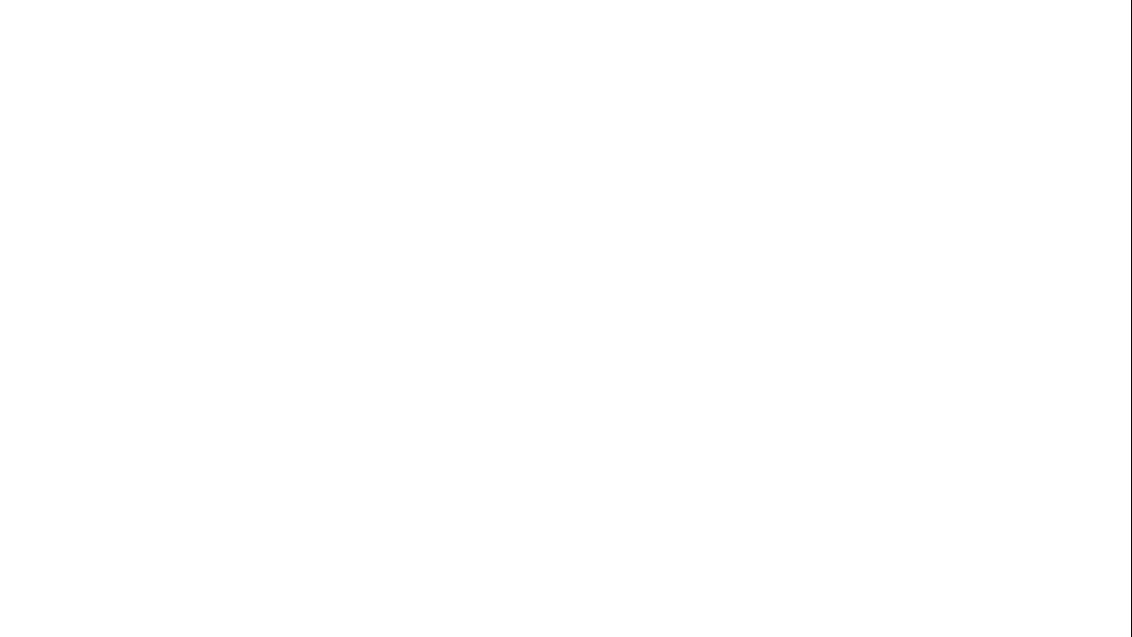
{"action": "left_click_drag", "start_coordinate": [514, 226], "coordinate": [535, 334]}
{"action": "left_click_drag", "start_coordinate": [524, 184], "coordinate": [566, 316]}
{"action": "mouse_move", "coordinate": [579, 183]}
{"action": "left_mouse_down"}
{"action": "mouse_move", "coordinate": [631, 325]}
{"action": "mouse_move", "coordinate": [638, 271]}
{"action": "left_mouse_up"}
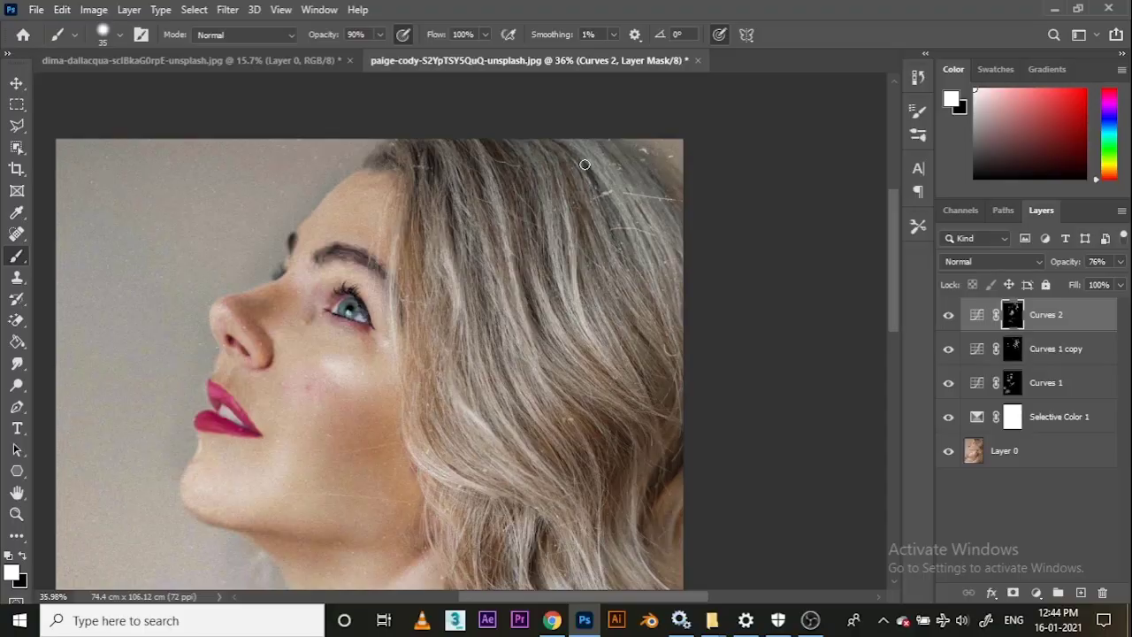
{"action": "left_click_drag", "start_coordinate": [610, 193], "coordinate": [637, 244]}
{"action": "left_click_drag", "start_coordinate": [625, 188], "coordinate": [658, 248]}
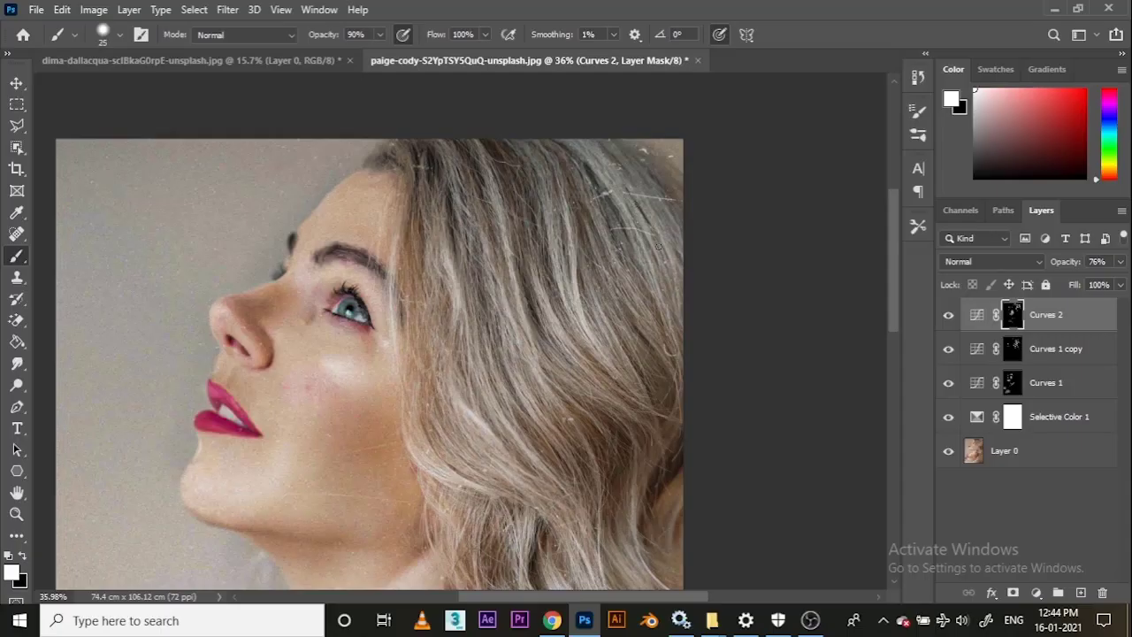
Deepen finer shadows between the crown and mid-length hair strands on the Curves 2 mask with a 25 px brush.
{"action": "left_click_drag", "start_coordinate": [632, 167], "coordinate": [669, 213]}
{"action": "key", "text": "["}
{"action": "key", "text": "["}
{"action": "left_click_drag", "start_coordinate": [480, 182], "coordinate": [554, 317]}
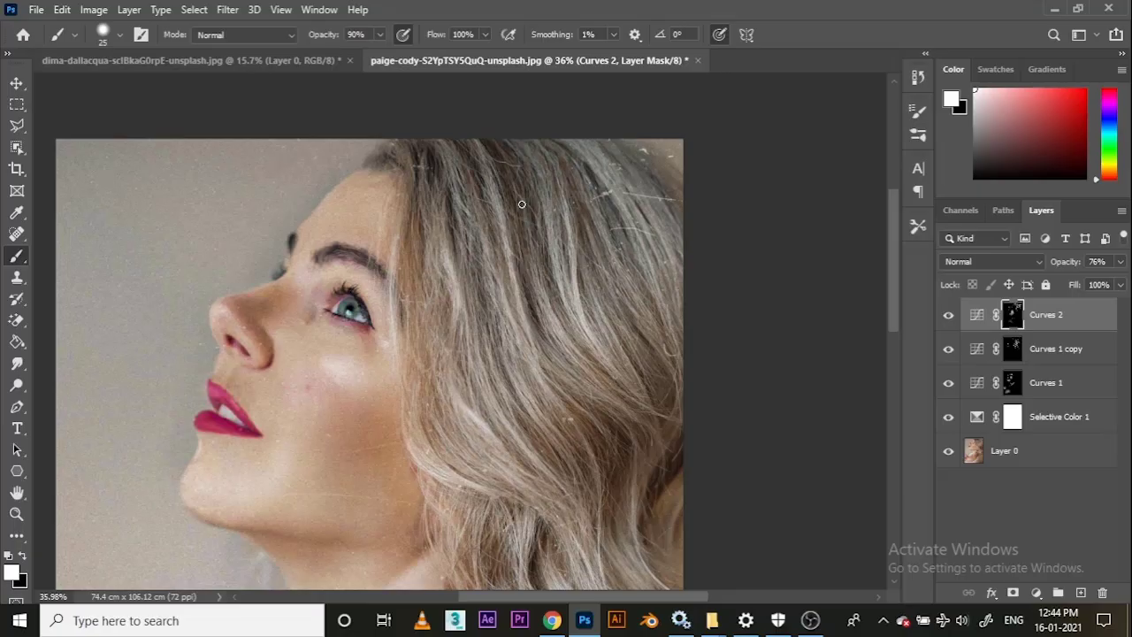
{"action": "left_click_drag", "start_coordinate": [521, 207], "coordinate": [568, 354]}
{"action": "mouse_move", "coordinate": [523, 237]}
{"action": "left_mouse_down"}
{"action": "mouse_move", "coordinate": [552, 268]}
{"action": "mouse_move", "coordinate": [575, 347]}
{"action": "left_mouse_up"}
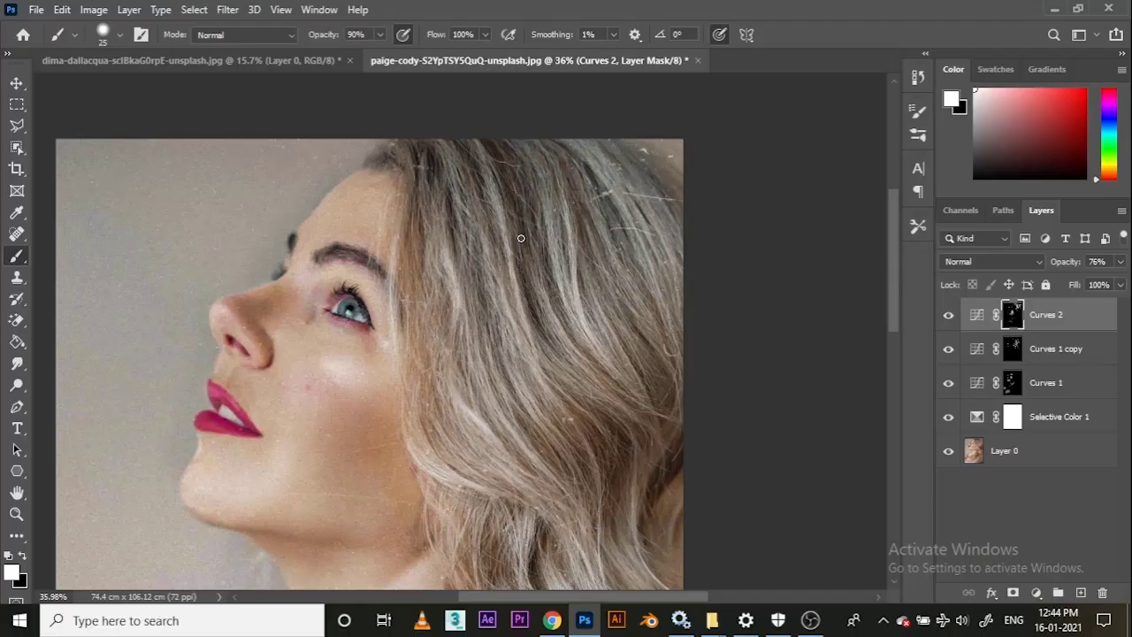
{"action": "left_click_drag", "start_coordinate": [468, 236], "coordinate": [516, 380]}
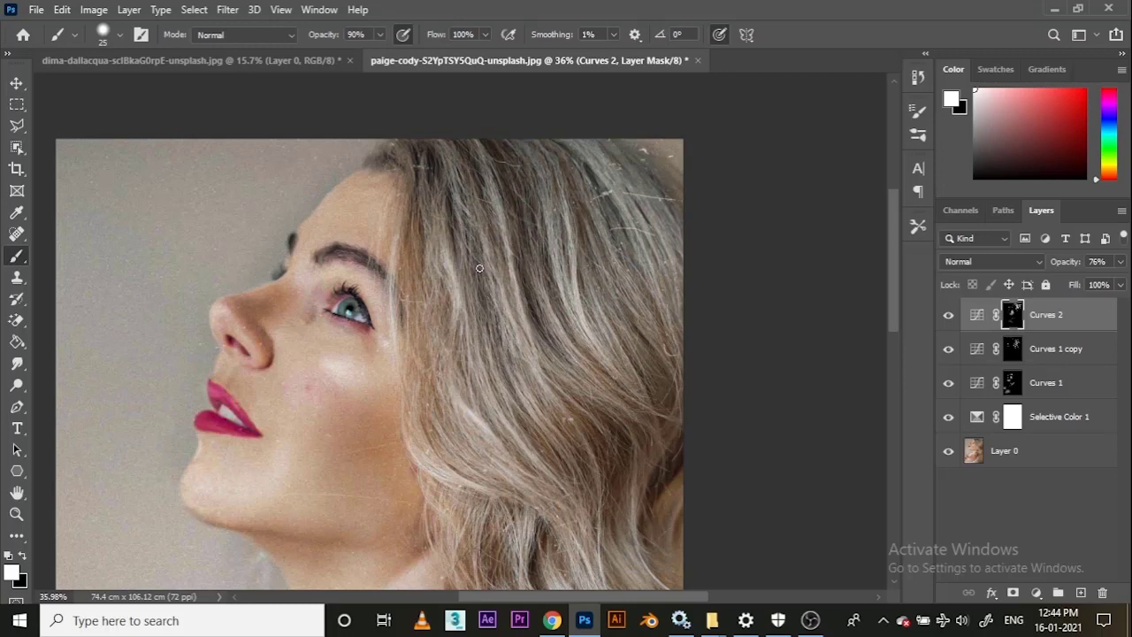
Move the Curves 1 copy layer above Curves 2, then make the Curves 2 mask active.
{"action": "left_click_drag", "start_coordinate": [1062, 350], "coordinate": [1070, 305]}
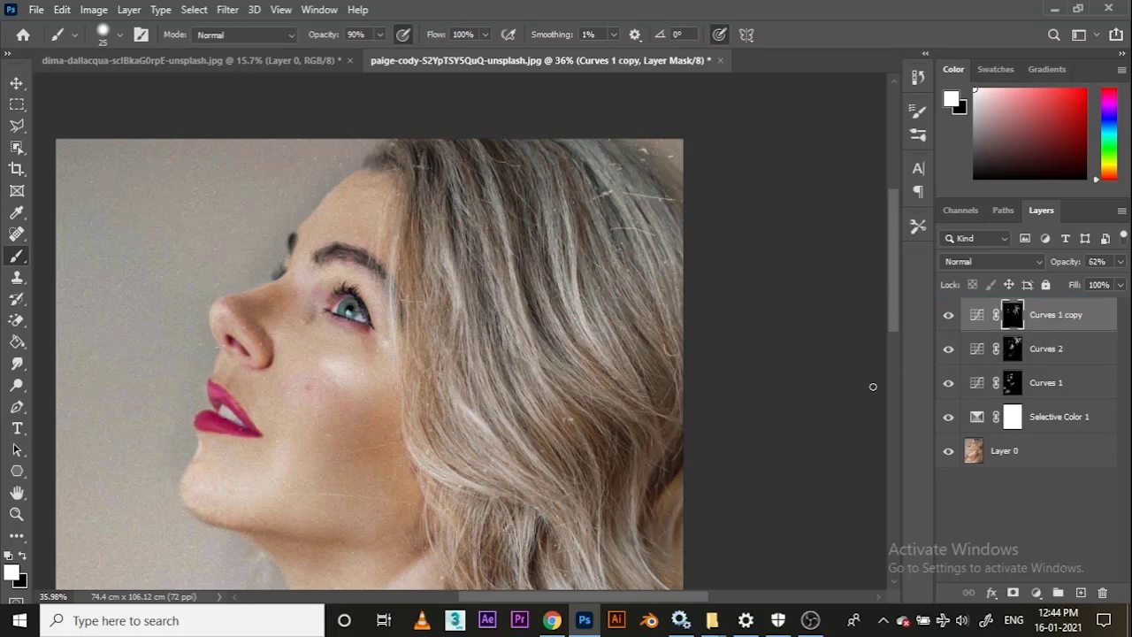
{"action": "left_click", "coordinate": [1012, 346]}
Compare the portrait with Curves 1 copy and Curves 2 each hidden and shown, and examine the hair and face.
{"action": "left_click_drag", "start_coordinate": [492, 417], "coordinate": [456, 341]}
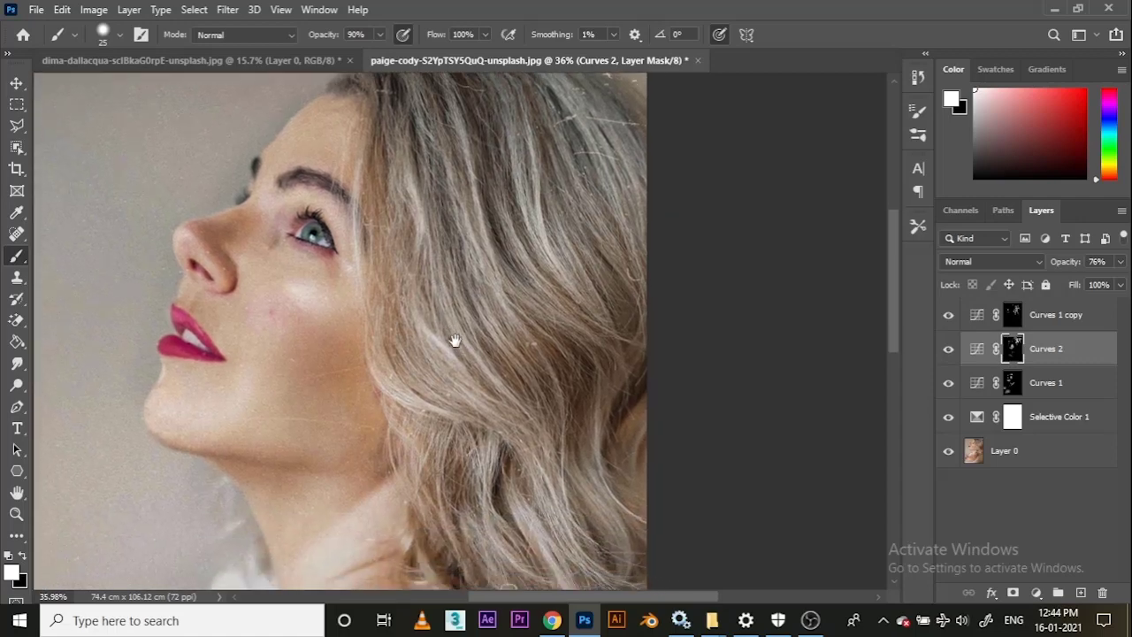
{"action": "left_click", "coordinate": [948, 316]}
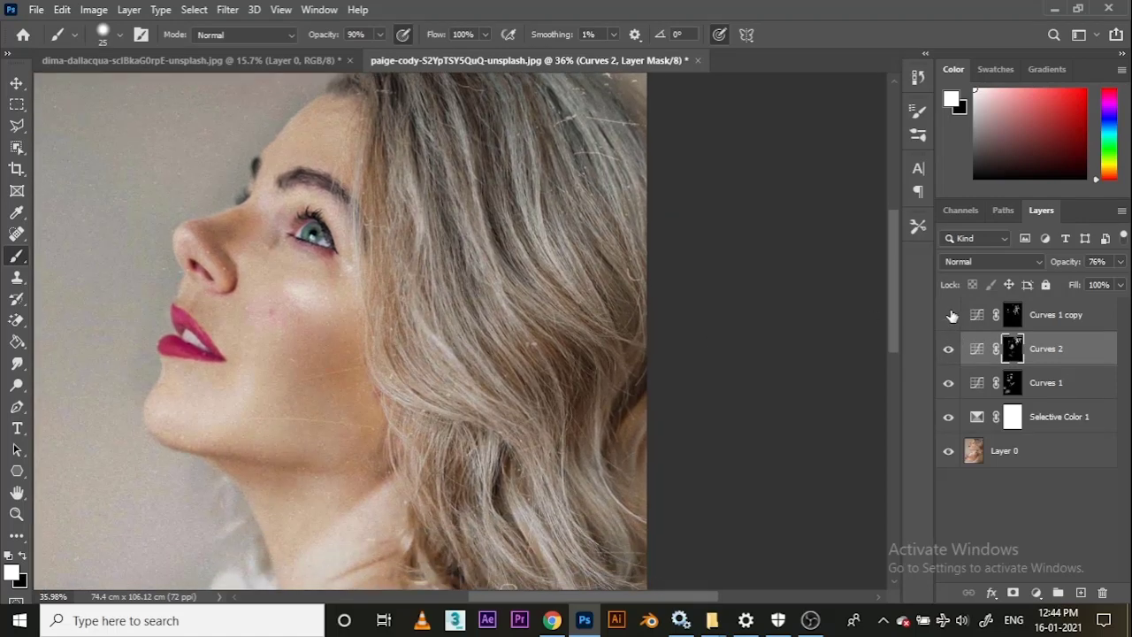
{"action": "left_click", "coordinate": [948, 316]}
{"action": "left_click", "coordinate": [949, 350]}
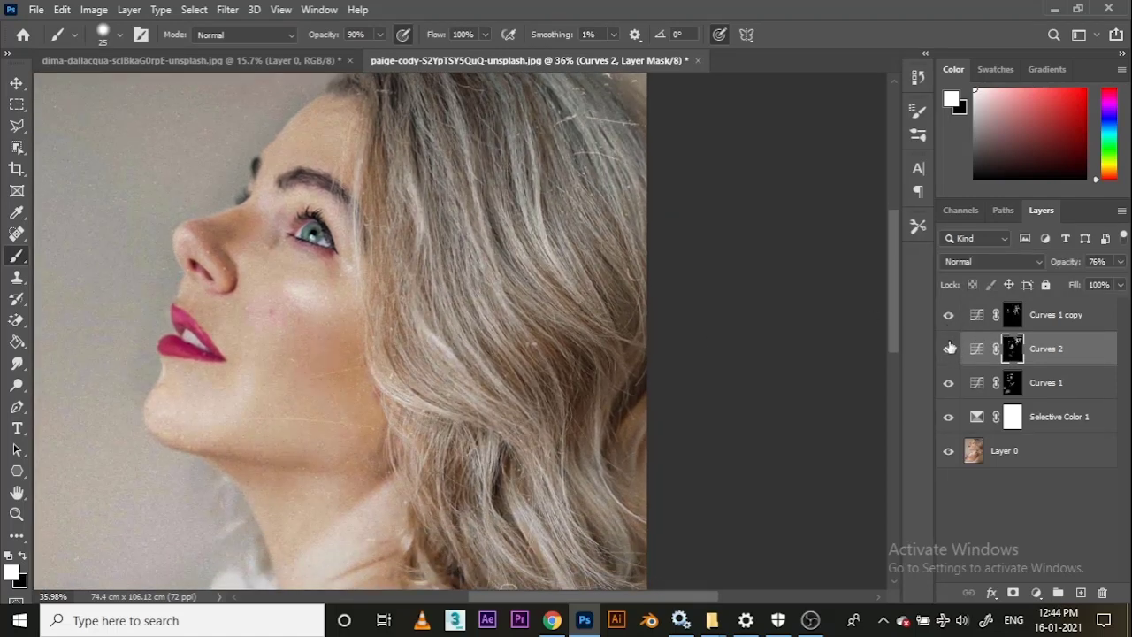
{"action": "left_click", "coordinate": [949, 351]}
{"action": "left_click_drag", "start_coordinate": [388, 358], "coordinate": [373, 365]}
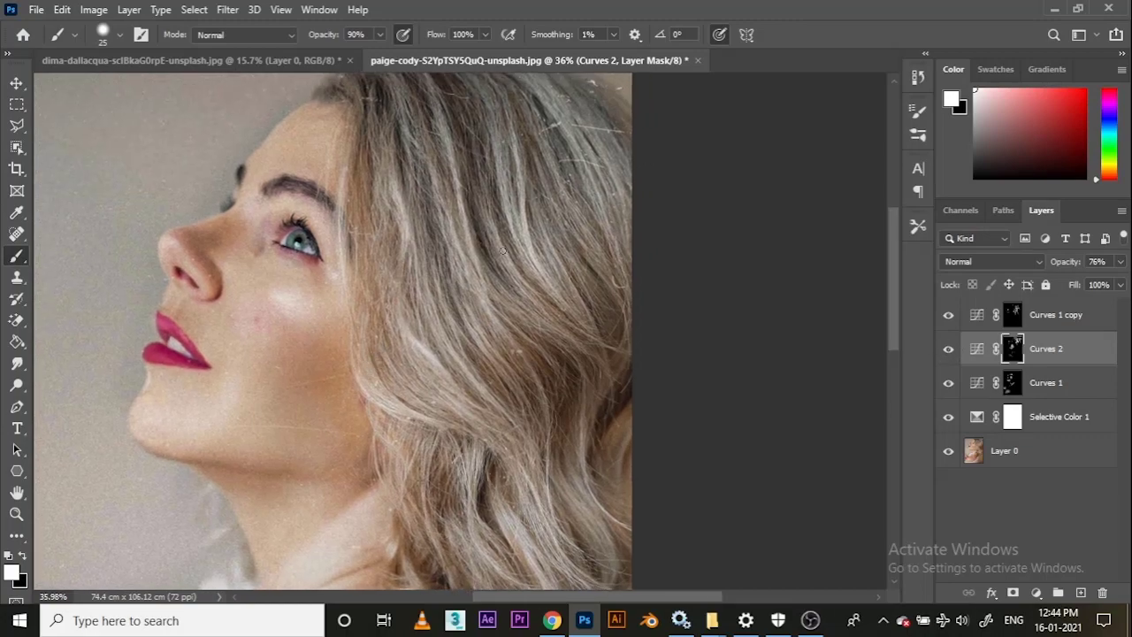
{"action": "left_click_drag", "start_coordinate": [473, 272], "coordinate": [463, 280]}
{"action": "scroll", "coordinate": [563, 252], "scroll_direction": "down", "scroll_amount": 3}
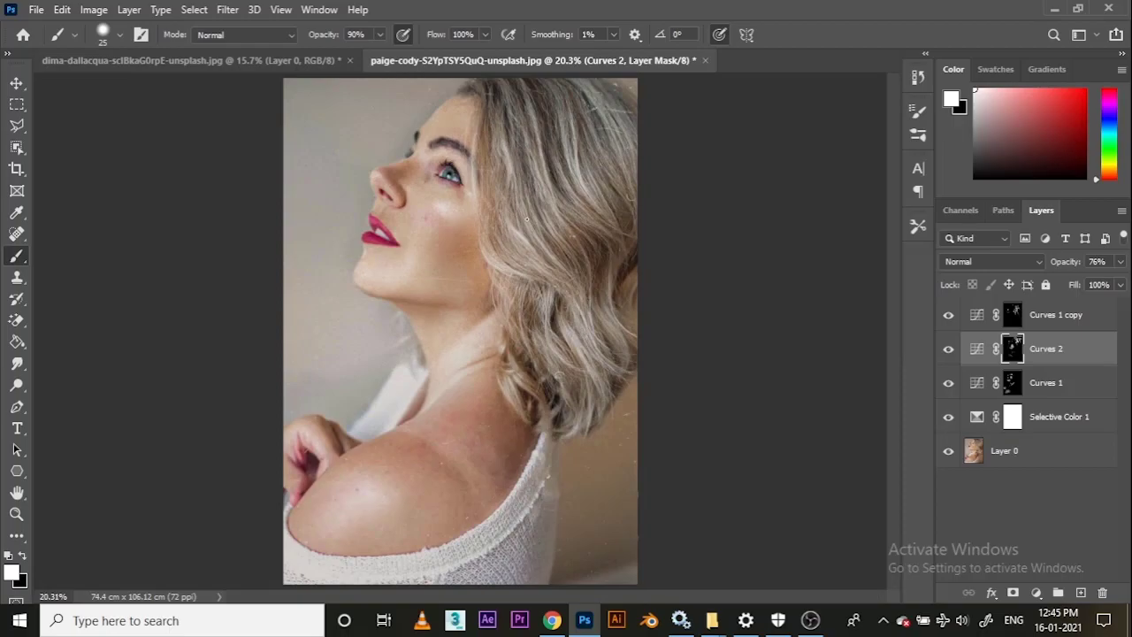
{"action": "scroll", "coordinate": [451, 205], "scroll_direction": "up", "scroll_amount": 7}
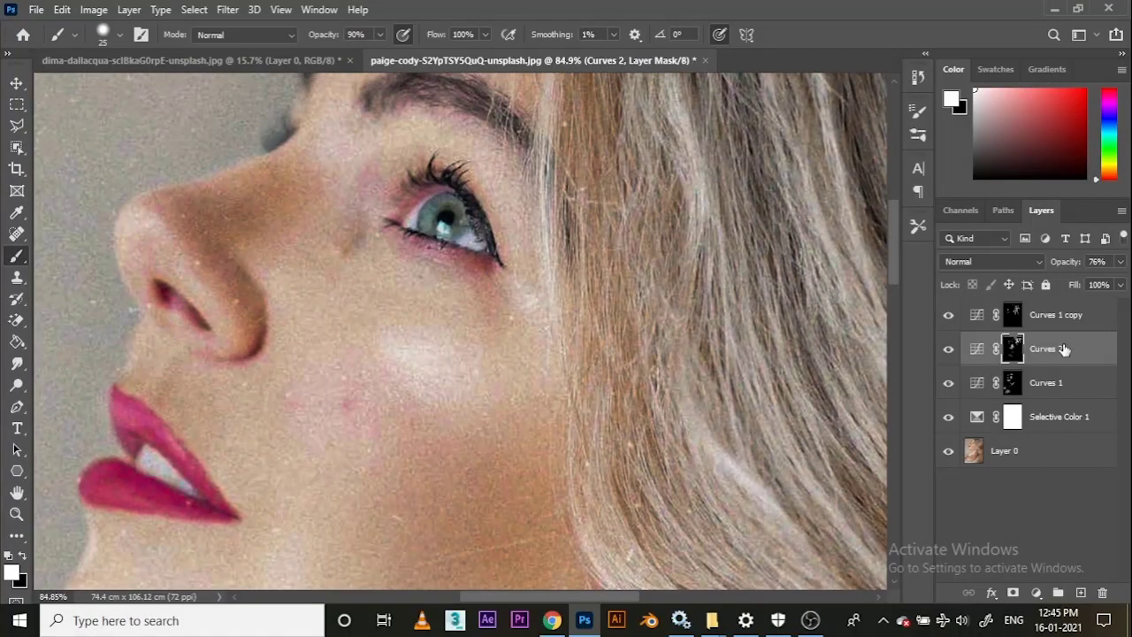
Add an empty layer above Curves 1 copy and set its blend mode to Overlay.
{"action": "left_click", "coordinate": [1061, 327]}
{"action": "left_click", "coordinate": [1081, 592]}
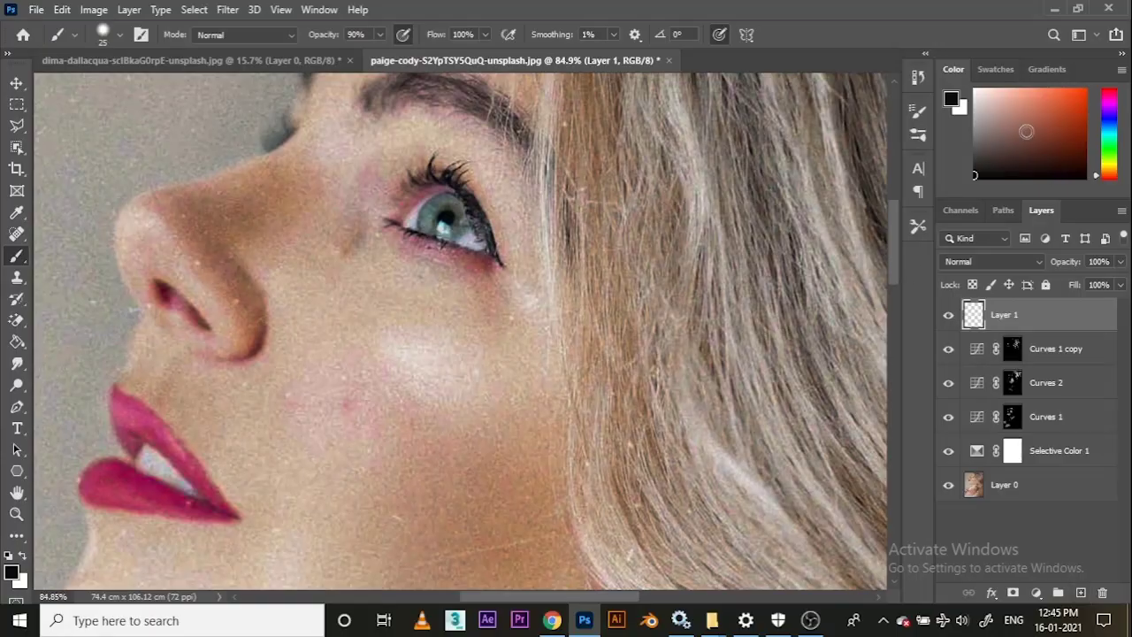
{"action": "scroll", "coordinate": [492, 292], "scroll_direction": "up", "scroll_amount": 1}
{"action": "left_click_drag", "start_coordinate": [968, 264], "coordinate": [575, 345]}
{"action": "left_click", "coordinate": [1022, 265]}
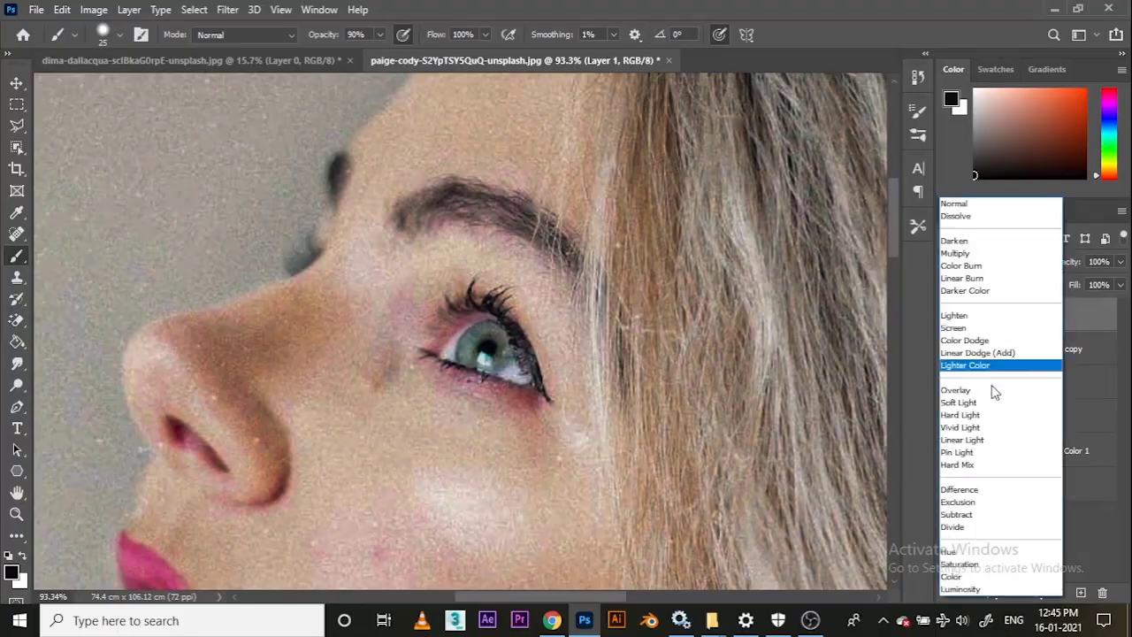
{"action": "left_click", "coordinate": [987, 387]}
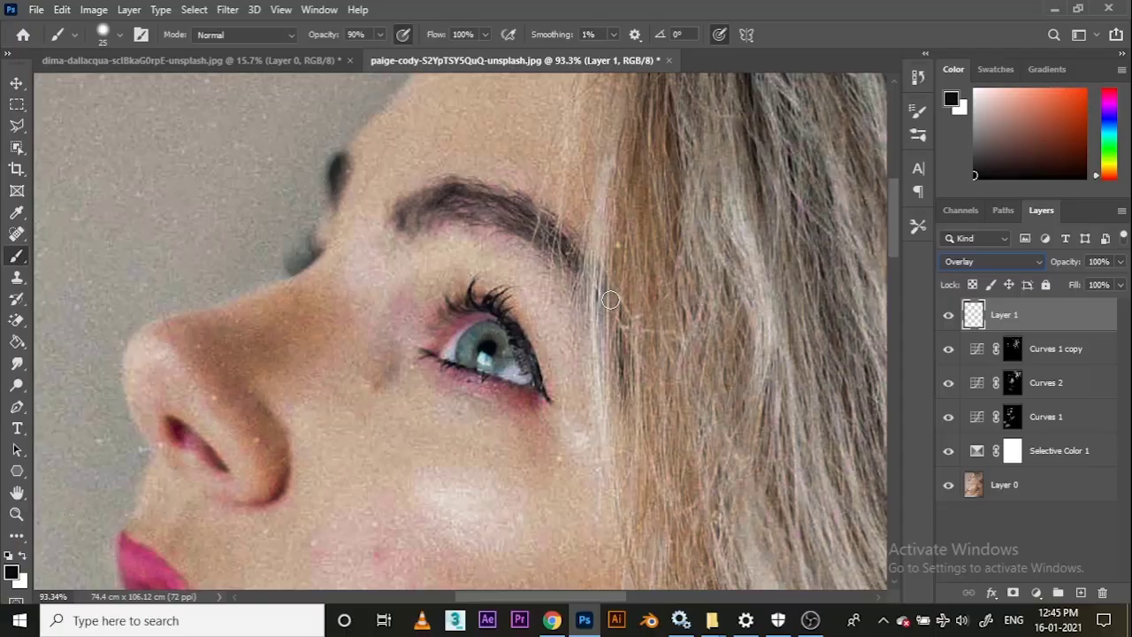
Choose a light blue foreground color and paint over the iris on the new layer in Normal mode with a soft 35 px brush.
{"action": "left_click", "coordinate": [1060, 90]}
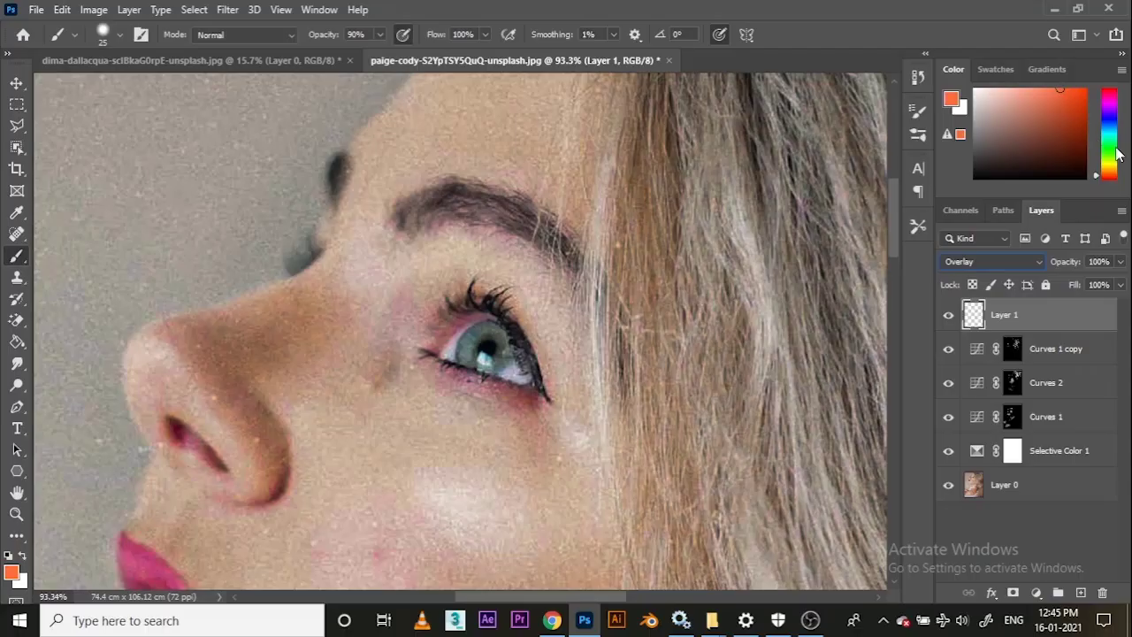
{"action": "left_click_drag", "start_coordinate": [1114, 155], "coordinate": [1115, 128]}
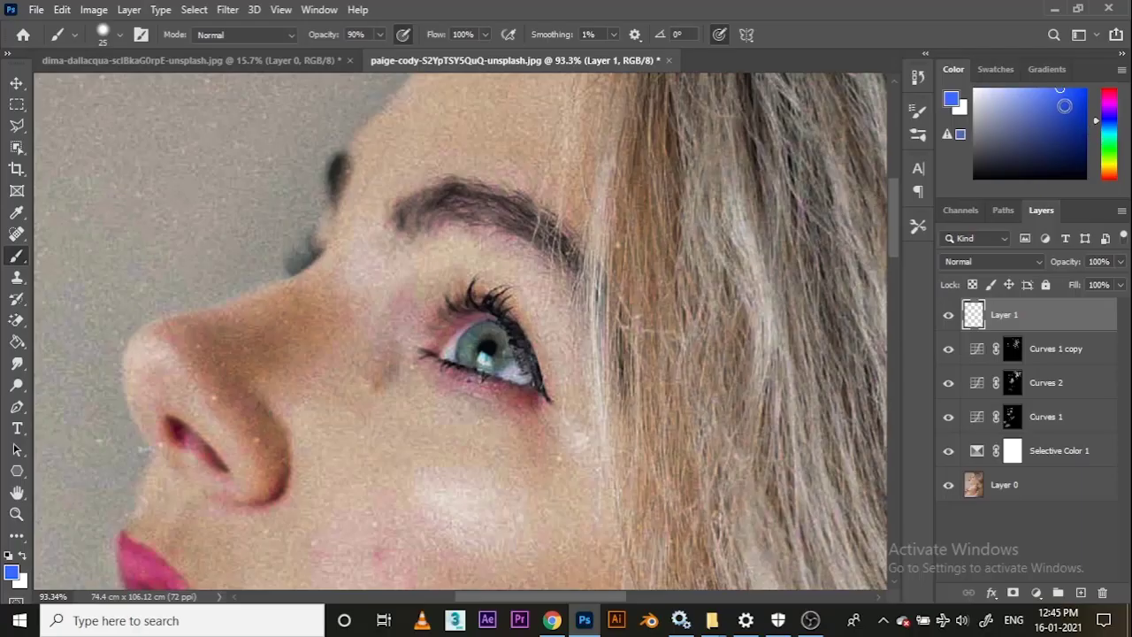
{"action": "left_click", "coordinate": [1014, 104]}
{"action": "left_click", "coordinate": [1093, 128]}
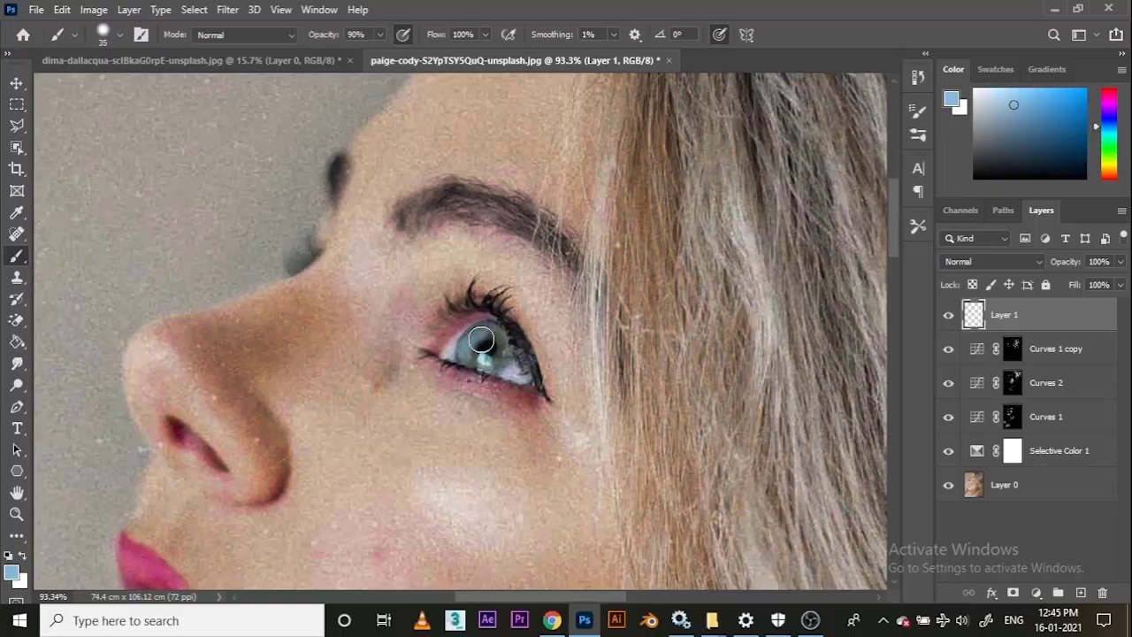
{"action": "key", "text": "bracketright"}
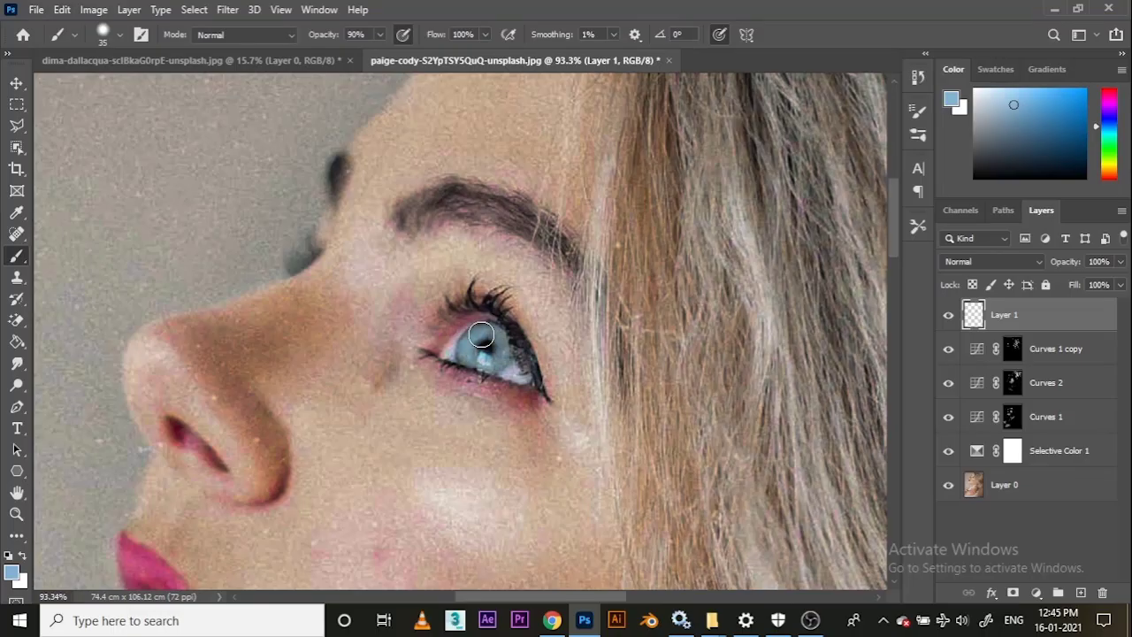
Erase the blue paint covering the pupil on Layer 1 with a soft 40 px Eraser.
{"action": "key", "text": "e"}
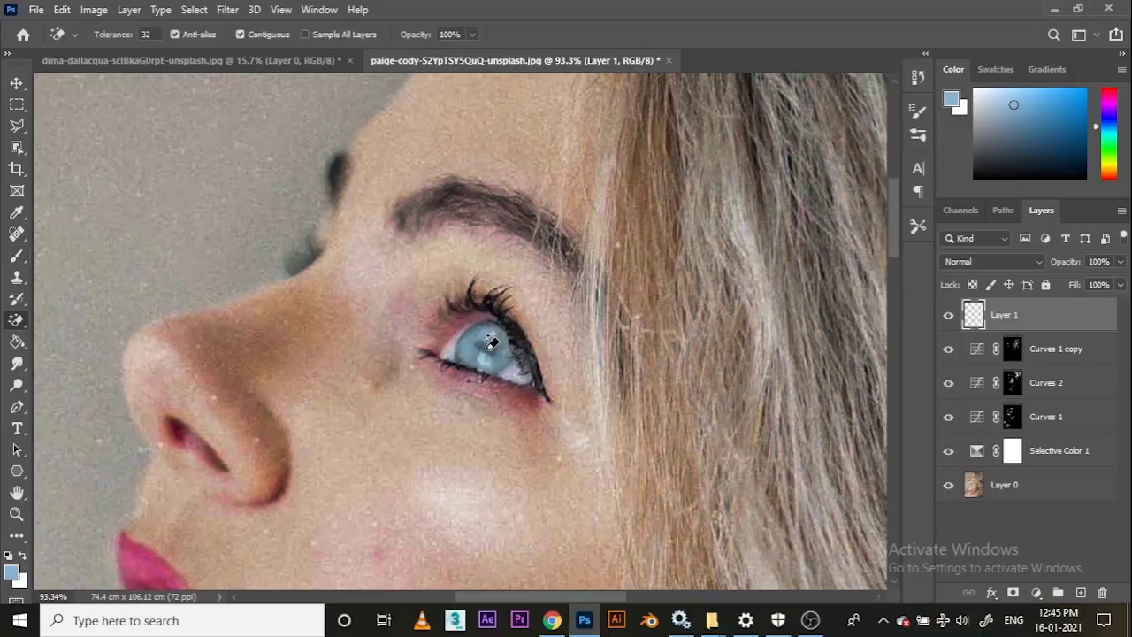
{"action": "key", "text": "shift+e"}
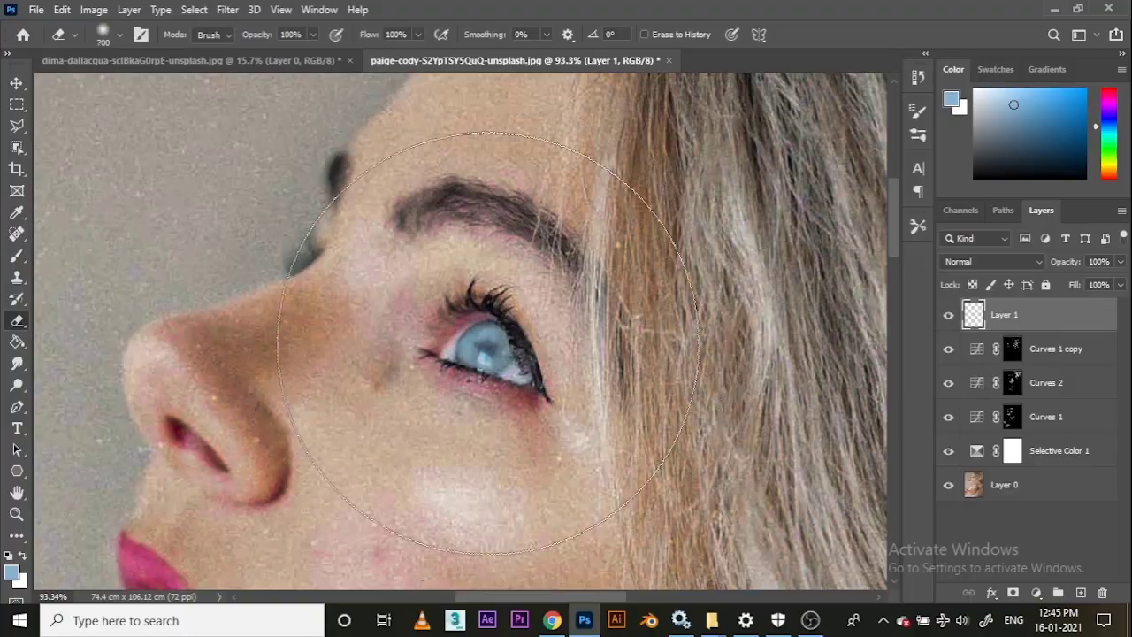
{"action": "key", "text": "bracketleft"}
{"action": "key", "text": "bracketleft"}
{"action": "key", "text": "bracketleft"}
{"action": "key", "text": "bracketleft"}
{"action": "key", "text": "bracketleft"}
{"action": "key", "text": "bracketleft"}
{"action": "key", "text": "bracketleft"}
{"action": "key", "text": "bracketleft"}
{"action": "key", "text": "bracketleft"}
{"action": "key", "text": "bracketleft"}
{"action": "key", "text": "bracketleft"}
{"action": "key", "text": "bracketleft"}
{"action": "left_click_drag", "start_coordinate": [485, 348], "coordinate": [485, 342]}
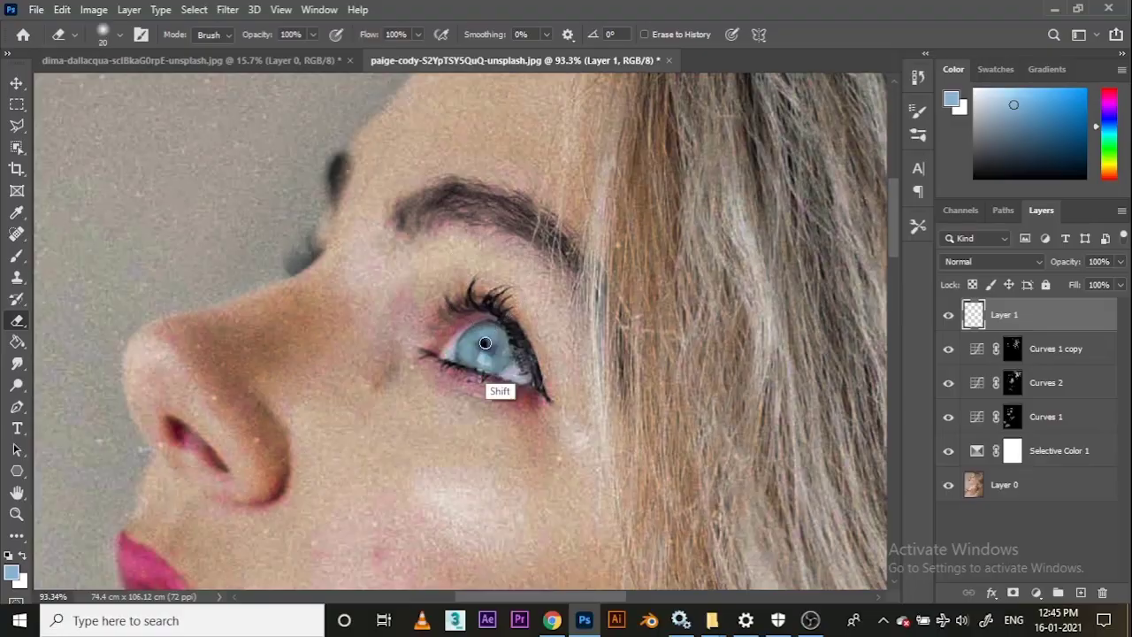
{"action": "key", "text": "ctrl+z"}
{"action": "key", "text": "bracketright"}
{"action": "left_click", "coordinate": [486, 340]}
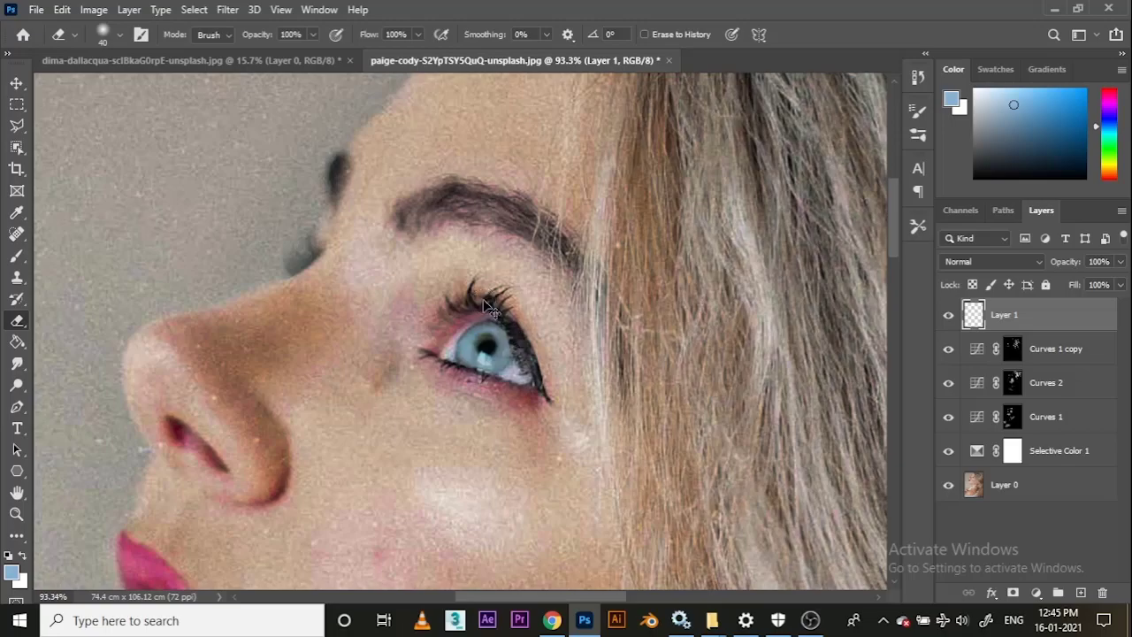
Start a Hue/Saturation adjustment on the iris paint with Hue +28 and Saturation +62, and check the eye color against the whole portrait.
{"action": "key", "text": "ctrl+u"}
{"action": "left_click_drag", "start_coordinate": [817, 174], "coordinate": [840, 176]}
{"action": "left_click_drag", "start_coordinate": [828, 216], "coordinate": [868, 217]}
{"action": "left_click_drag", "start_coordinate": [451, 394], "coordinate": [393, 342]}
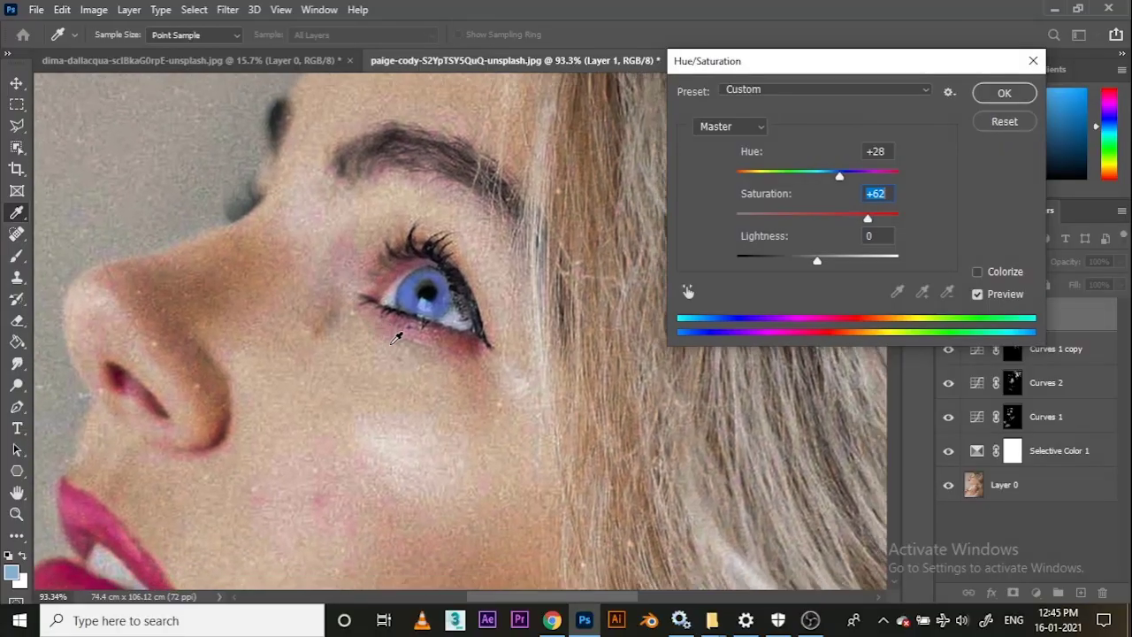
{"action": "key", "text": "ctrl+minus"}
{"action": "key", "text": "ctrl+minus"}
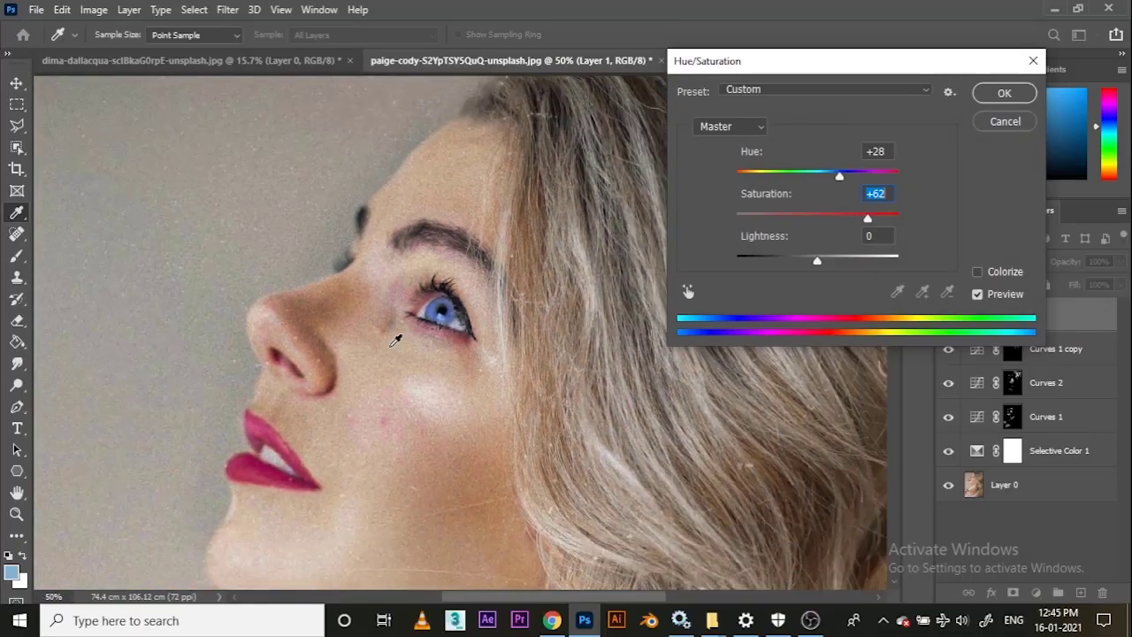
{"action": "key", "text": "ctrl+minus"}
{"action": "key", "text": "ctrl+minus"}
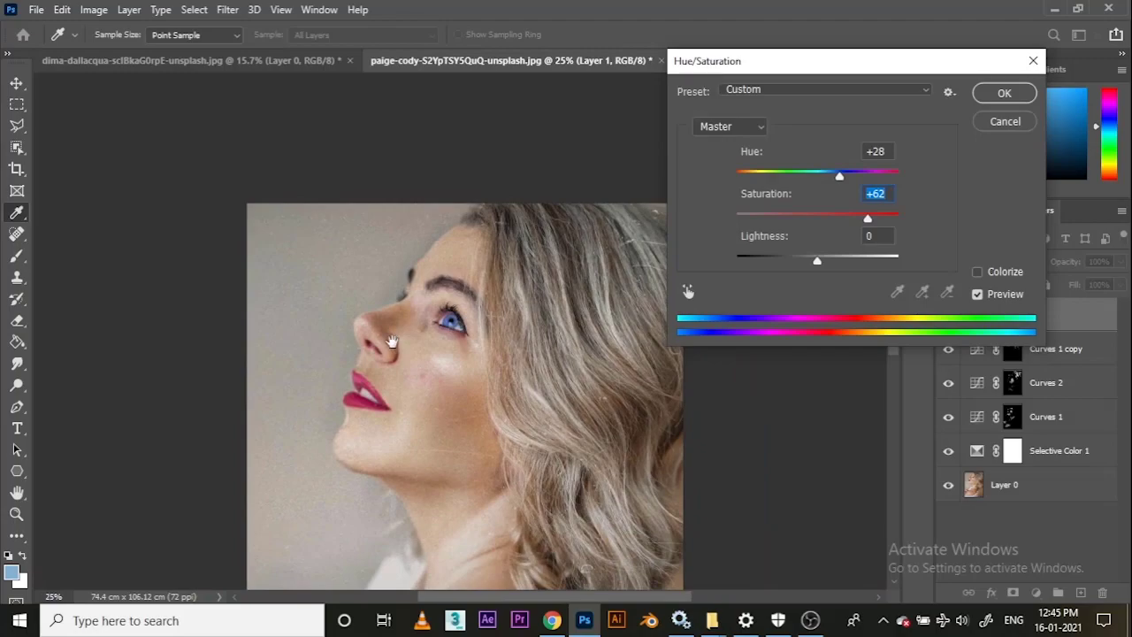
{"action": "left_click_drag", "start_coordinate": [392, 342], "coordinate": [344, 282]}
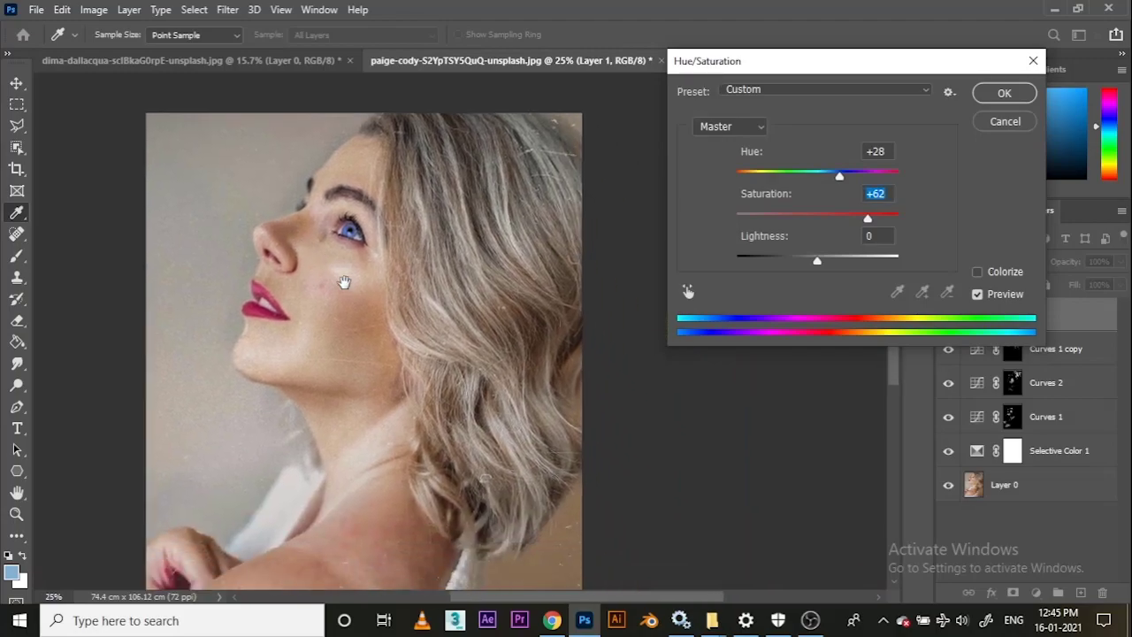
Try hue values of +12, +82, +65 and +72 on the iris paint, with saturation at +64.
{"action": "left_click", "coordinate": [800, 178]}
{"action": "left_click_drag", "start_coordinate": [800, 177], "coordinate": [828, 177]}
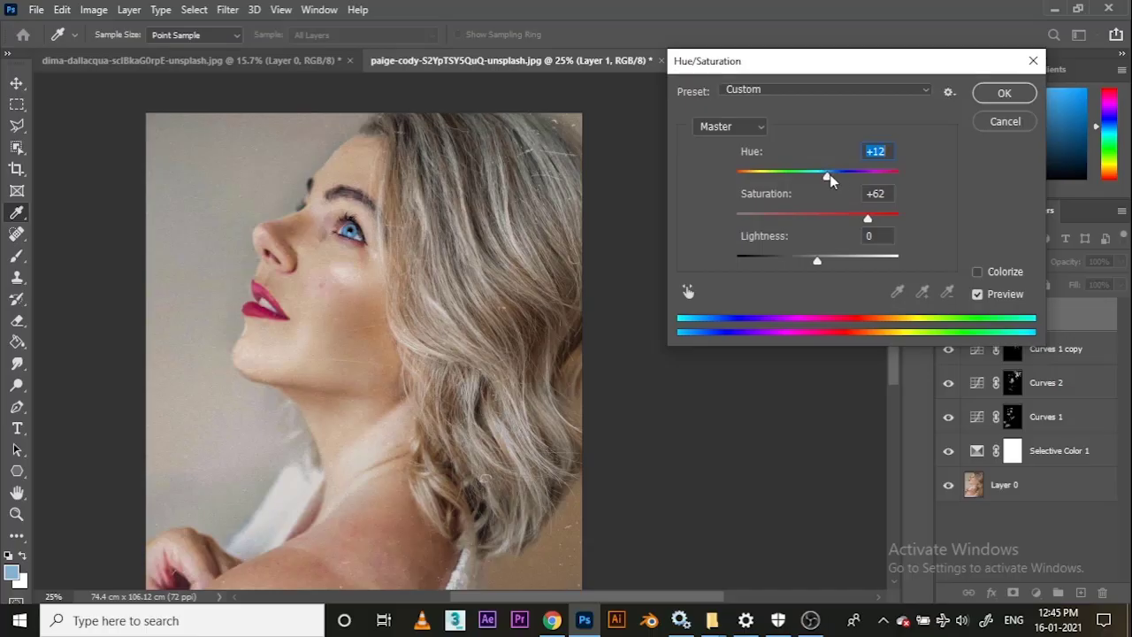
{"action": "left_click_drag", "start_coordinate": [828, 177], "coordinate": [868, 178]}
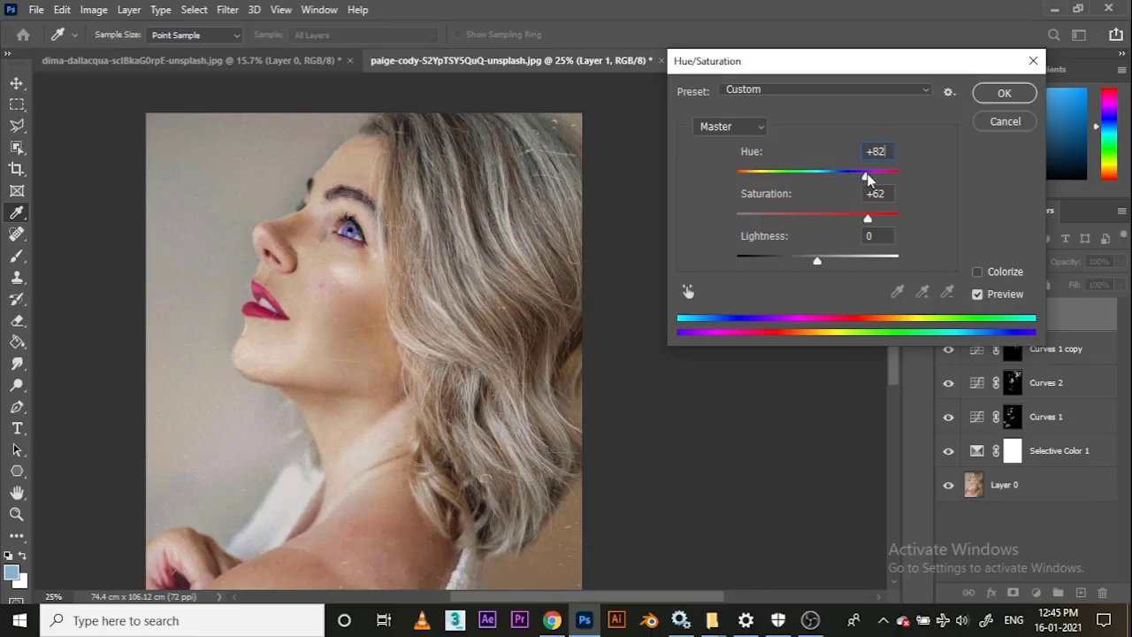
{"action": "left_click", "coordinate": [874, 217]}
{"action": "mouse_move", "coordinate": [866, 177]}
{"action": "left_mouse_down"}
{"action": "mouse_move", "coordinate": [889, 183]}
{"action": "mouse_move", "coordinate": [859, 179]}
{"action": "left_mouse_up"}
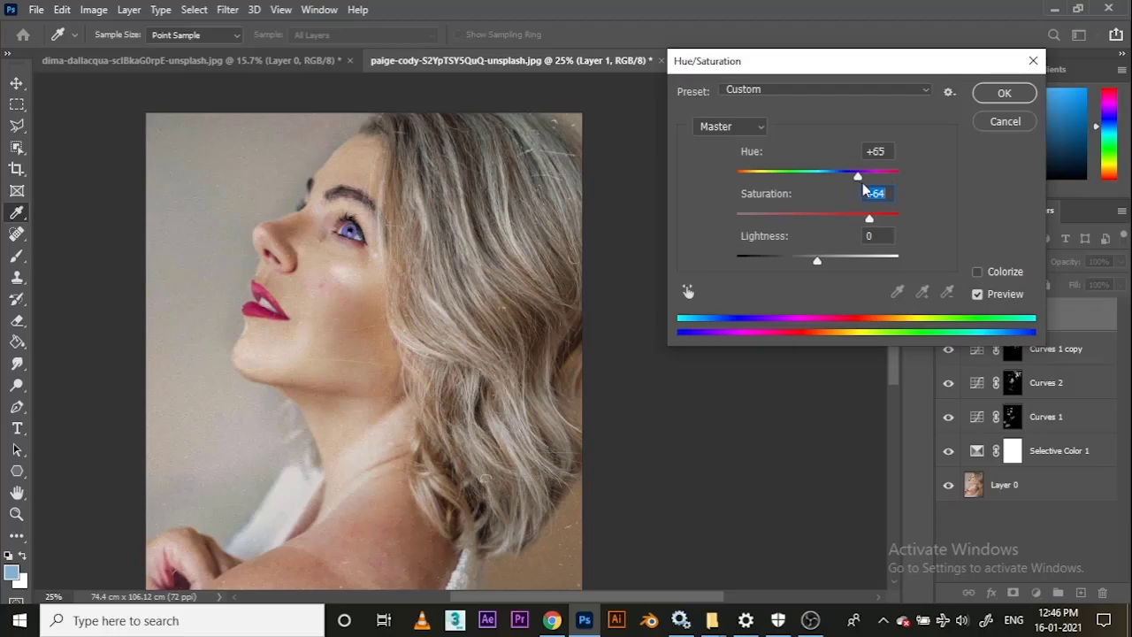
{"action": "left_click_drag", "start_coordinate": [863, 182], "coordinate": [863, 182]}
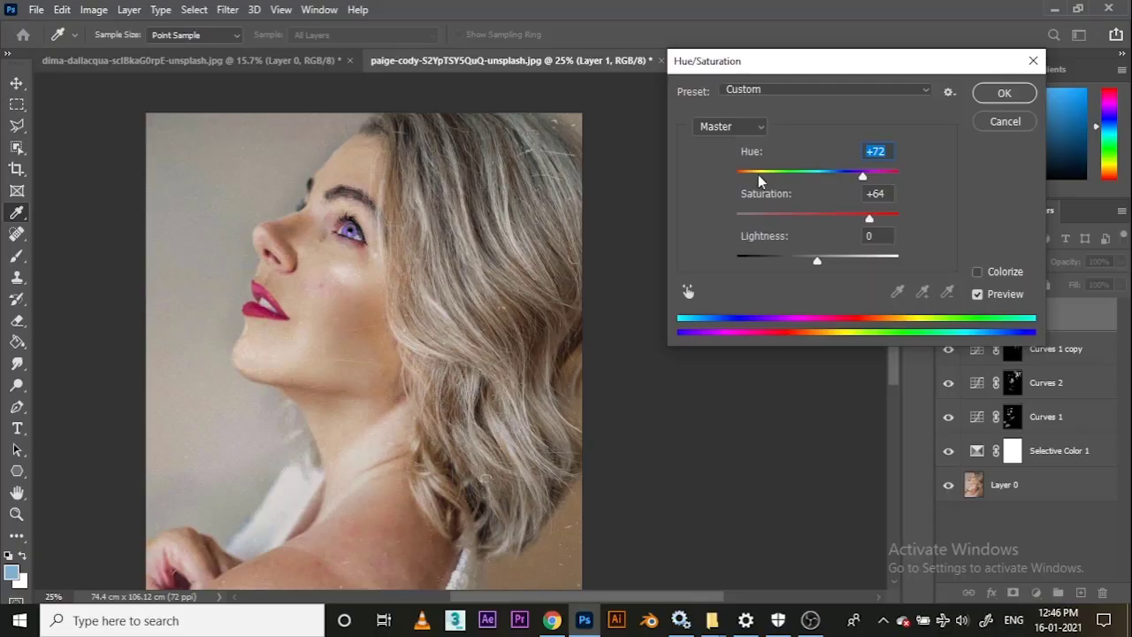
Set the iris paint's hue to +44, reduce its saturation, and apply the Hue/Saturation adjustment.
{"action": "left_click_drag", "start_coordinate": [759, 180], "coordinate": [854, 177]}
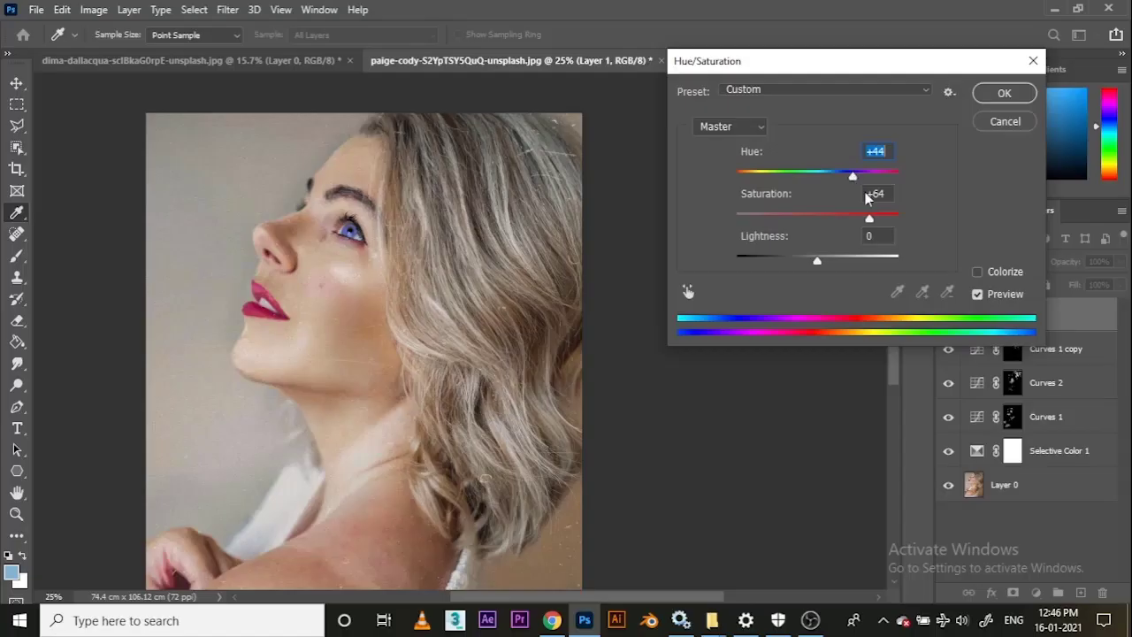
{"action": "left_click", "coordinate": [849, 217]}
{"action": "left_click", "coordinate": [1005, 93]}
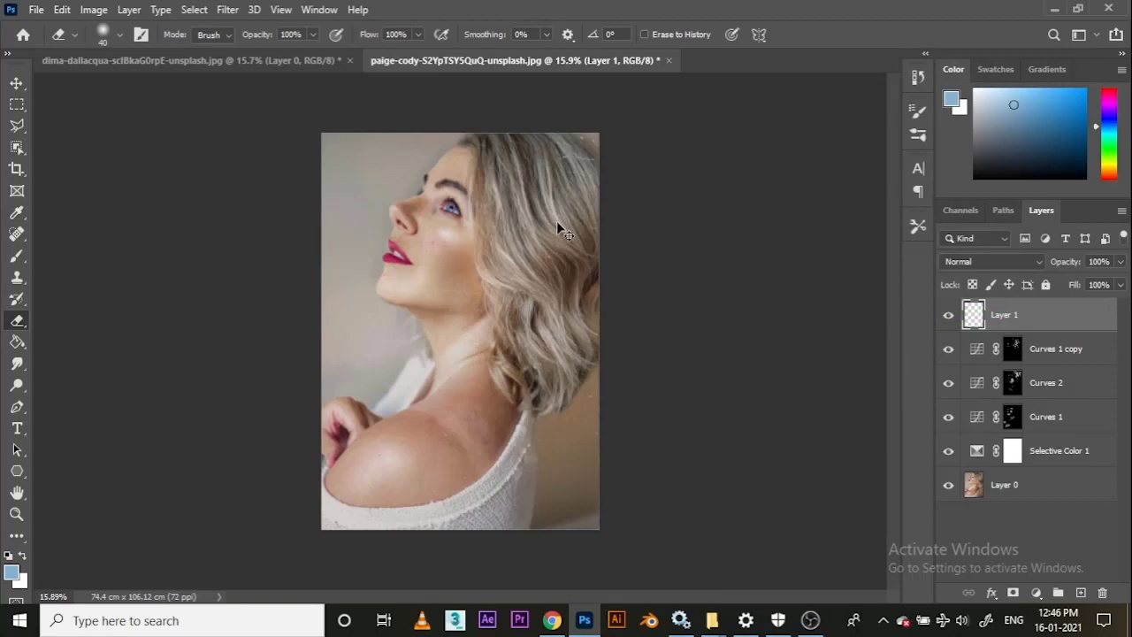
Examine the recolored eye and face, then stamp all visible layers into a new merged layer on top.
{"action": "scroll", "coordinate": [556, 220], "scroll_direction": "up", "scroll_amount": 2}
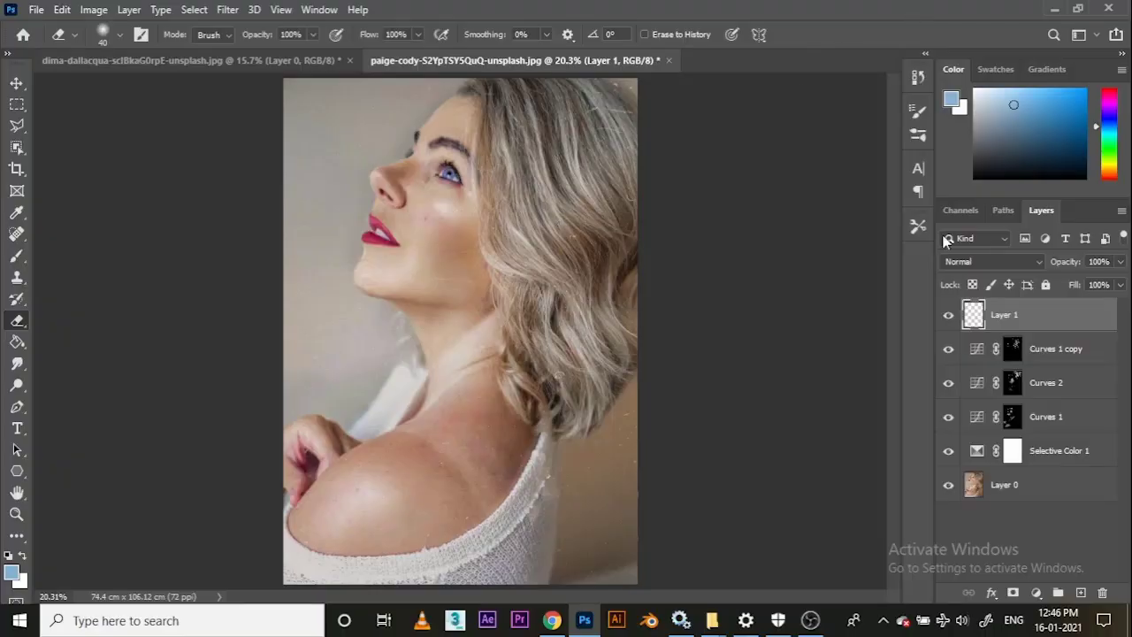
{"action": "scroll", "coordinate": [415, 296], "scroll_direction": "up", "scroll_amount": 3}
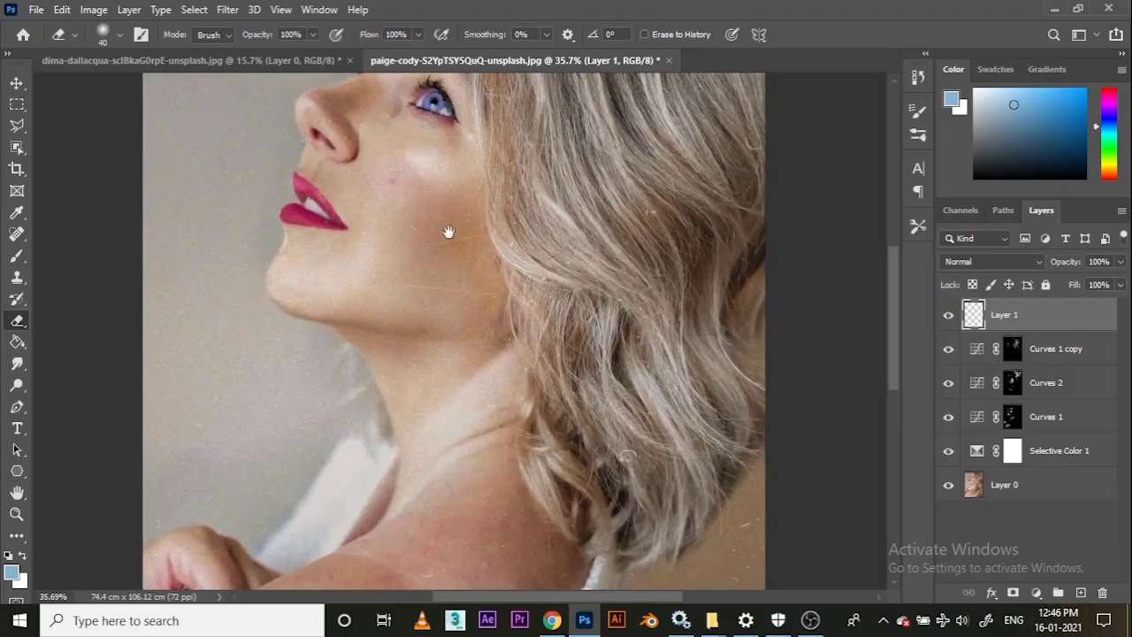
{"action": "scroll", "coordinate": [422, 301], "scroll_direction": "up", "scroll_amount": 3}
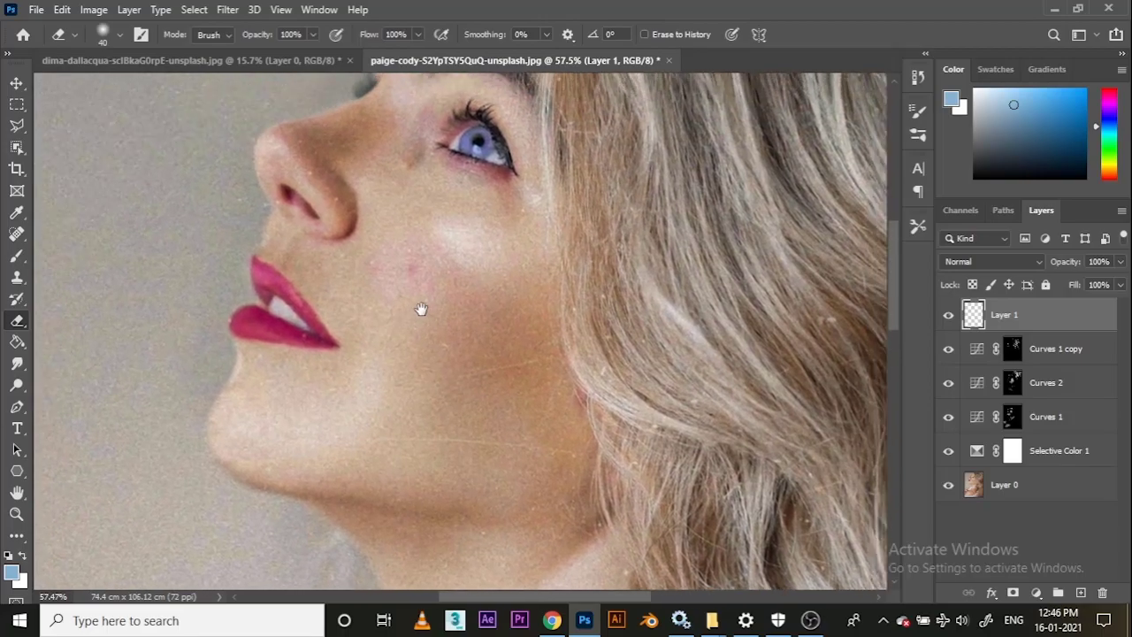
{"action": "scroll", "coordinate": [423, 306], "scroll_direction": "down", "scroll_amount": 4}
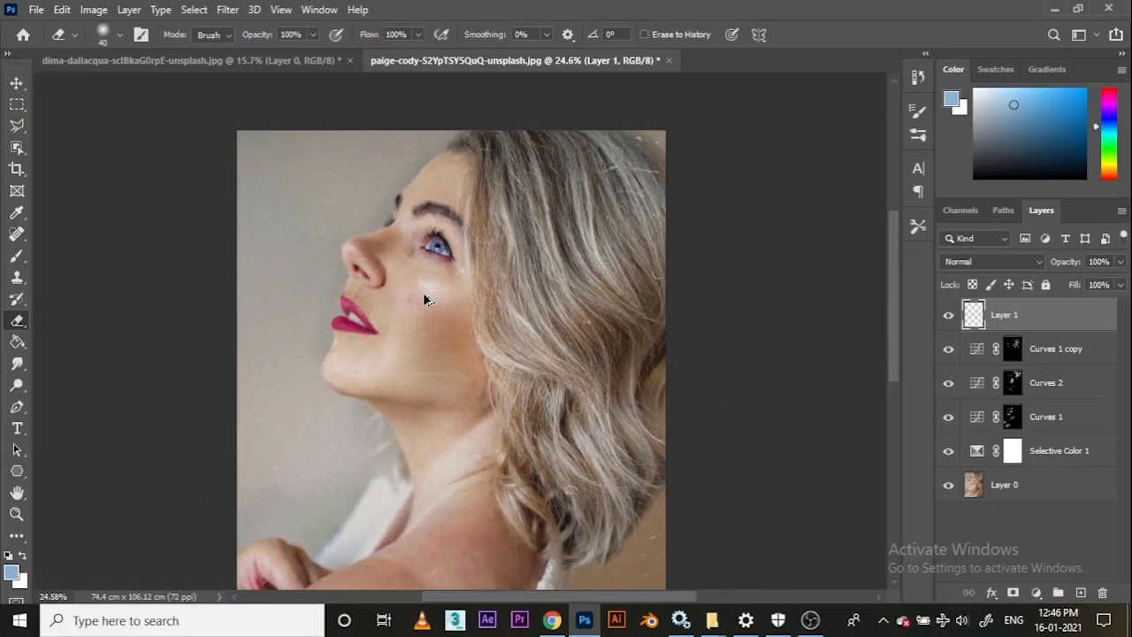
{"action": "scroll", "coordinate": [424, 299], "scroll_direction": "down", "scroll_amount": 1}
{"action": "key", "text": "ctrl+shift+alt+e"}
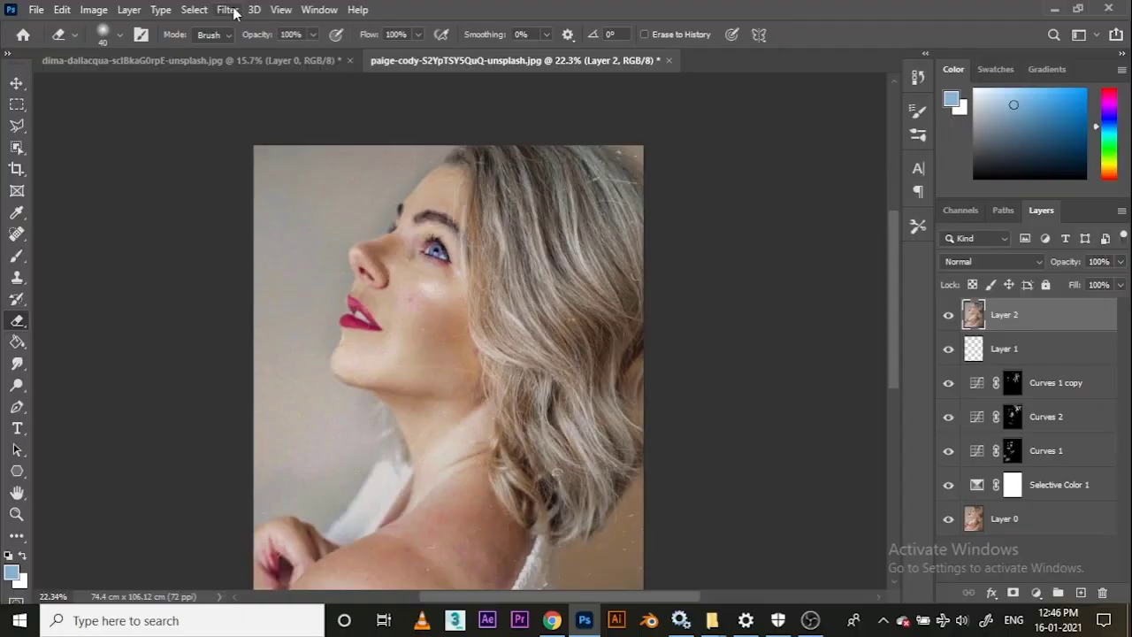
{"action": "left_click", "coordinate": [232, 11]}
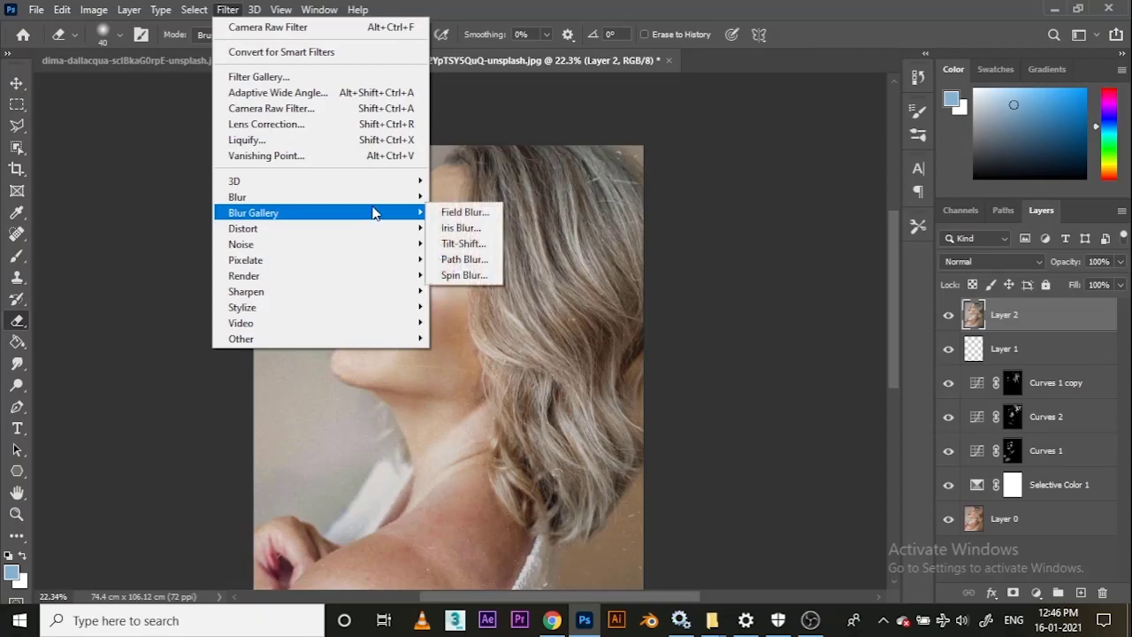
{"action": "mouse_move", "coordinate": [398, 217]}
{"action": "left_click", "coordinate": [487, 213]}
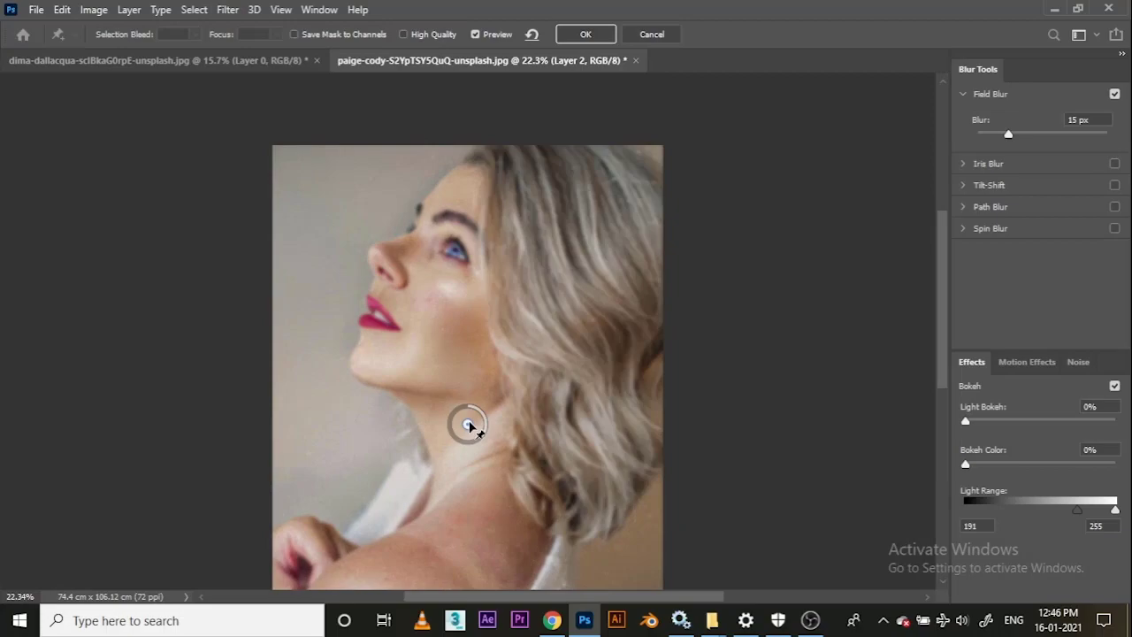
{"action": "left_click_drag", "start_coordinate": [469, 424], "coordinate": [414, 297]}
{"action": "left_click", "coordinate": [652, 35]}
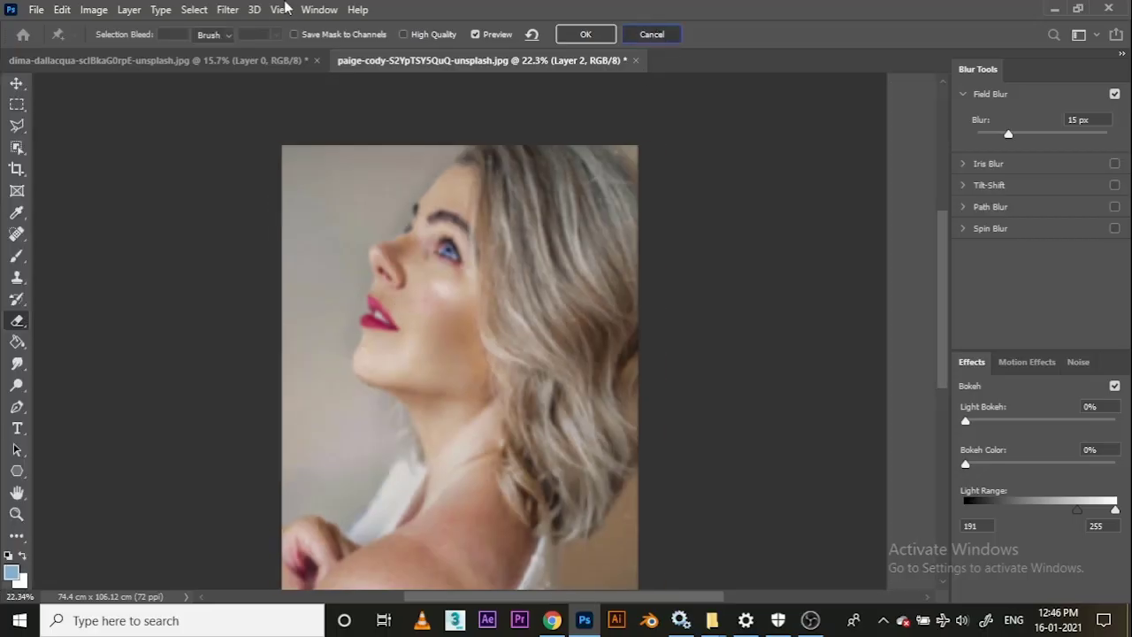
Start an Iris Blur on the merged layer and fit its tilted, widened ellipse around the face and upper hair.
{"action": "left_click", "coordinate": [228, 10]}
{"action": "mouse_move", "coordinate": [362, 212]}
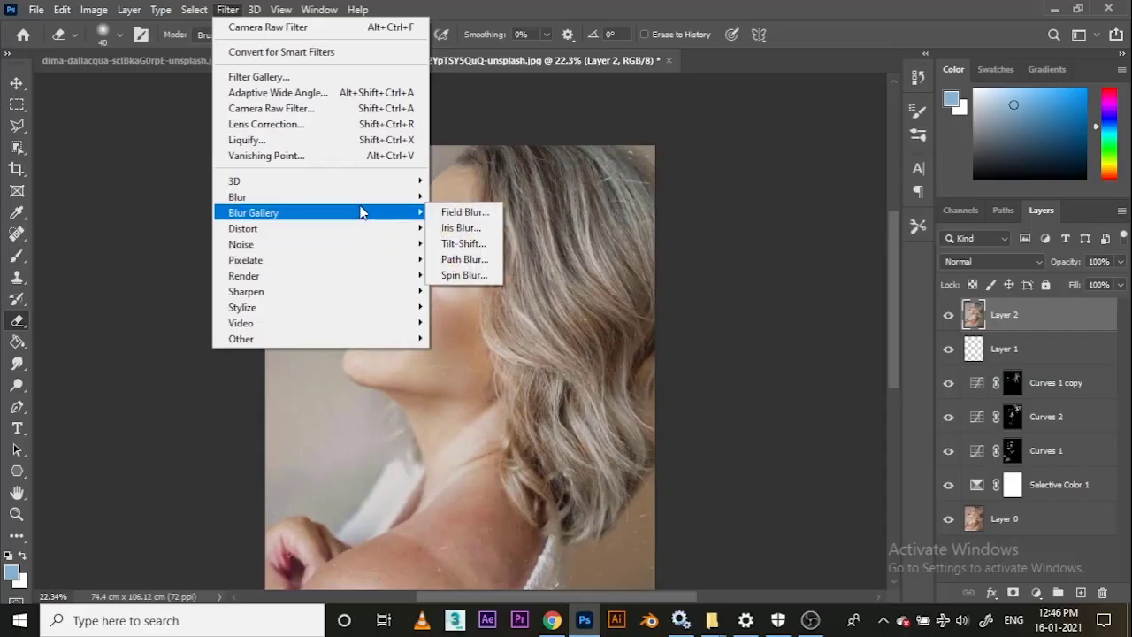
{"action": "left_click", "coordinate": [461, 229]}
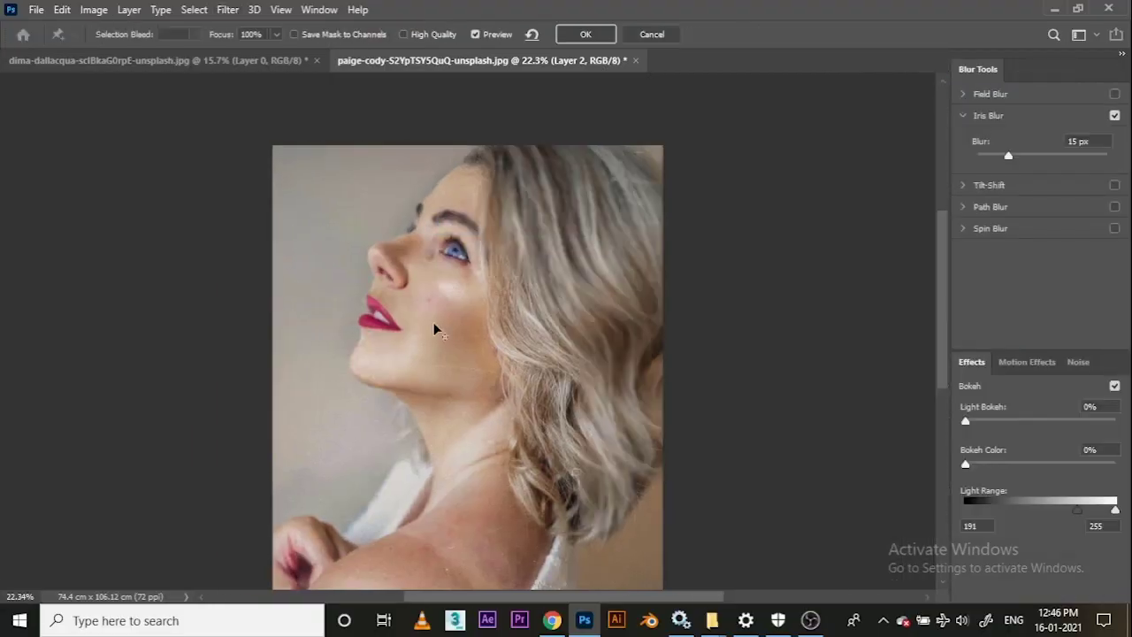
{"action": "left_click_drag", "start_coordinate": [468, 426], "coordinate": [430, 290]}
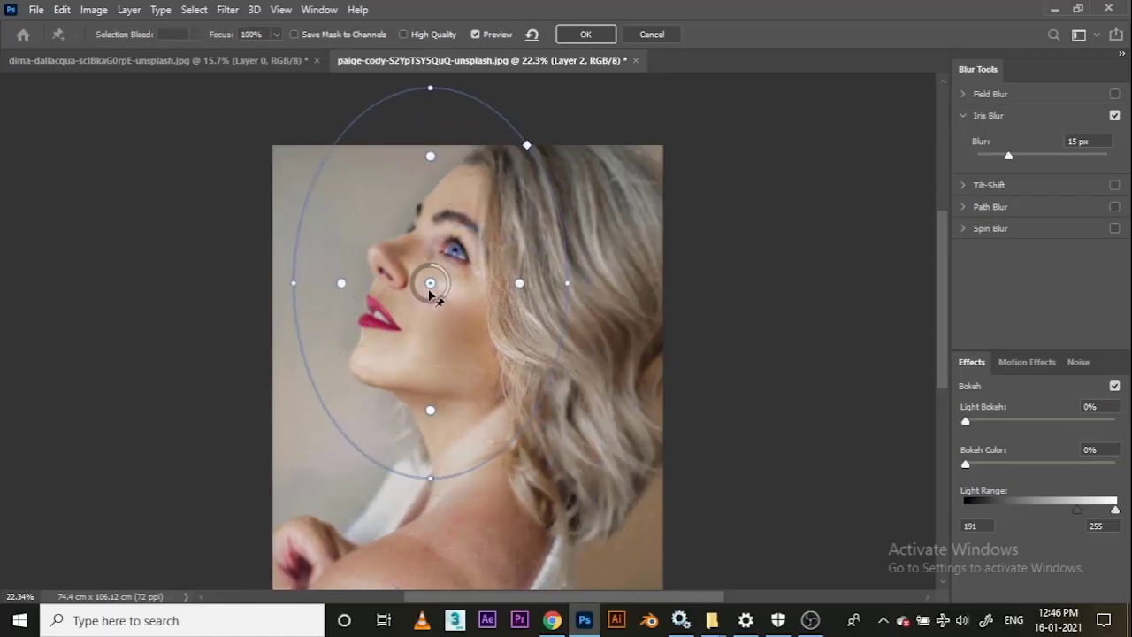
{"action": "left_click_drag", "start_coordinate": [518, 290], "coordinate": [563, 294]}
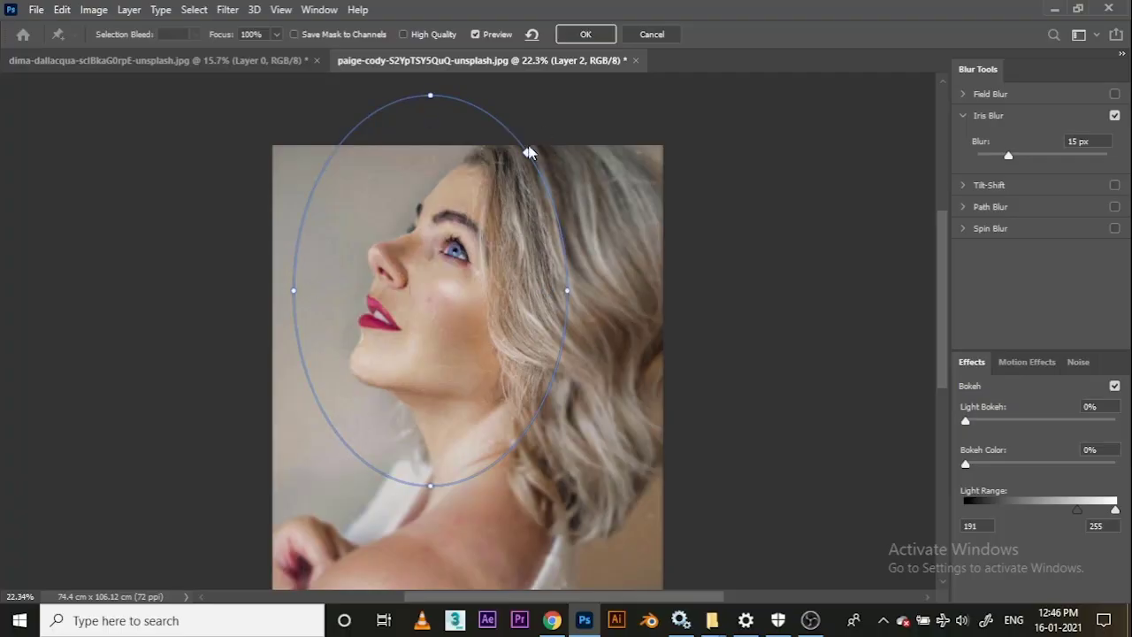
{"action": "left_click_drag", "start_coordinate": [531, 156], "coordinate": [515, 193]}
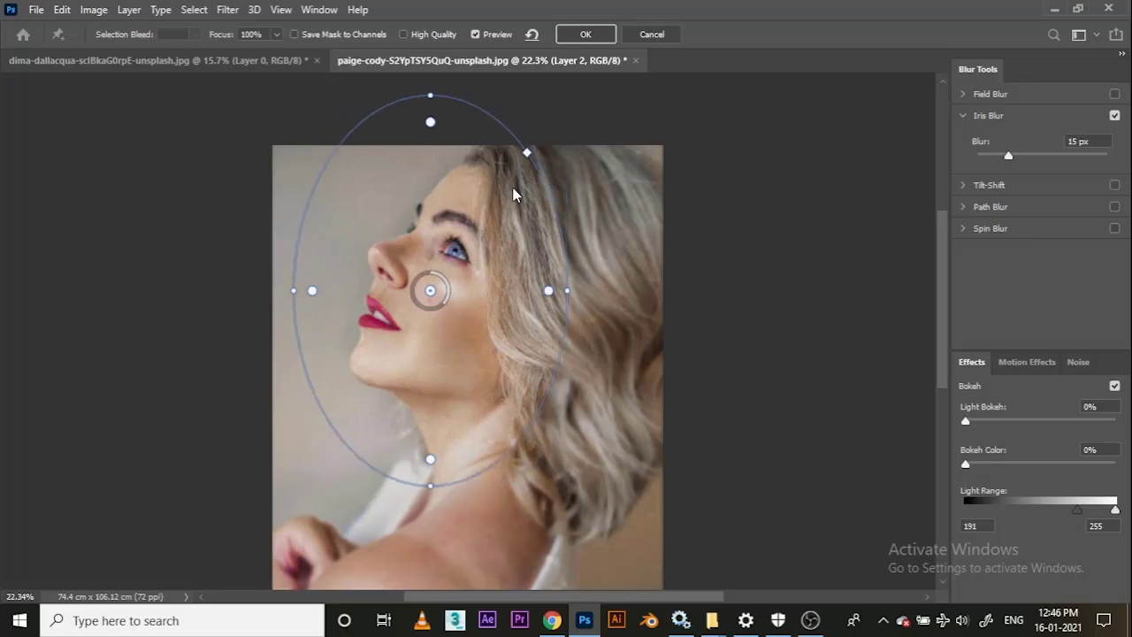
{"action": "left_click_drag", "start_coordinate": [429, 94], "coordinate": [614, 240]}
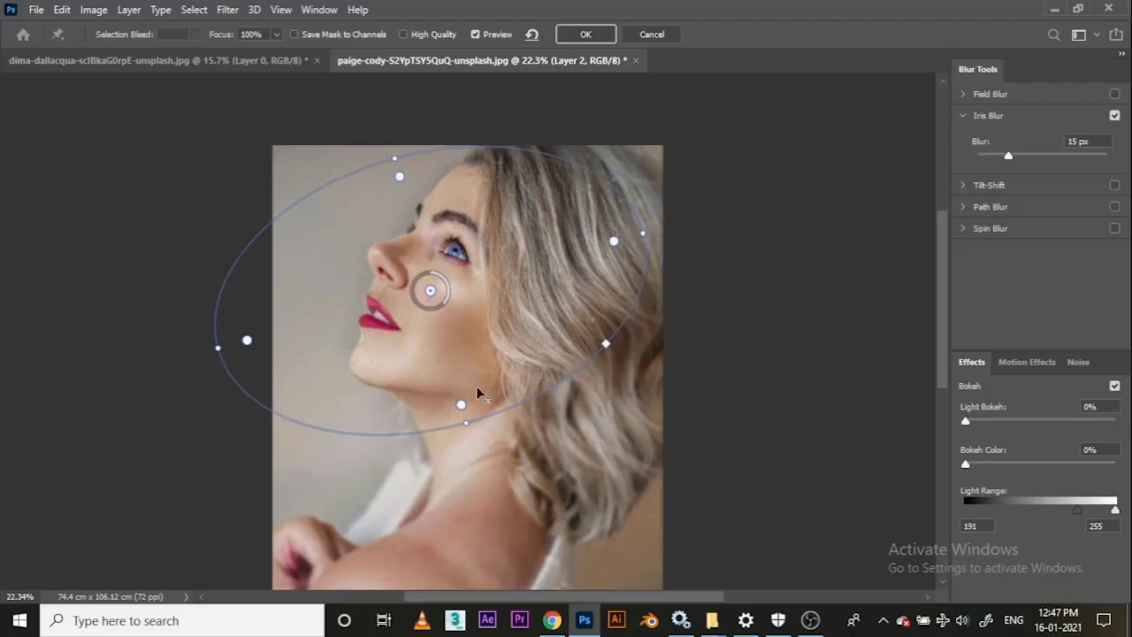
{"action": "left_click_drag", "start_coordinate": [470, 421], "coordinate": [484, 457]}
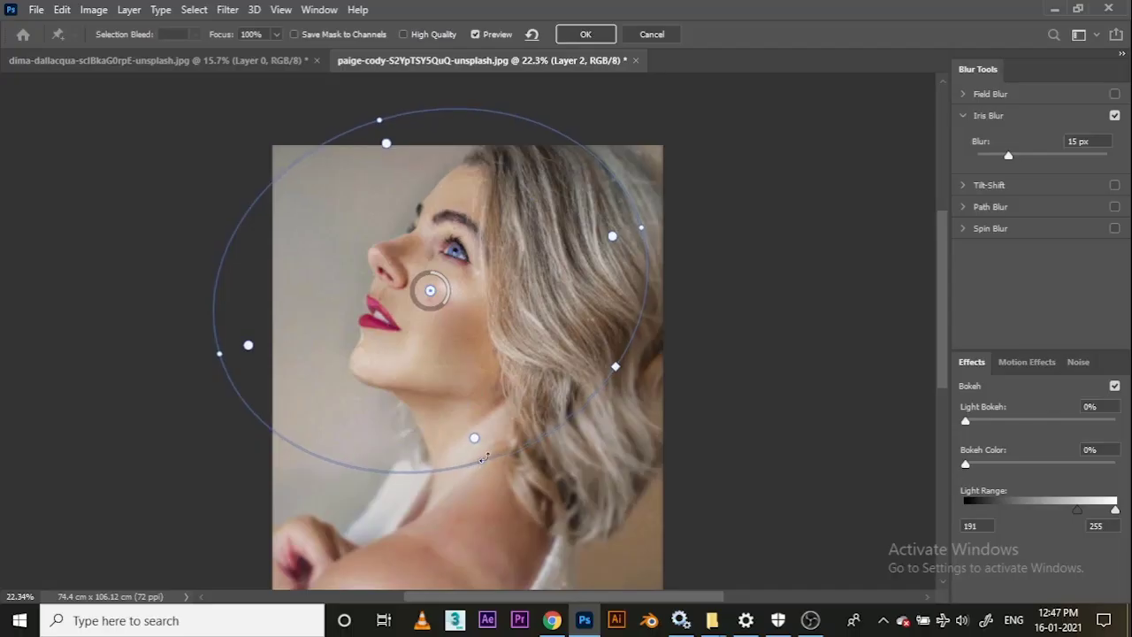
{"action": "left_click_drag", "start_coordinate": [434, 298], "coordinate": [443, 311]}
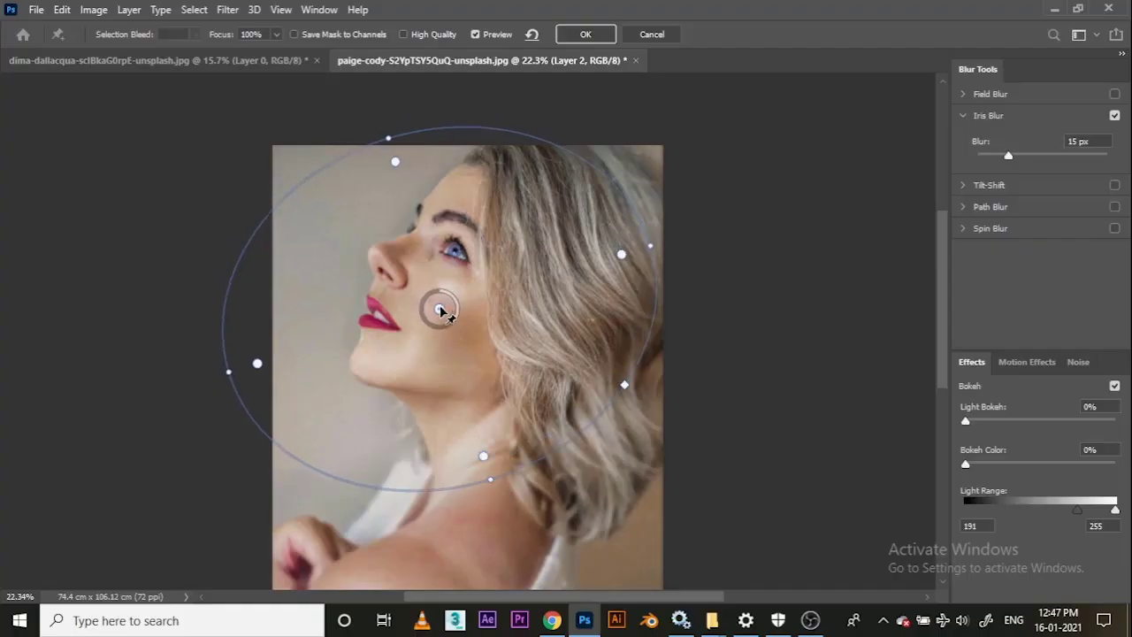
Set the iris blur to 32 px and enlarge its ellipse to take in the hair, neck and shoulder.
{"action": "scroll", "coordinate": [538, 413], "scroll_direction": "down", "scroll_amount": 2}
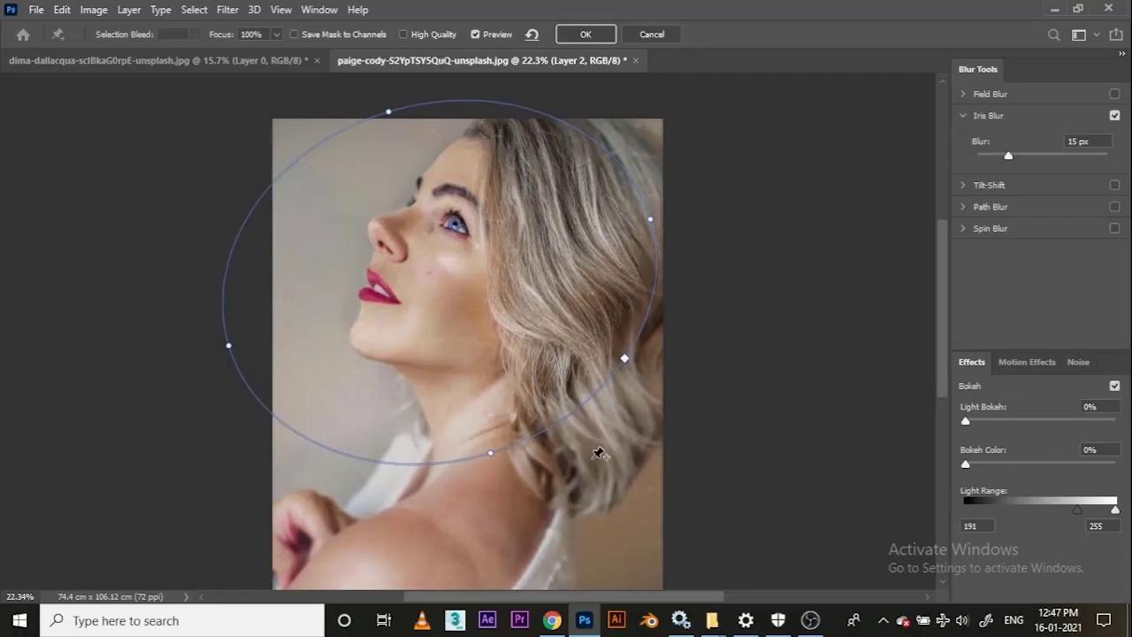
{"action": "scroll", "coordinate": [558, 433], "scroll_direction": "down", "scroll_amount": 1}
{"action": "key", "text": "XF86AudioLowerVolume"}
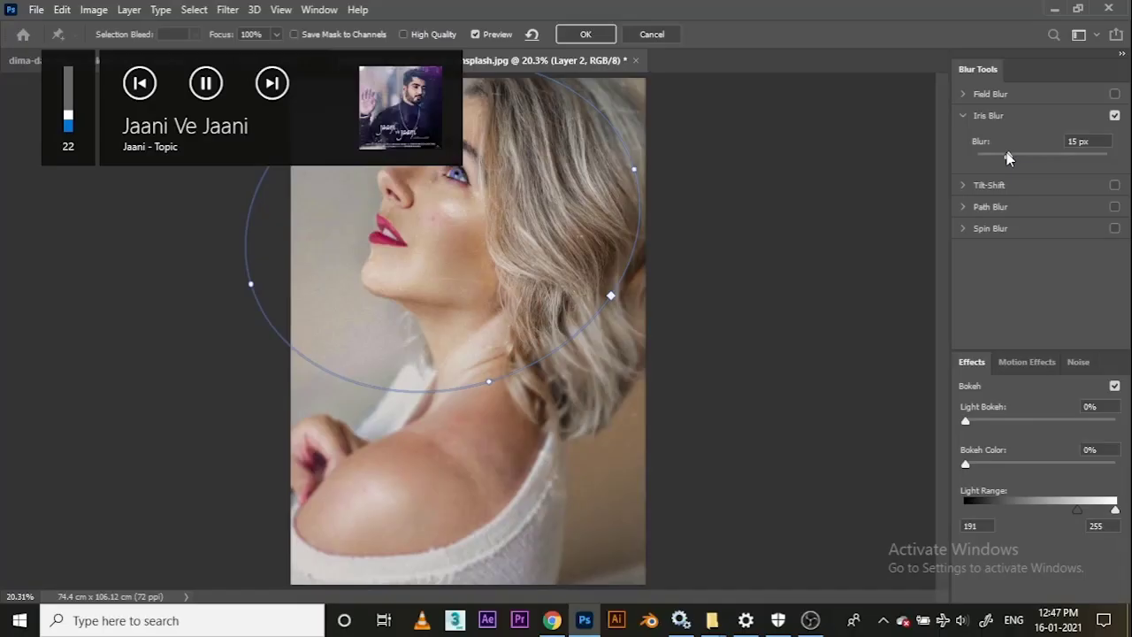
{"action": "left_click_drag", "start_coordinate": [1009, 156], "coordinate": [1028, 155]}
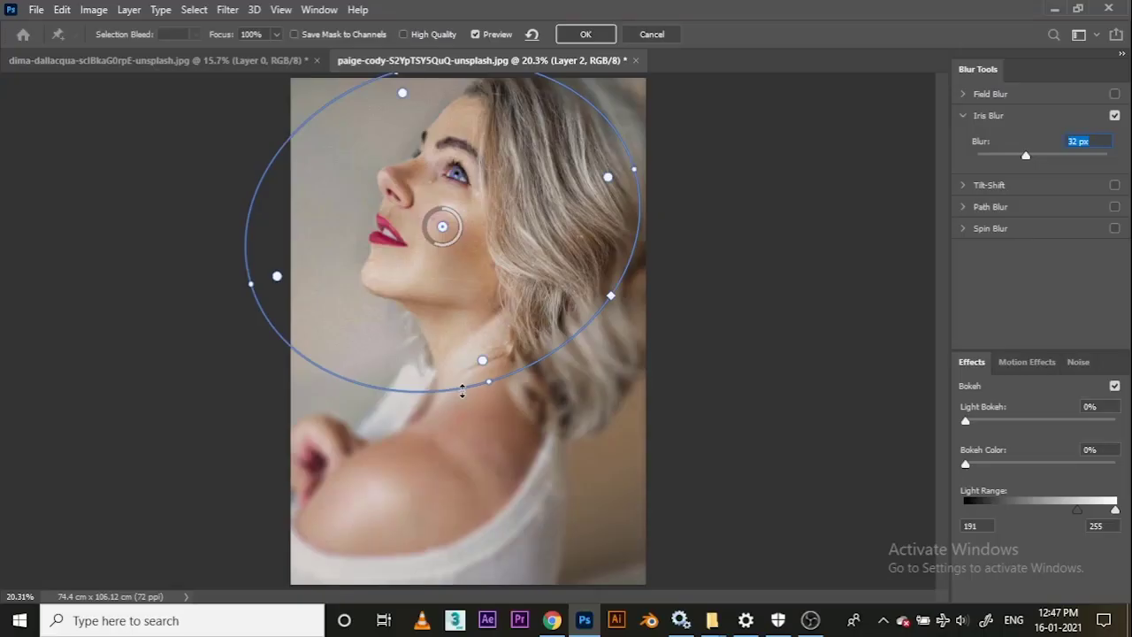
{"action": "left_click_drag", "start_coordinate": [488, 387], "coordinate": [499, 434]}
{"action": "left_click_drag", "start_coordinate": [643, 343], "coordinate": [659, 344]}
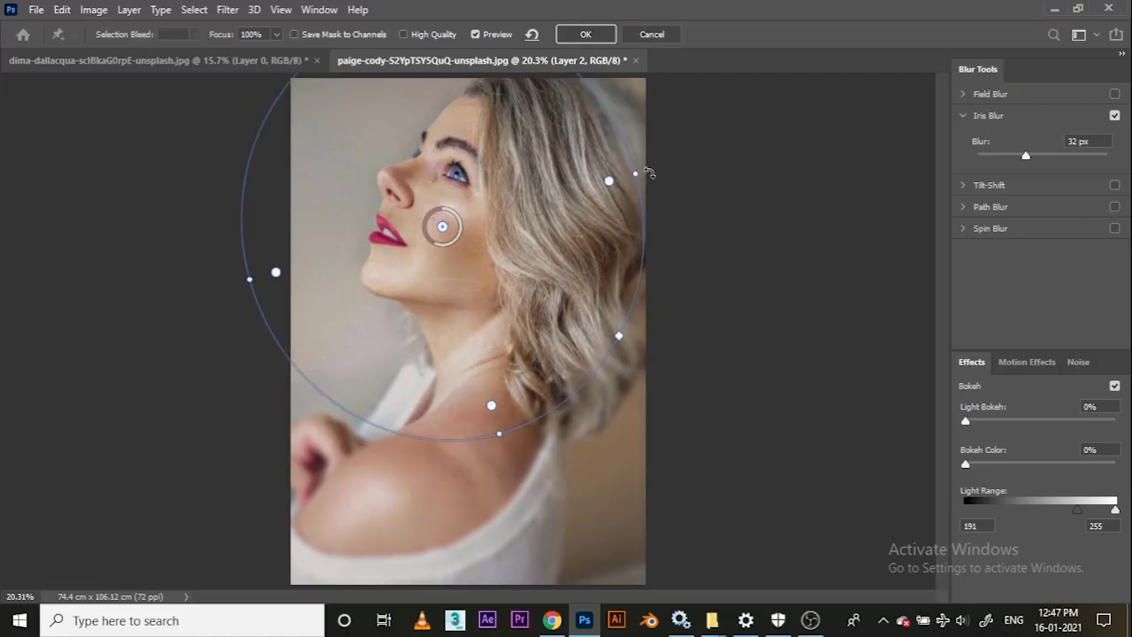
{"action": "left_click_drag", "start_coordinate": [650, 173], "coordinate": [584, 209]}
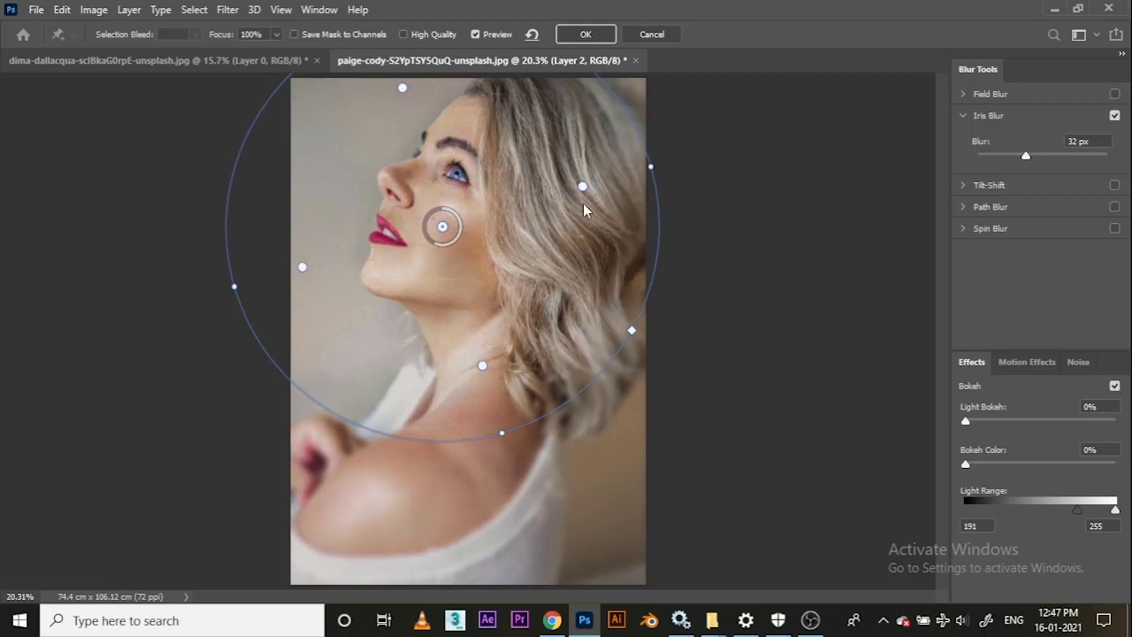
{"action": "left_click_drag", "start_coordinate": [442, 227], "coordinate": [426, 216]}
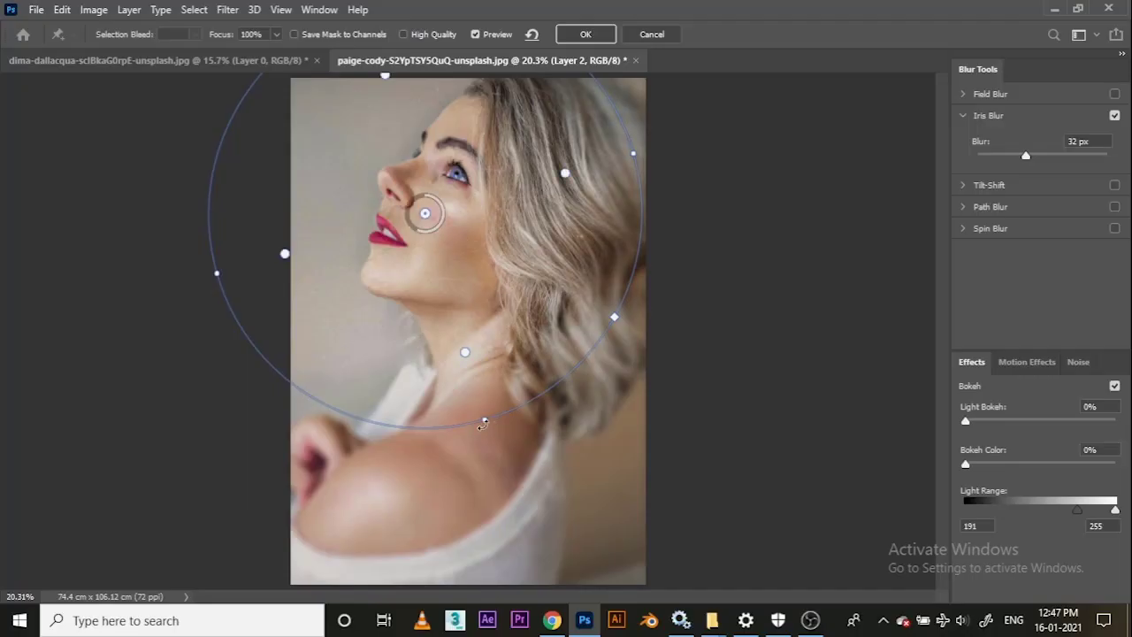
{"action": "left_click_drag", "start_coordinate": [483, 424], "coordinate": [512, 518]}
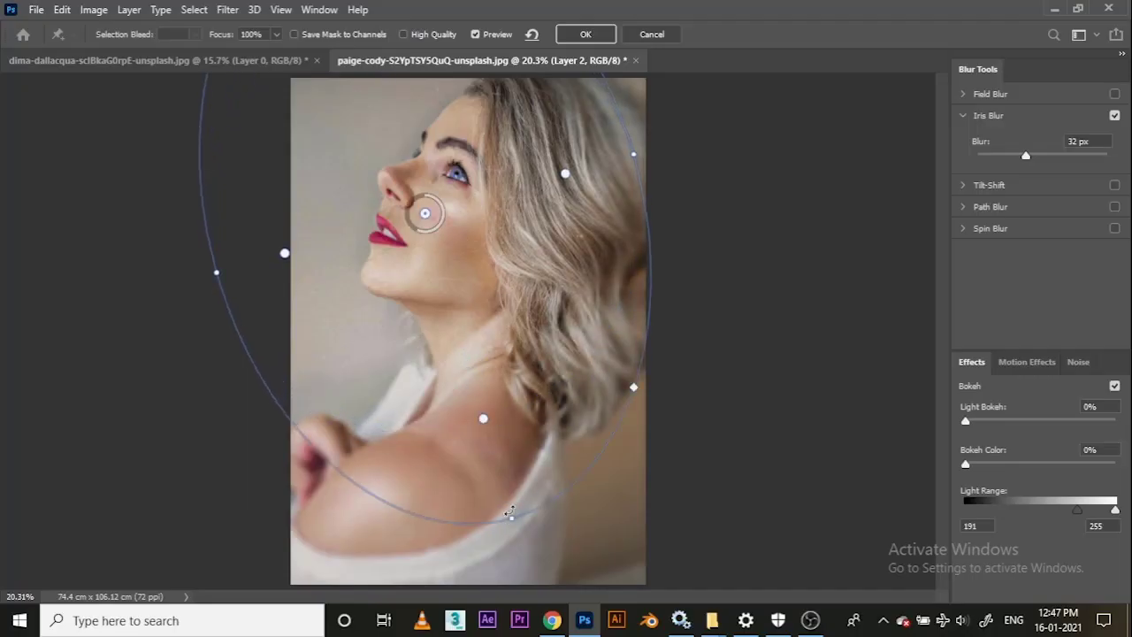
{"action": "left_click_drag", "start_coordinate": [426, 215], "coordinate": [440, 223]}
Set Light Bokeh to 25% and Bokeh Color to 12%, and apply the Iris Blur.
{"action": "scroll", "coordinate": [466, 236], "scroll_direction": "down", "scroll_amount": 1}
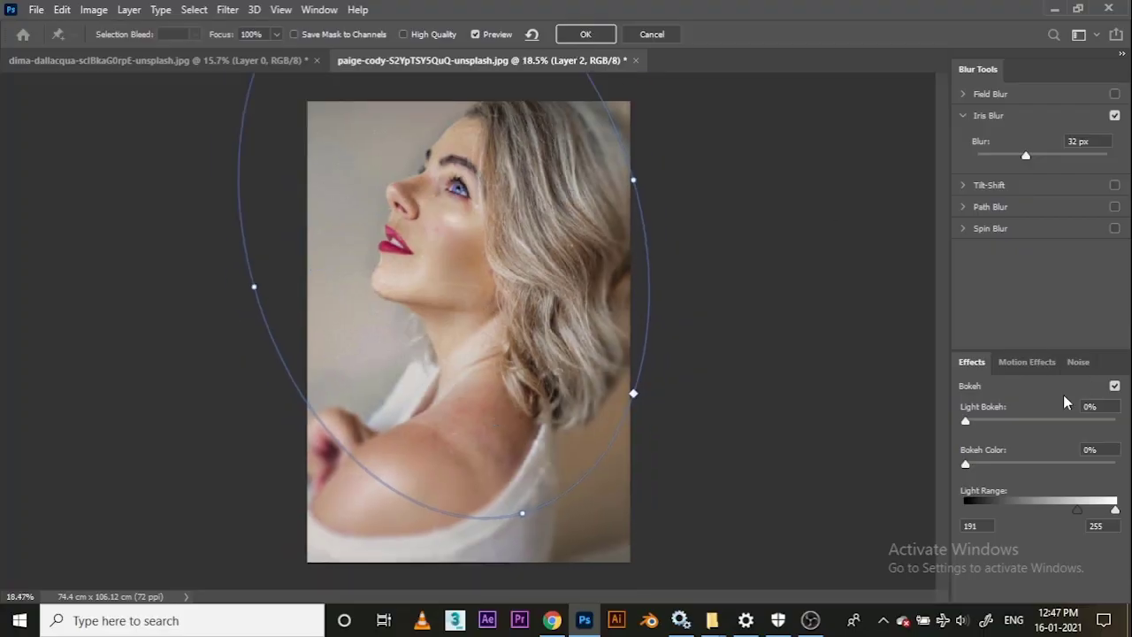
{"action": "left_click_drag", "start_coordinate": [967, 422], "coordinate": [1006, 428]}
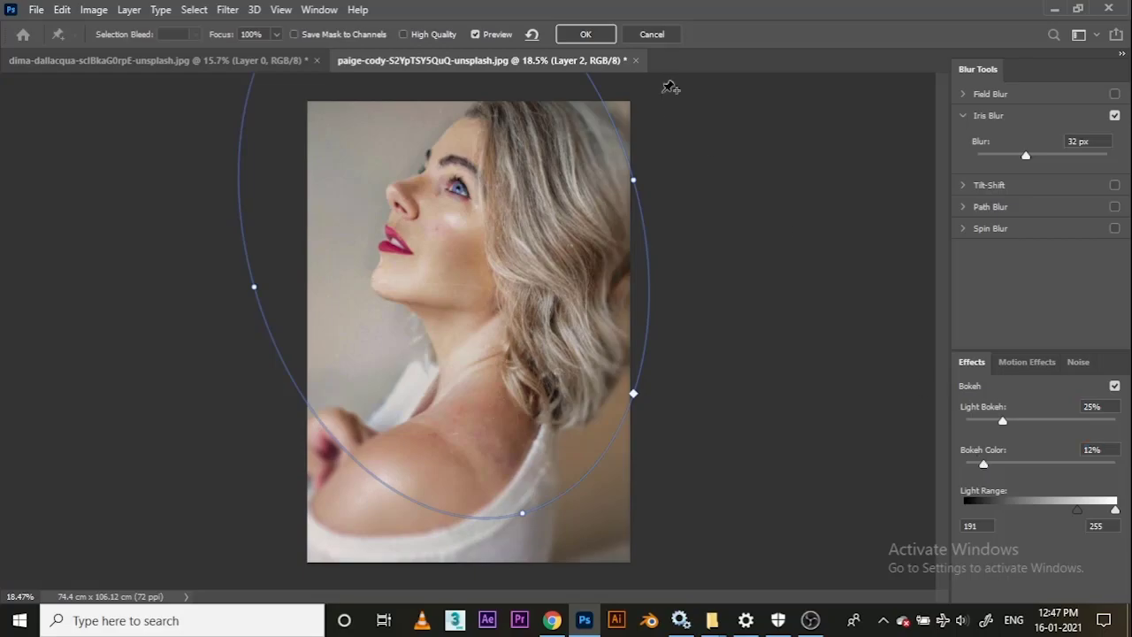
{"action": "left_click", "coordinate": [585, 35]}
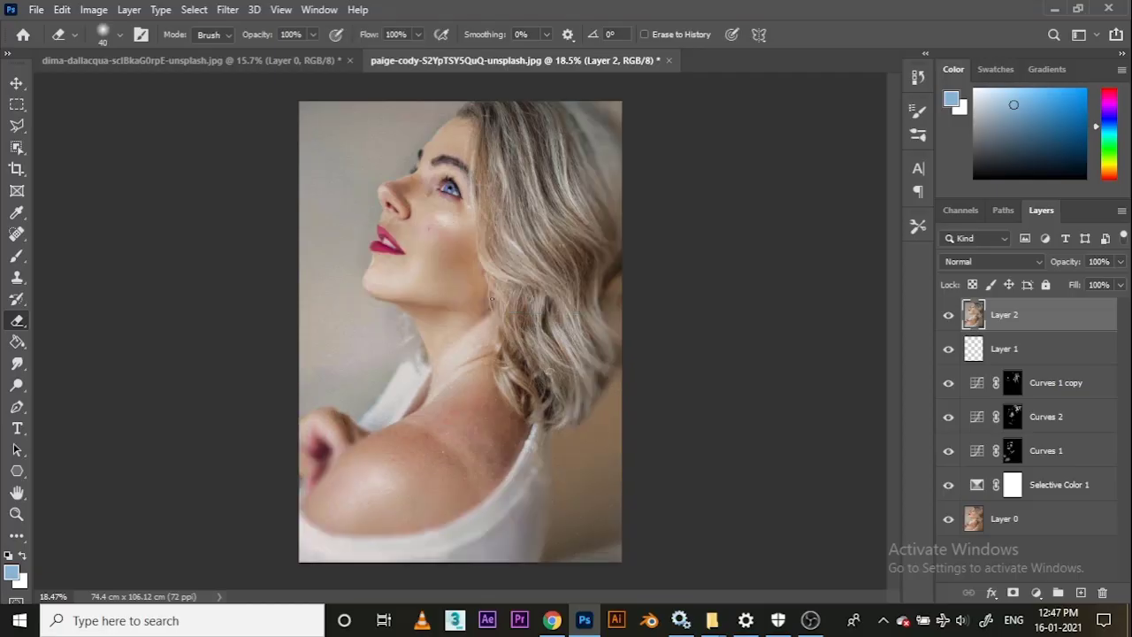
Paste the copied dark sparkle image as a new layer over the portrait and set its blend mode to Screen.
{"action": "left_click", "coordinate": [16, 83]}
{"action": "scroll", "coordinate": [451, 236], "scroll_direction": "up", "scroll_amount": 3}
{"action": "left_click_drag", "start_coordinate": [447, 216], "coordinate": [437, 246]}
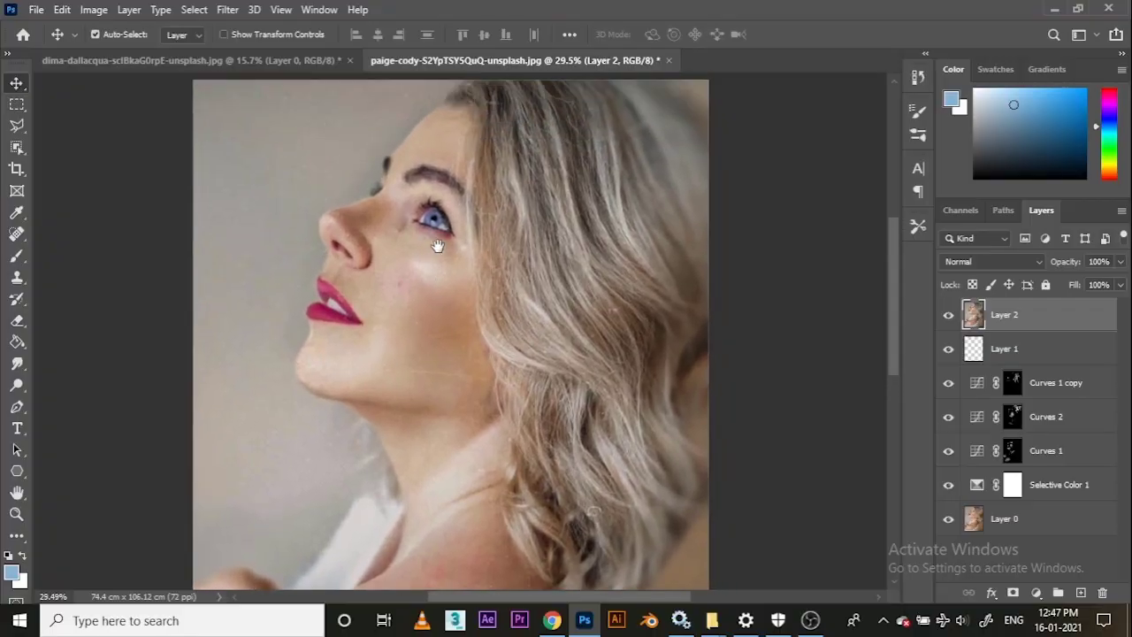
{"action": "scroll", "coordinate": [468, 288], "scroll_direction": "down", "scroll_amount": 1}
{"action": "key", "text": "ctrl+v"}
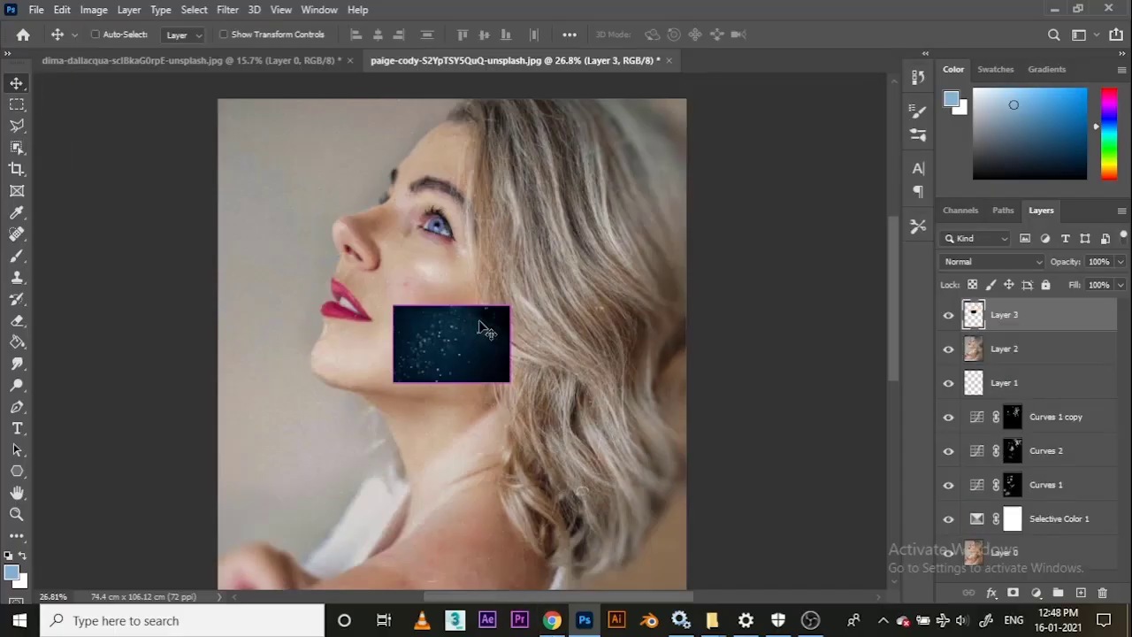
{"action": "left_click", "coordinate": [960, 261]}
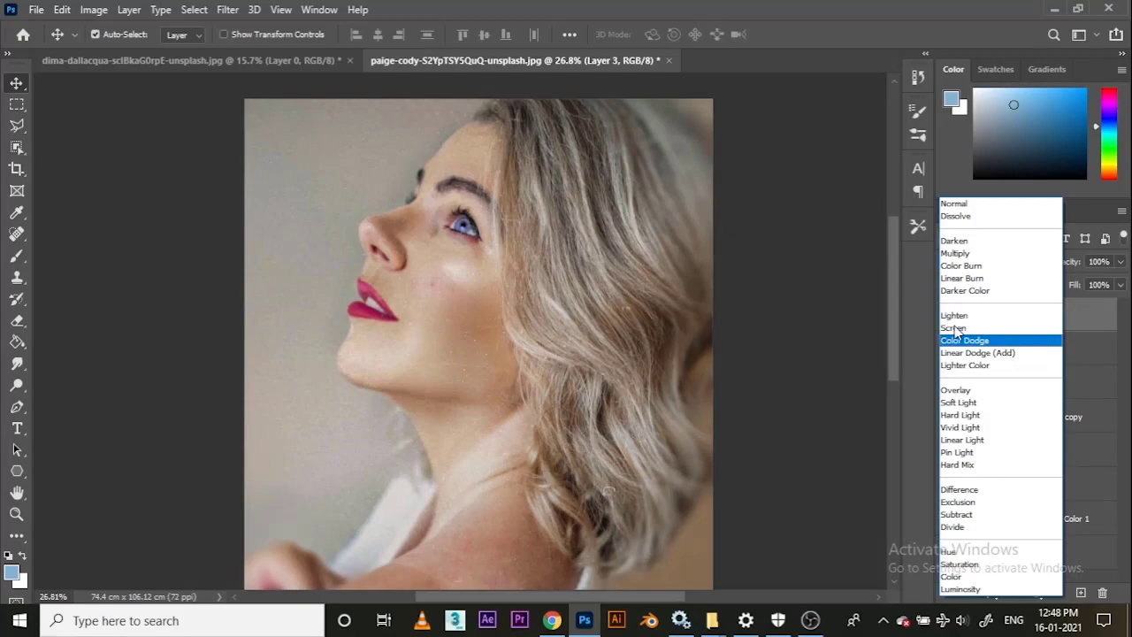
{"action": "left_click", "coordinate": [954, 327]}
Scale the sparkle layer to about 1039%, rotate it about 15.5°, and position it to cover the whole portrait.
{"action": "key", "text": "ctrl+t"}
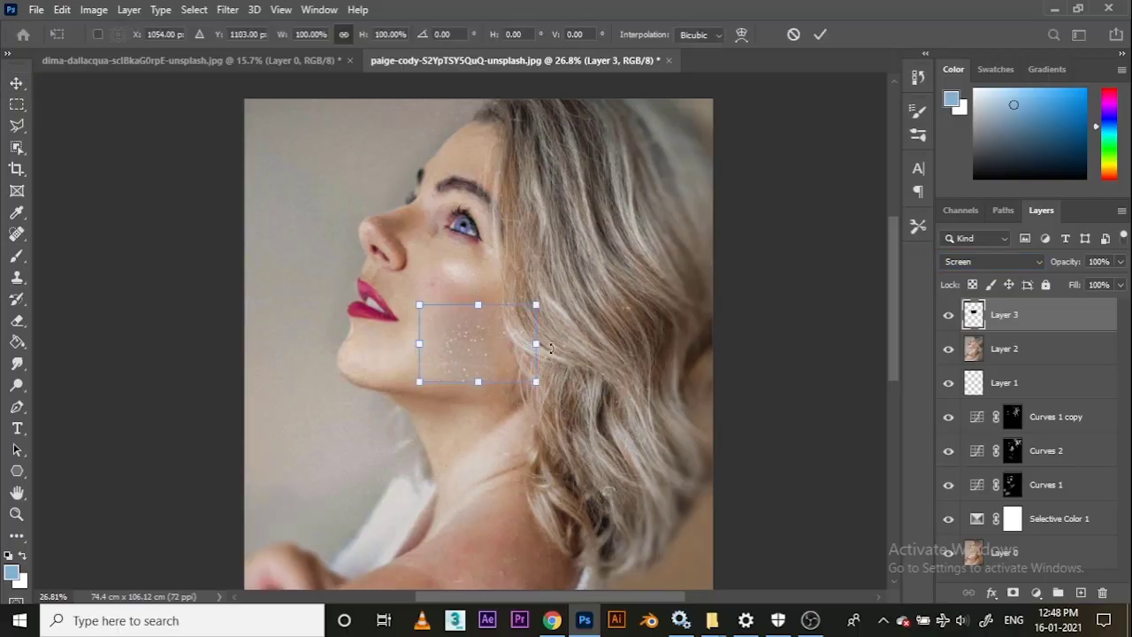
{"action": "left_click_drag", "start_coordinate": [537, 344], "coordinate": [989, 440]}
{"action": "scroll", "coordinate": [414, 354], "scroll_direction": "down", "scroll_amount": 4}
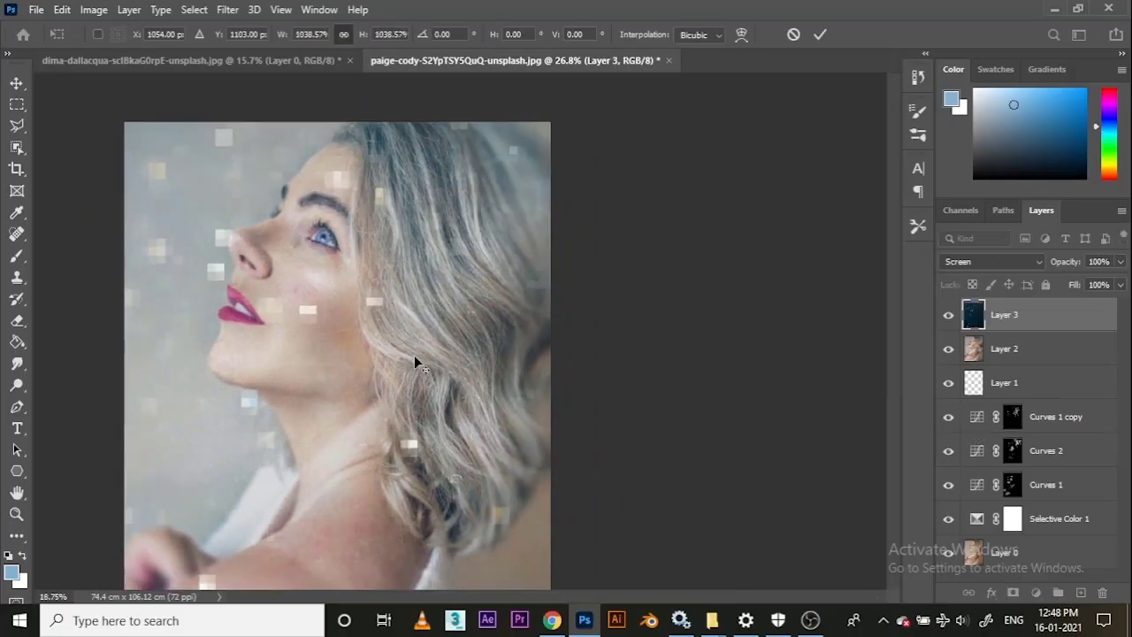
{"action": "scroll", "coordinate": [414, 355], "scroll_direction": "down", "scroll_amount": 3}
{"action": "left_click_drag", "start_coordinate": [471, 371], "coordinate": [422, 500]}
{"action": "left_click_drag", "start_coordinate": [422, 501], "coordinate": [420, 350]}
{"action": "left_click_drag", "start_coordinate": [724, 391], "coordinate": [491, 426]}
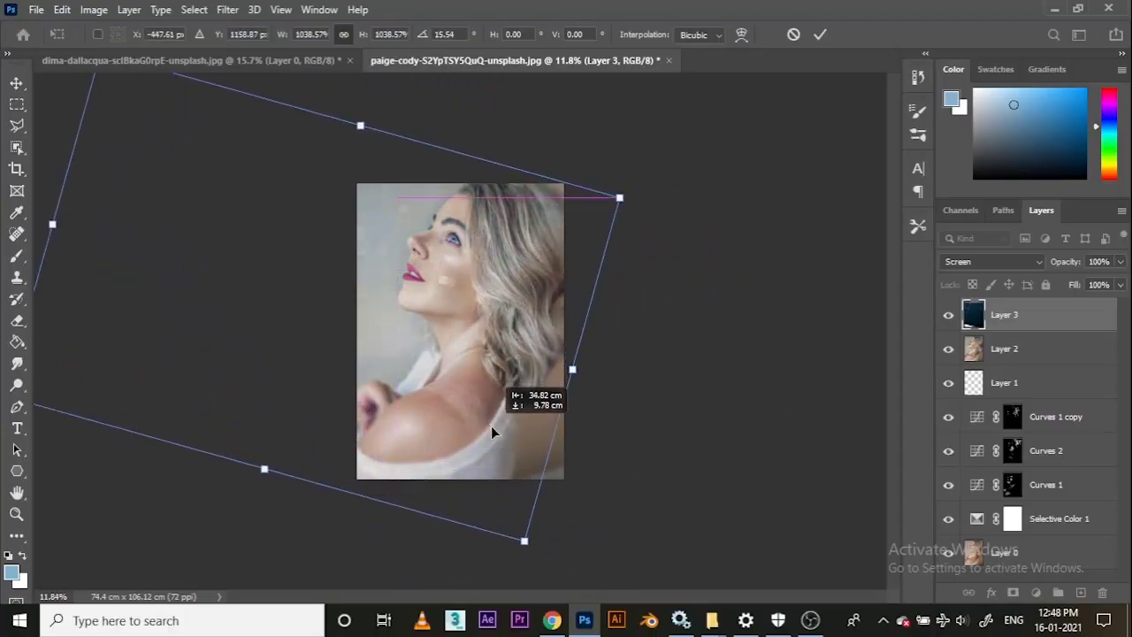
{"action": "key", "text": "Return"}
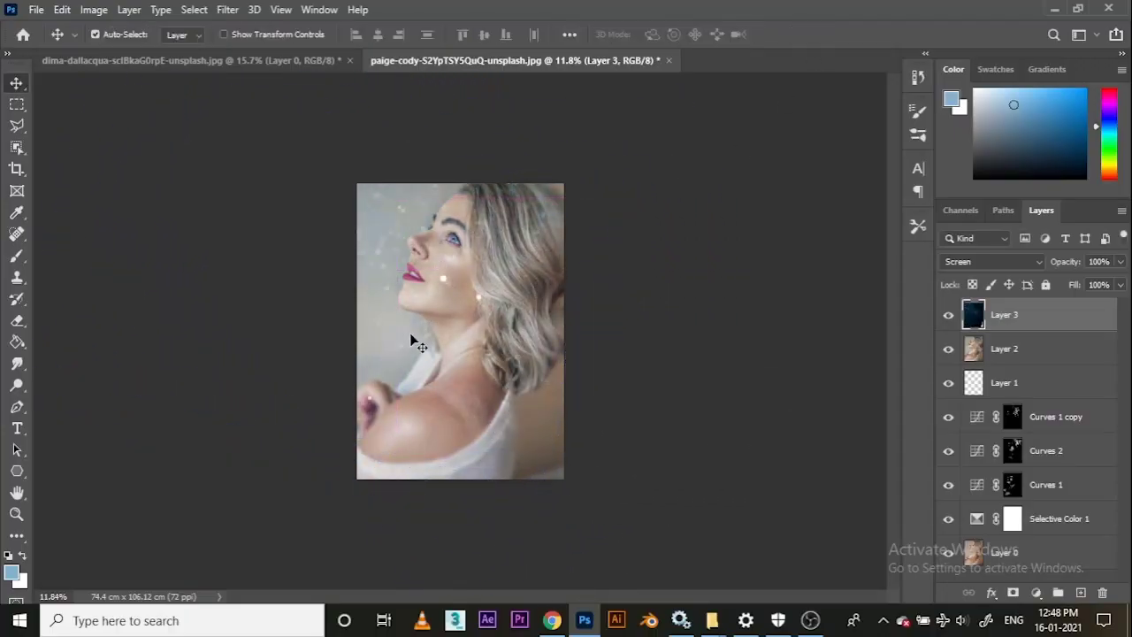
Erase the sparkle layer over the face and hair with a soft eraser enlarged to 2400 px.
{"action": "scroll", "coordinate": [481, 316], "scroll_direction": "up", "scroll_amount": 5}
{"action": "key", "text": "e"}
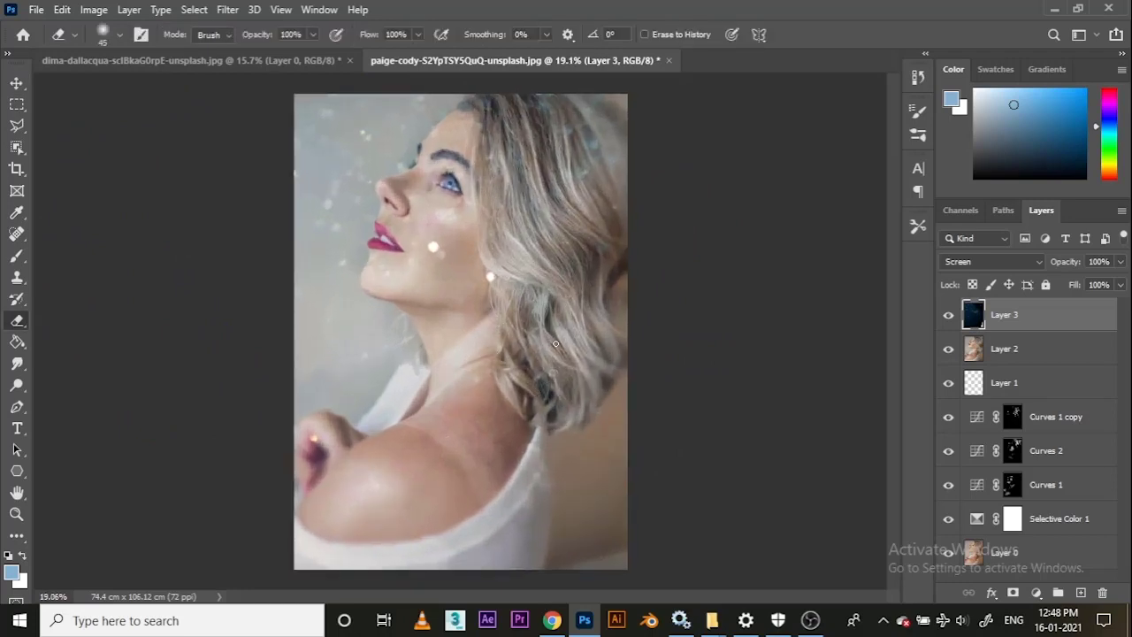
{"action": "key", "text": "bracketright"}
{"action": "key", "text": "bracketright"}
{"action": "key", "text": "bracketright"}
{"action": "key", "text": "bracketright"}
{"action": "key", "text": "bracketright"}
{"action": "key", "text": "bracketright"}
{"action": "key", "text": "bracketright"}
{"action": "key", "text": "bracketright"}
{"action": "key", "text": "bracketright"}
{"action": "key", "text": "bracketright"}
{"action": "key", "text": "bracketright"}
{"action": "key", "text": "bracketright"}
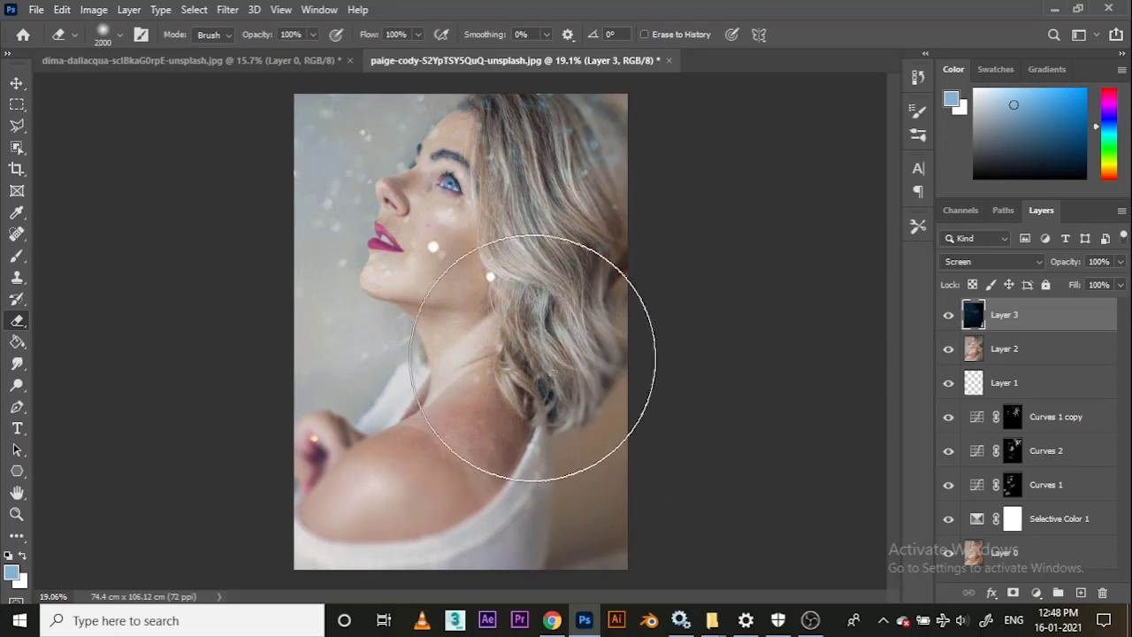
{"action": "left_click", "coordinate": [526, 284]}
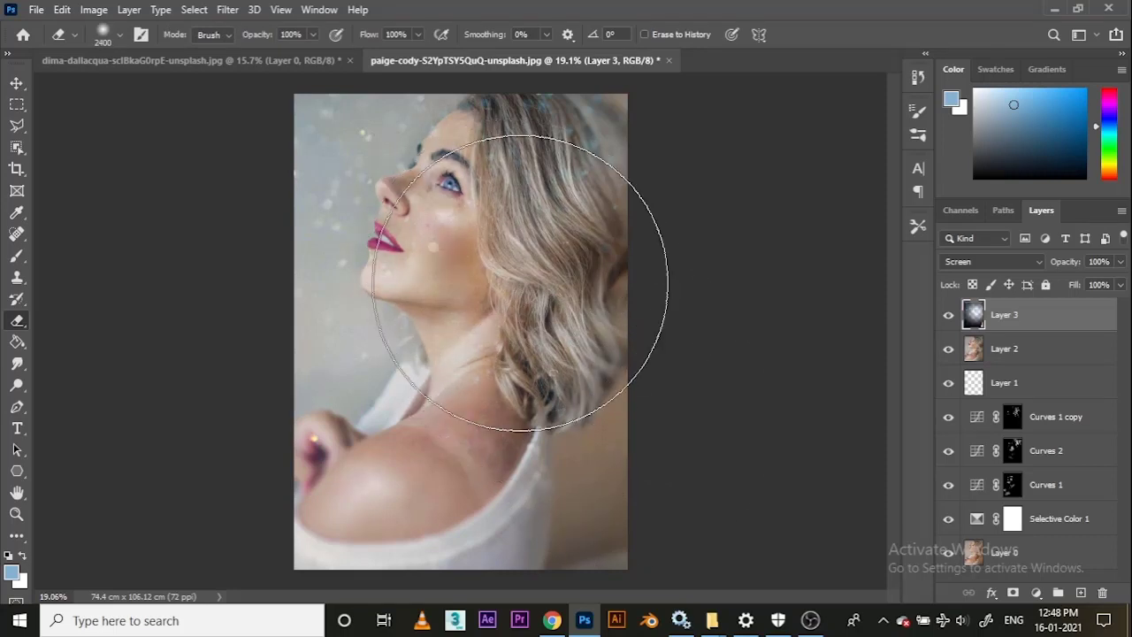
Erase the remaining sparkle haze around the face, hair and neck with the eraser reduced to 2100 and 1200 px.
{"action": "key", "text": "bracketleft"}
{"action": "key", "text": "bracketleft"}
{"action": "key", "text": "bracketleft"}
{"action": "key", "text": "bracketleft"}
{"action": "key", "text": "bracketleft"}
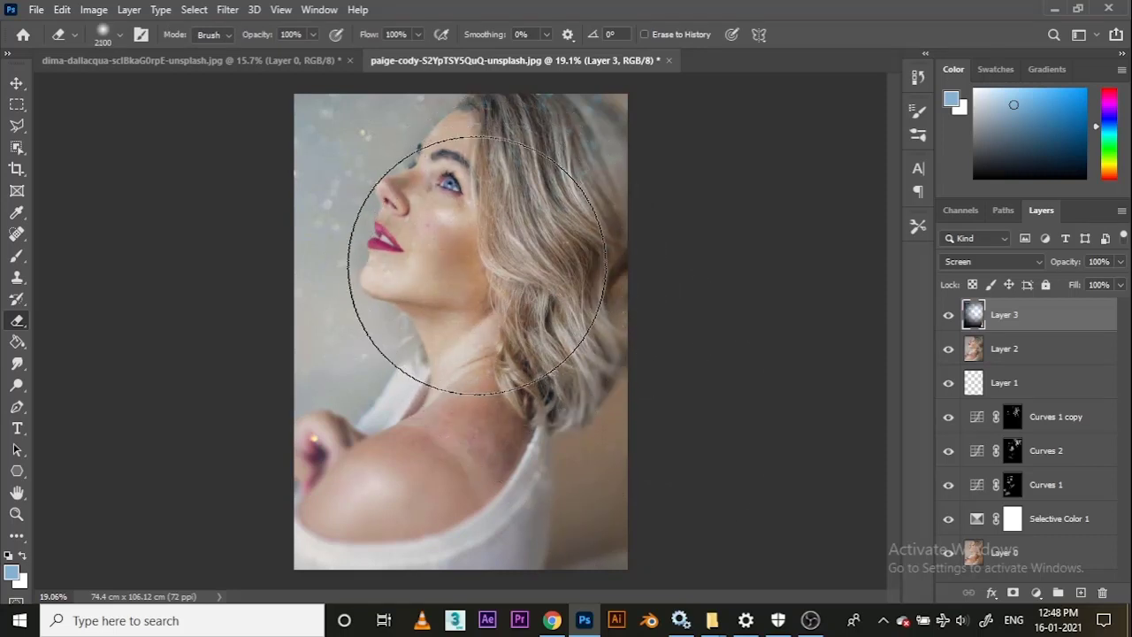
{"action": "key", "text": "bracketleft"}
{"action": "key", "text": "bracketleft"}
{"action": "key", "text": "bracketleft"}
{"action": "key", "text": "bracketleft"}
{"action": "key", "text": "bracketleft"}
{"action": "key", "text": "bracketleft"}
{"action": "key", "text": "bracketleft"}
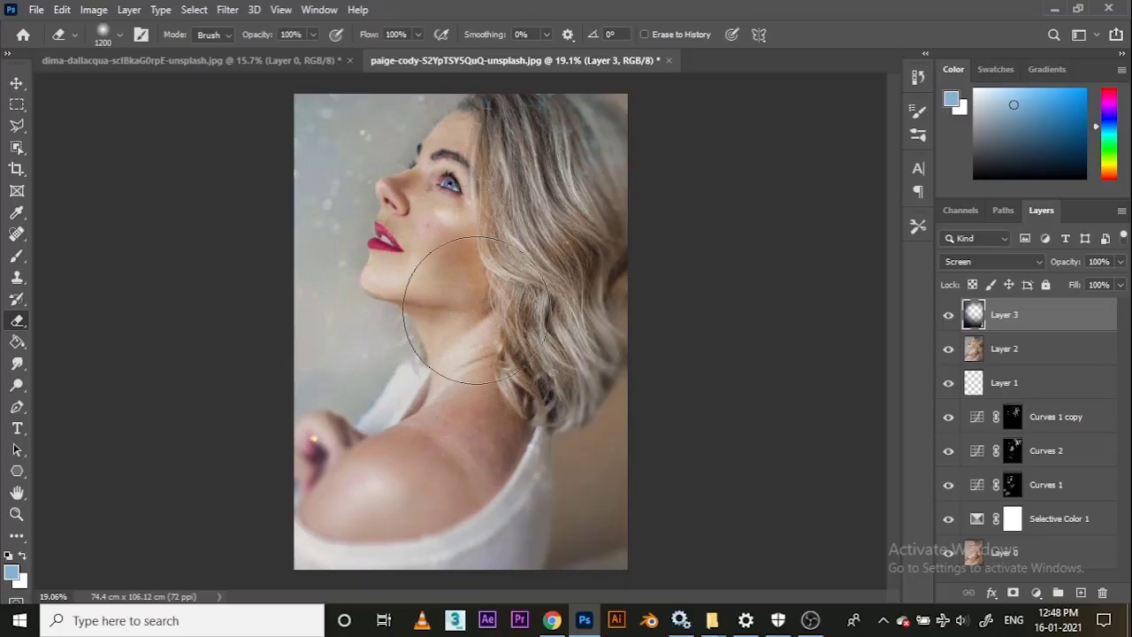
{"action": "scroll", "coordinate": [479, 317], "scroll_direction": "down", "scroll_amount": 1}
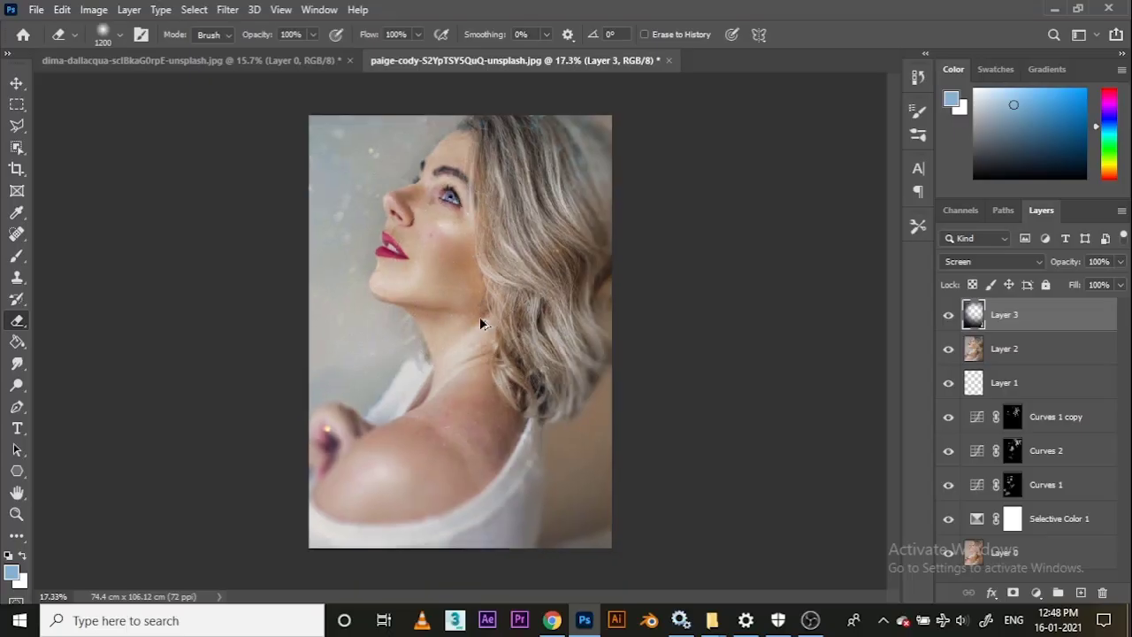
Duplicate the sparkle layer and rotate the copy to about -126° with its sparkles over the lower part of the portrait.
{"action": "left_click", "coordinate": [17, 84]}
{"action": "key", "text": "ctrl+j"}
{"action": "key", "text": "ctrl+t"}
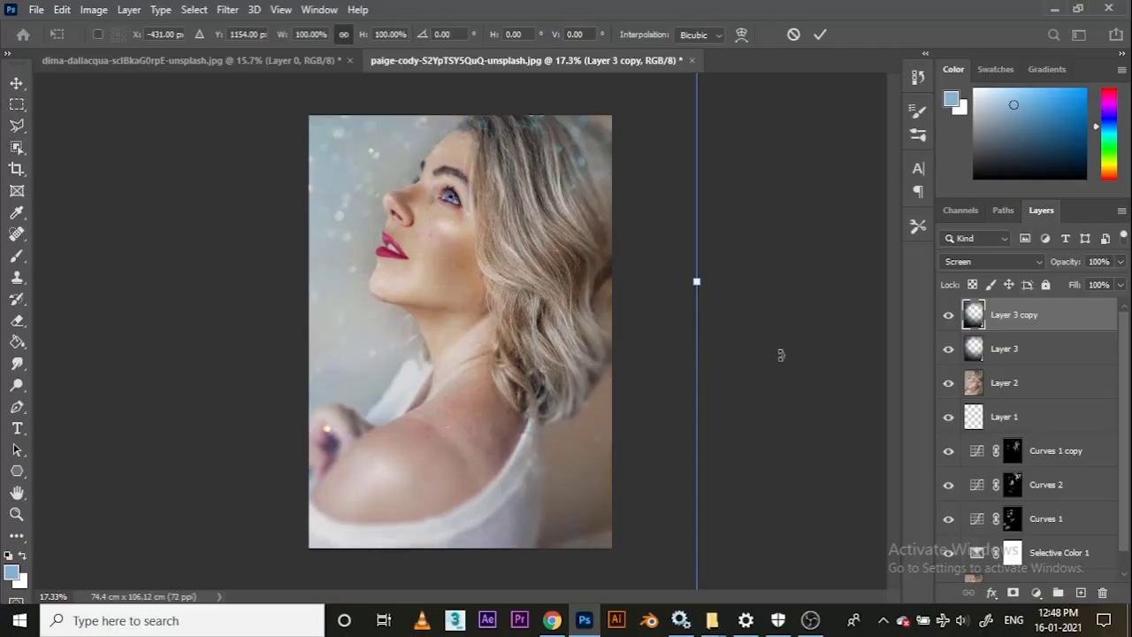
{"action": "left_click_drag", "start_coordinate": [781, 355], "coordinate": [561, 372]}
{"action": "scroll", "coordinate": [561, 323], "scroll_direction": "down", "scroll_amount": 2}
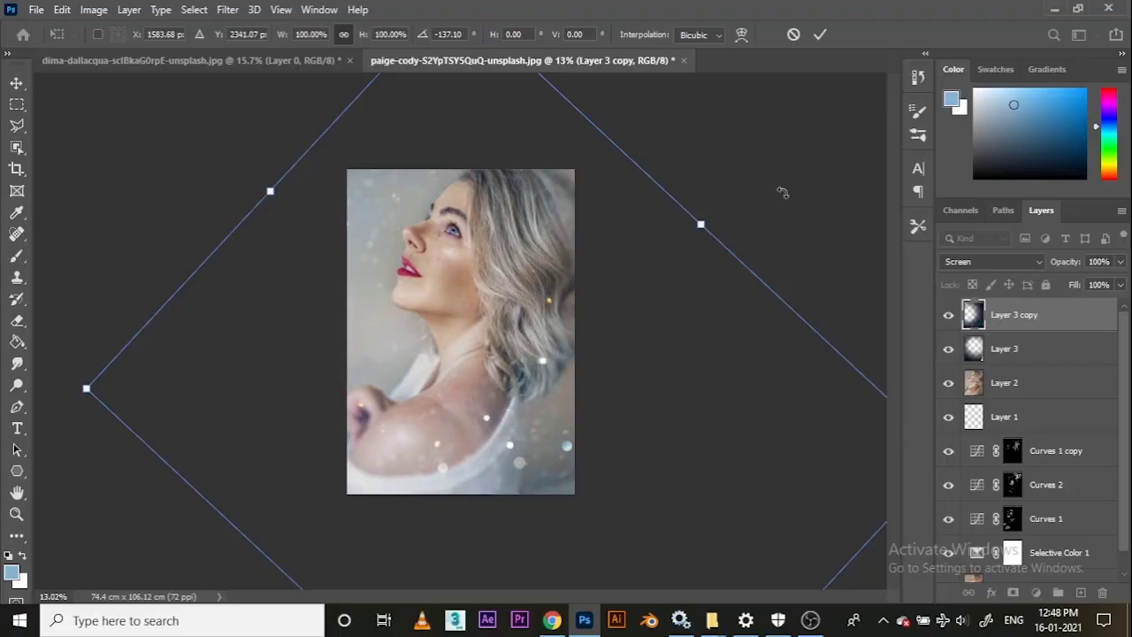
{"action": "left_click_drag", "start_coordinate": [784, 192], "coordinate": [848, 204]}
{"action": "left_click_drag", "start_coordinate": [625, 299], "coordinate": [617, 306]}
{"action": "key", "text": "ctrl+z"}
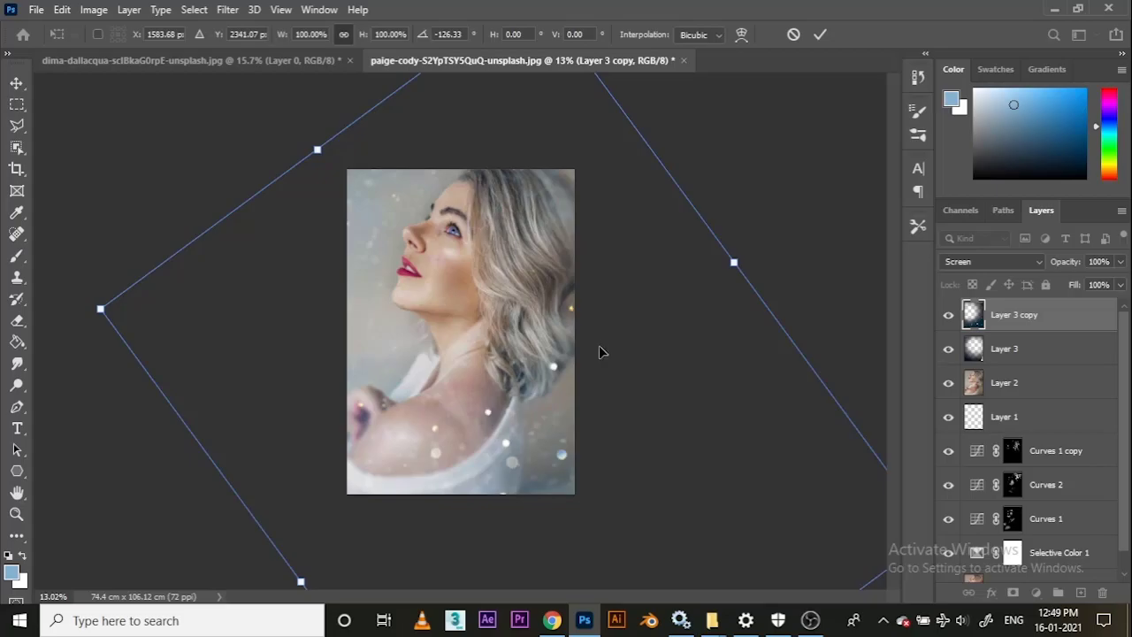
Rotate the sparkle copy to about -147.5° and move it so its bright dots fall near the portrait's lower-right corner.
{"action": "left_click_drag", "start_coordinate": [600, 352], "coordinate": [652, 346]}
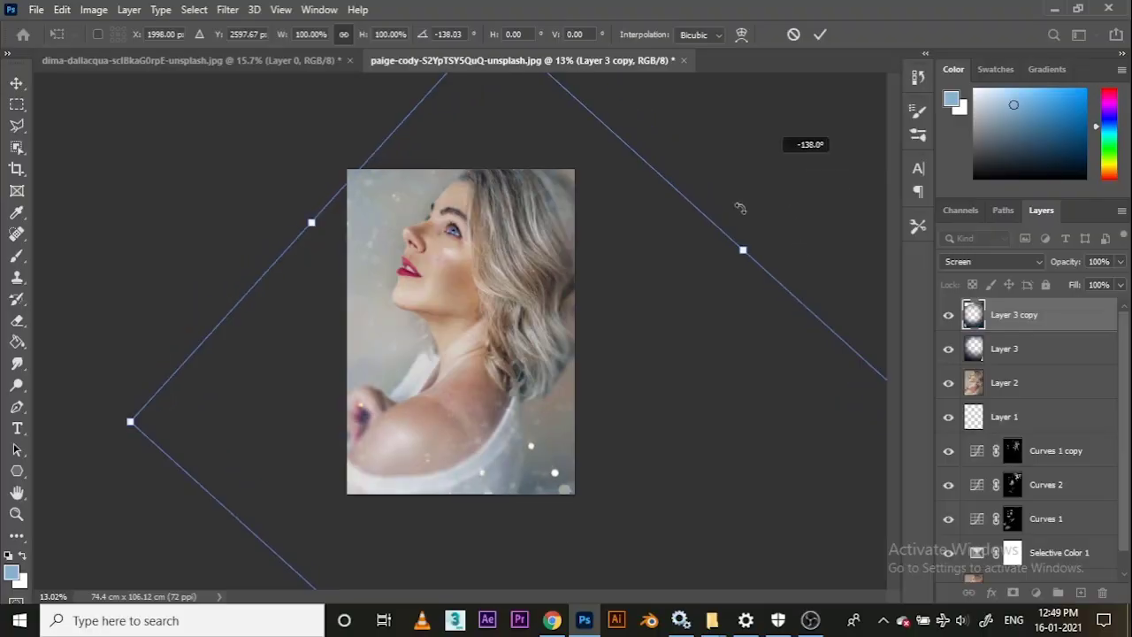
{"action": "left_click_drag", "start_coordinate": [566, 339], "coordinate": [569, 332]}
{"action": "left_click_drag", "start_coordinate": [739, 186], "coordinate": [726, 177]}
{"action": "left_click_drag", "start_coordinate": [620, 302], "coordinate": [618, 288]}
{"action": "left_click_drag", "start_coordinate": [788, 195], "coordinate": [761, 172]}
{"action": "mouse_move", "coordinate": [486, 366]}
{"action": "left_mouse_down"}
{"action": "mouse_move", "coordinate": [497, 372]}
{"action": "mouse_move", "coordinate": [495, 359]}
{"action": "left_mouse_up"}
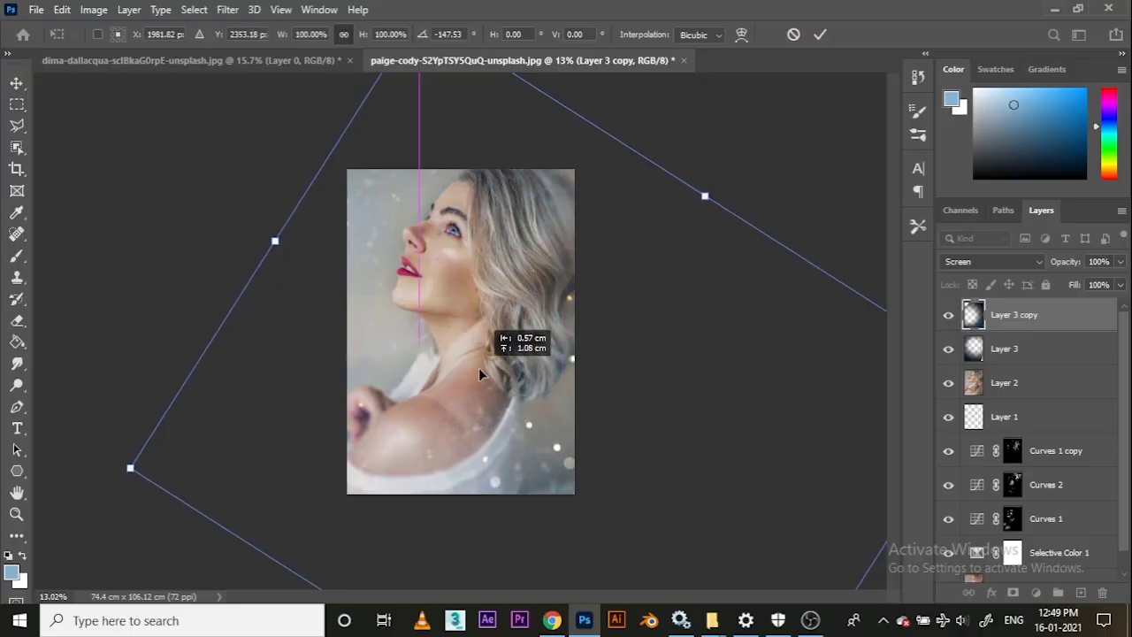
{"action": "left_click_drag", "start_coordinate": [479, 367], "coordinate": [506, 389]}
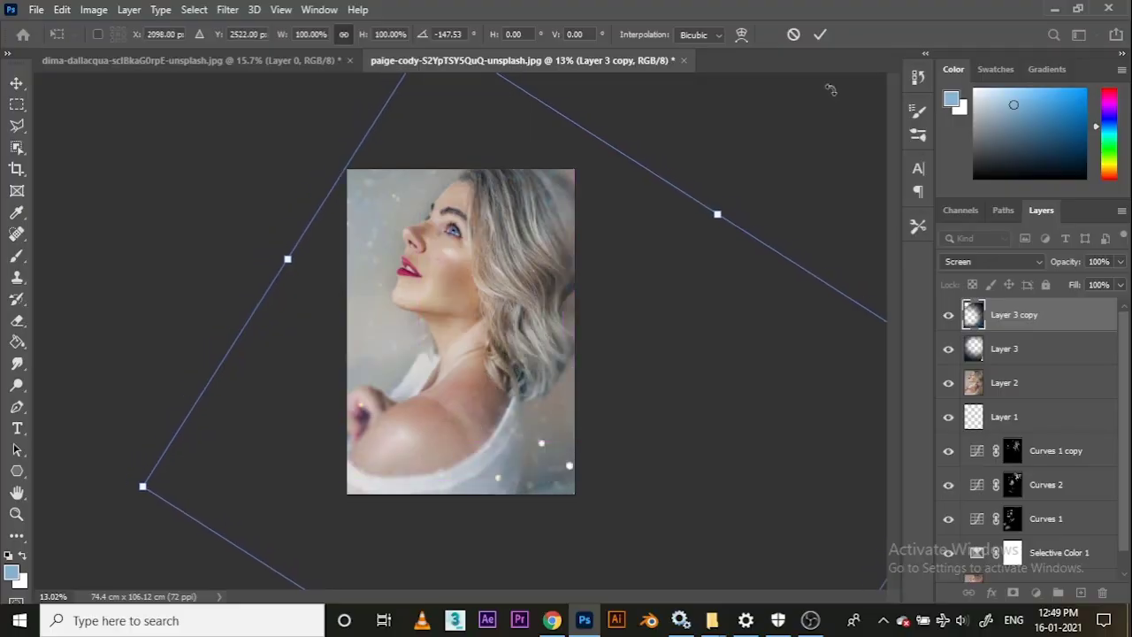
{"action": "left_click", "coordinate": [821, 35]}
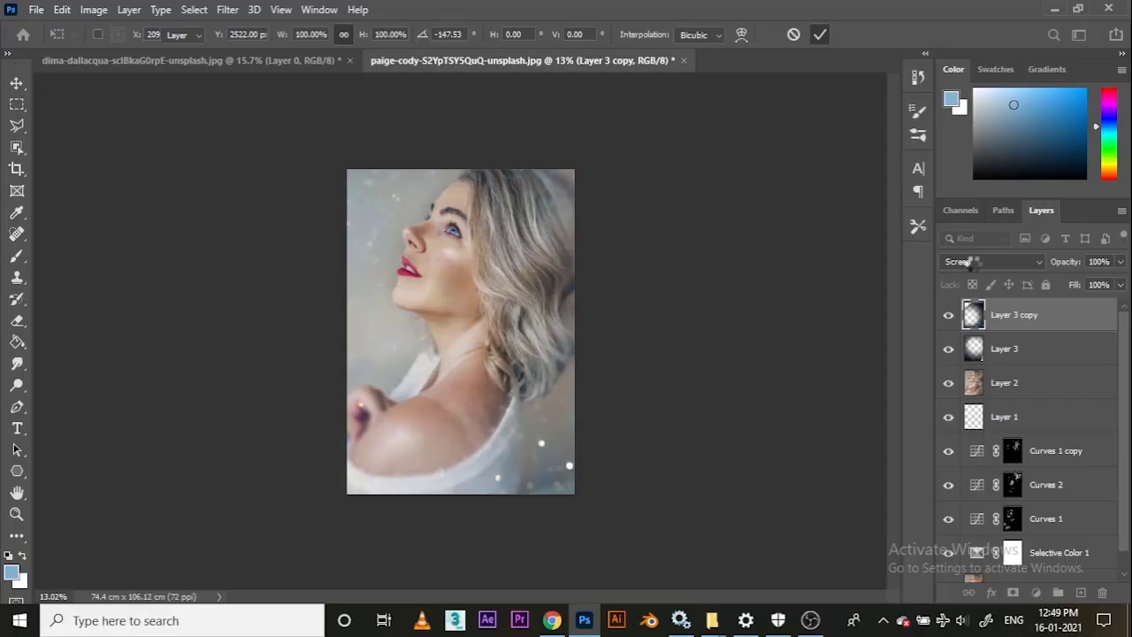
Set the sparkle copy's blend mode to Lighten, rotate it about 7.2° and move its dots over the hair and shoulder.
{"action": "left_click", "coordinate": [973, 263]}
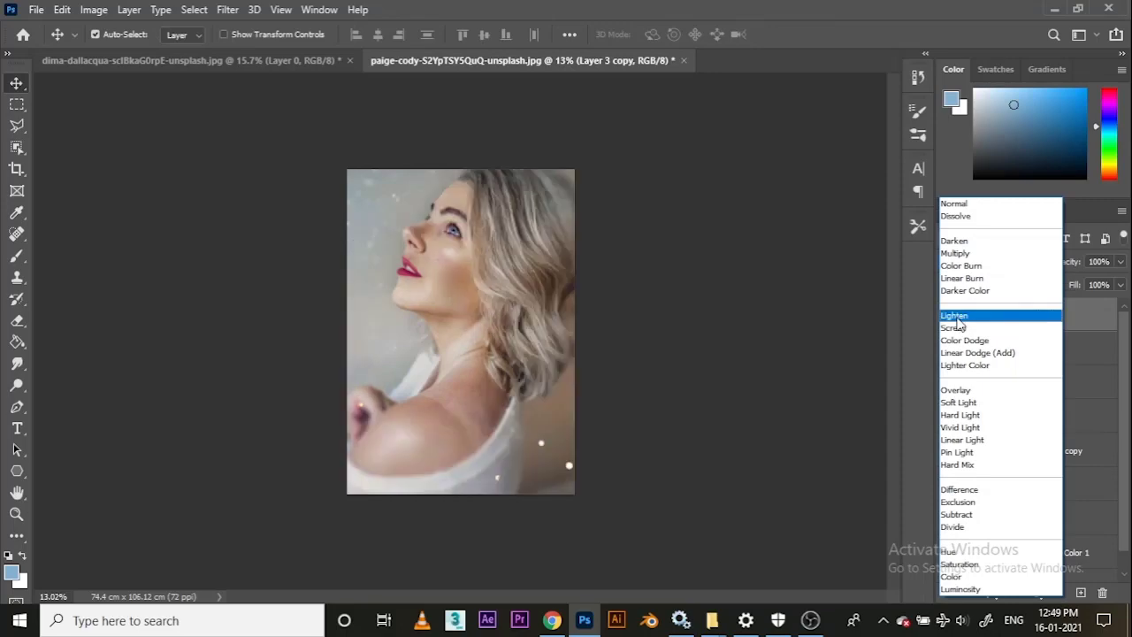
{"action": "left_click", "coordinate": [955, 315]}
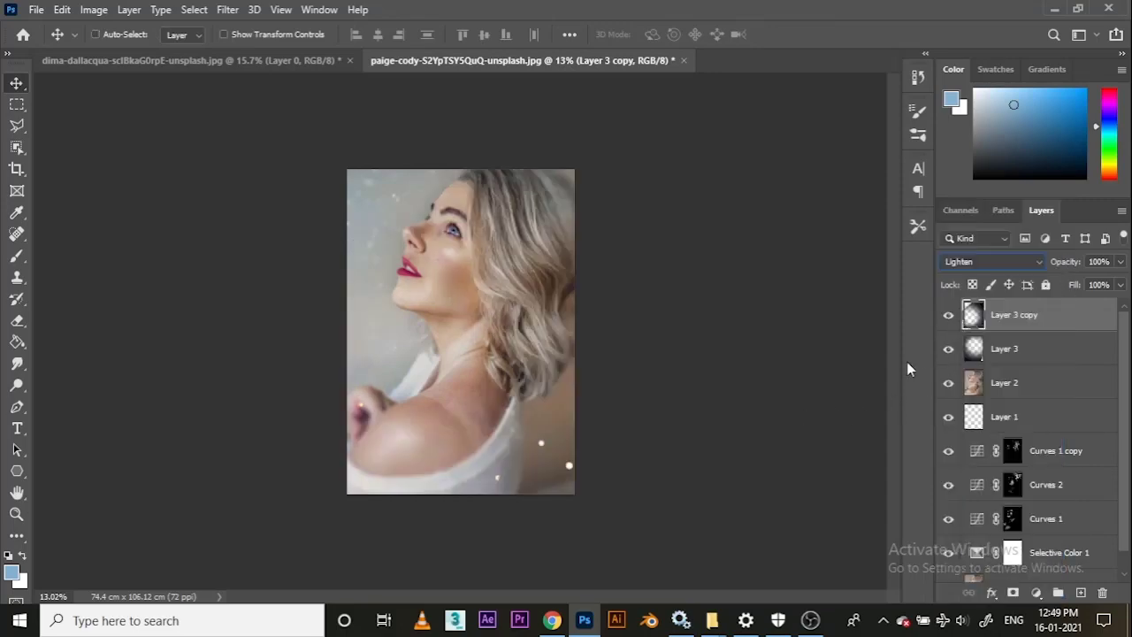
{"action": "key", "text": "ctrl+t"}
{"action": "left_click_drag", "start_coordinate": [556, 437], "coordinate": [548, 207]}
{"action": "scroll", "coordinate": [544, 310], "scroll_direction": "up", "scroll_amount": 3}
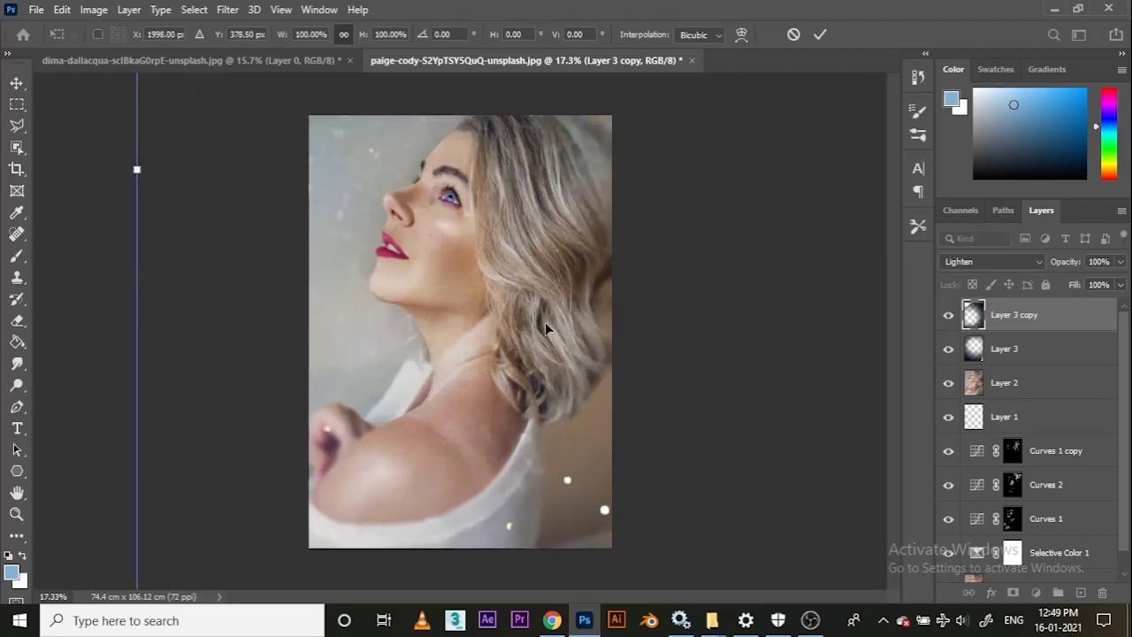
{"action": "scroll", "coordinate": [544, 329], "scroll_direction": "down", "scroll_amount": 3}
{"action": "left_click_drag", "start_coordinate": [222, 412], "coordinate": [168, 320]}
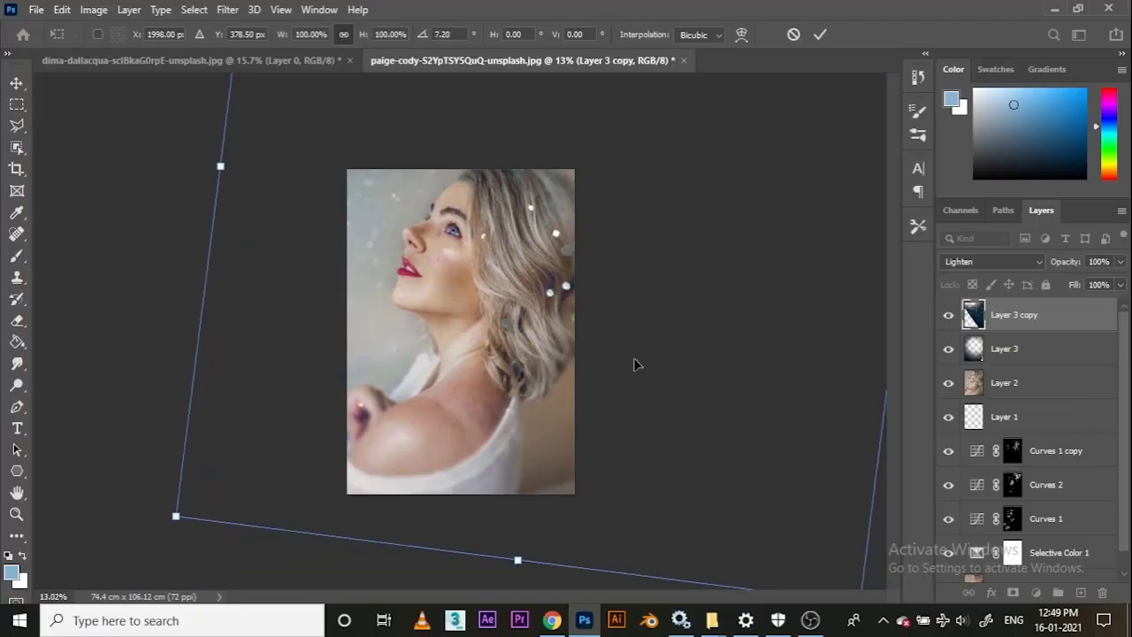
{"action": "left_click_drag", "start_coordinate": [633, 364], "coordinate": [658, 510]}
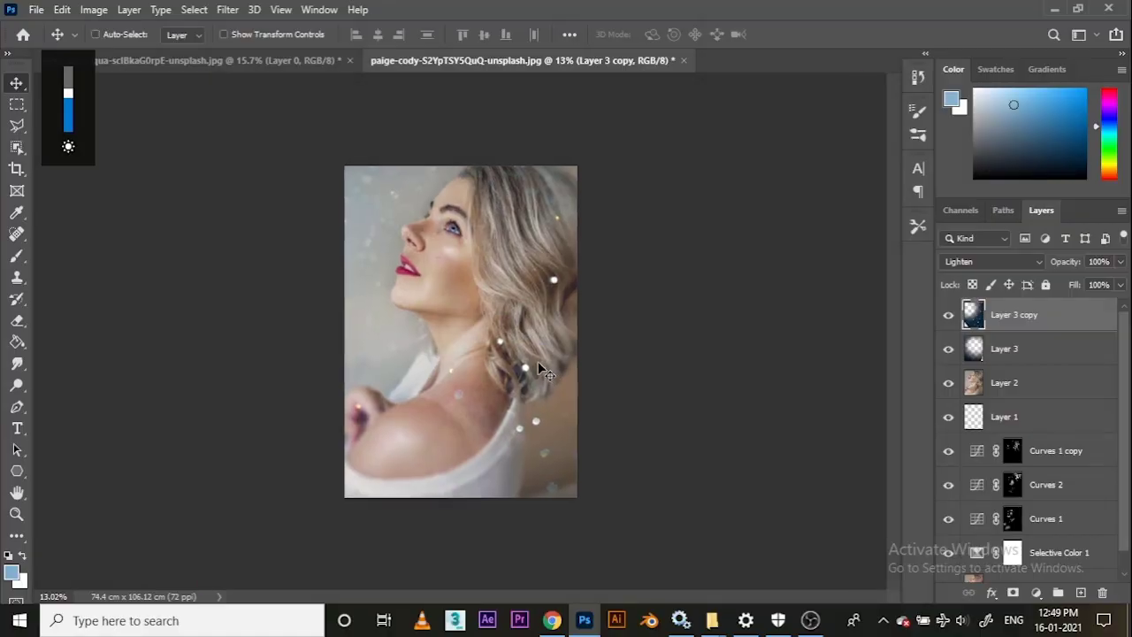
{"action": "key", "text": "ctrl+0"}
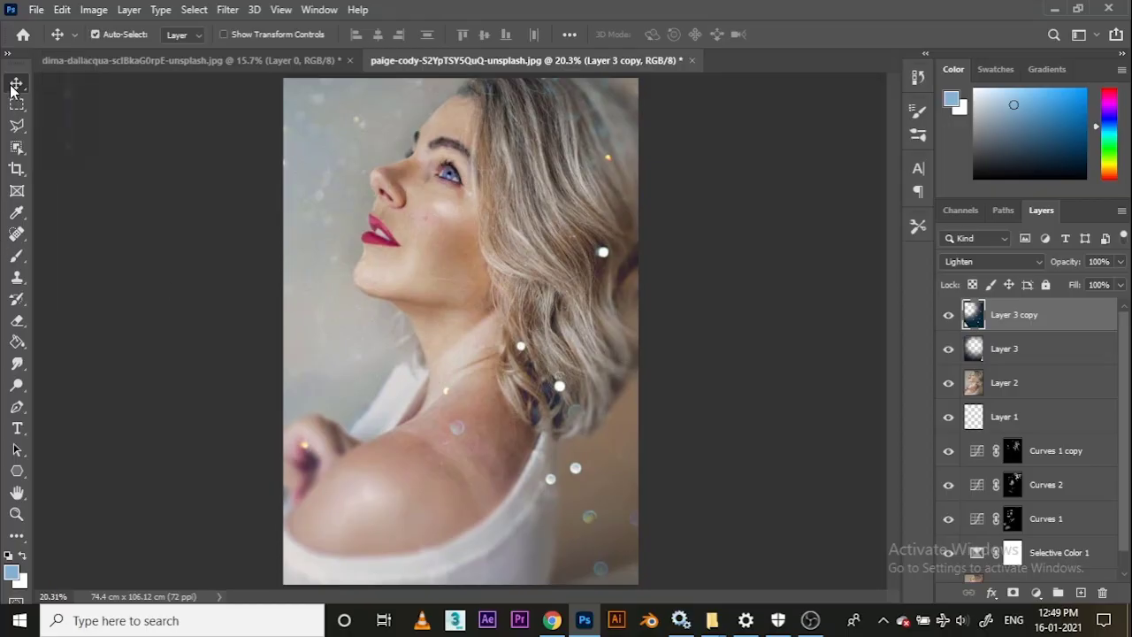
Add a new layer and shade the portrait's right edge and lower-right corner with a soft black brush at 2500 px and 45% opacity.
{"action": "left_click", "coordinate": [1081, 593]}
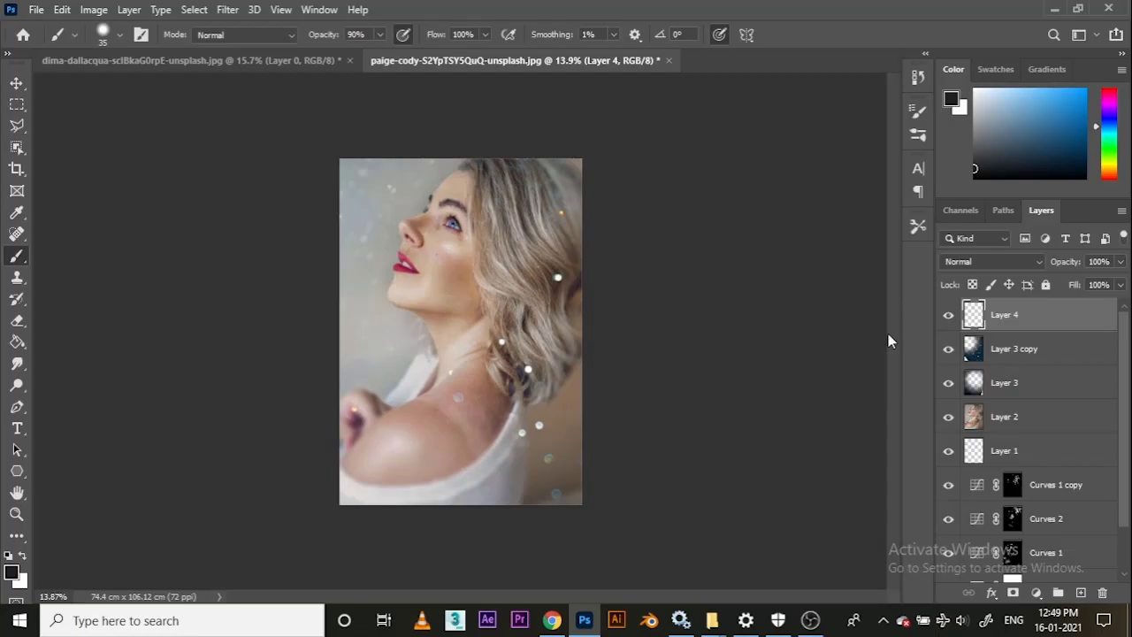
{"action": "key", "text": "bracketright"}
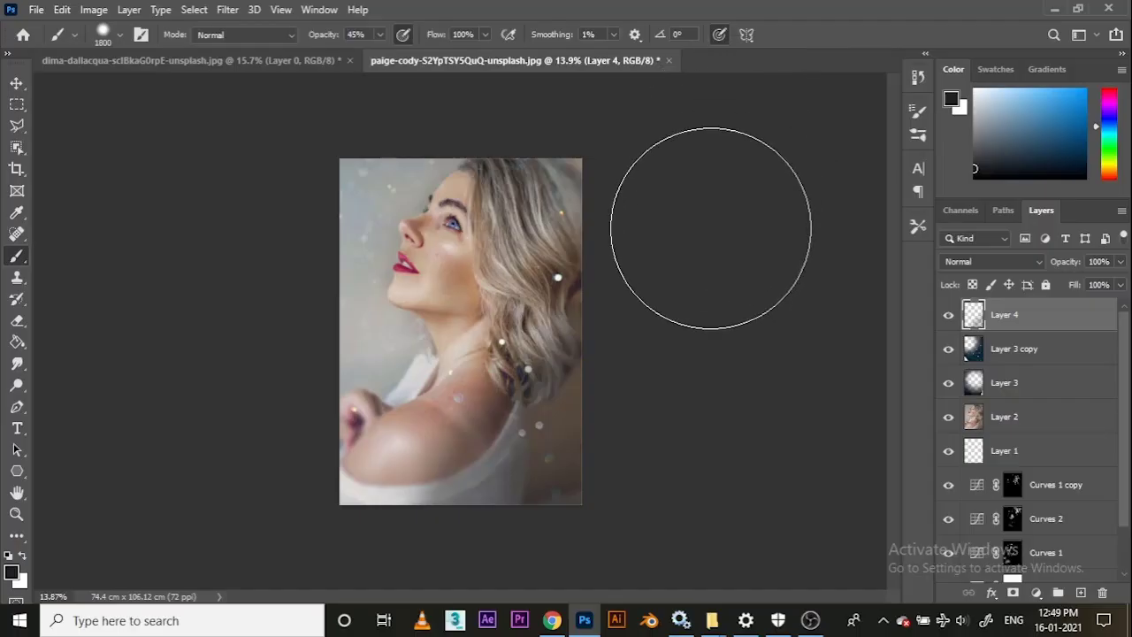
{"action": "key", "text": "ctrl+z"}
{"action": "key", "text": "bracketleft"}
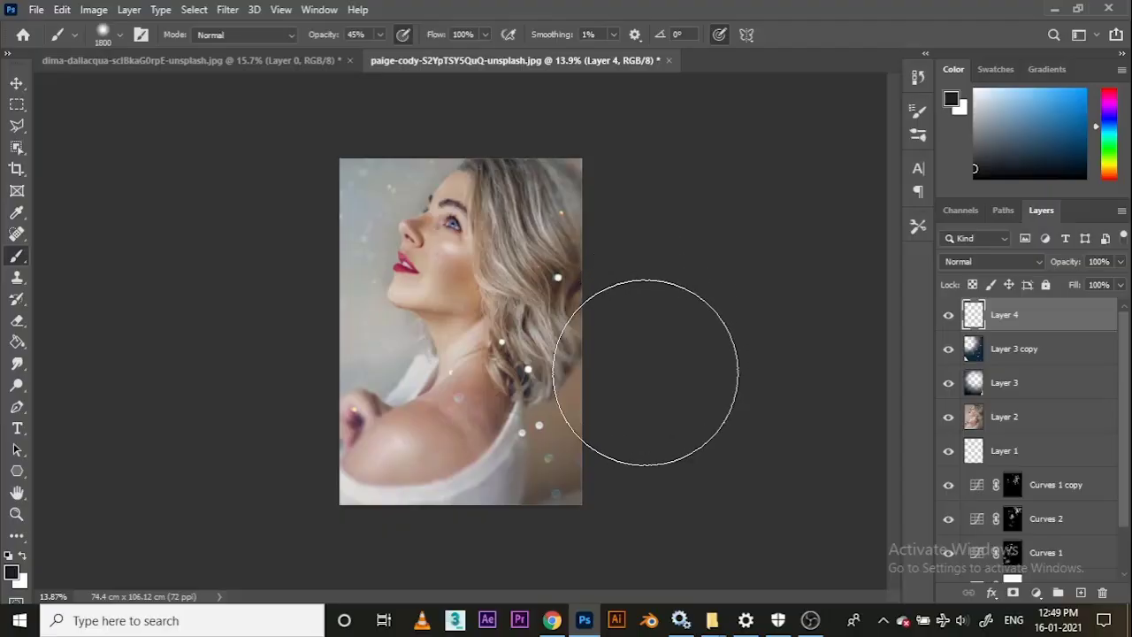
{"action": "key", "text": "bracketright"}
{"action": "key", "text": "bracketright"}
{"action": "key", "text": "bracketright"}
{"action": "key", "text": "bracketright"}
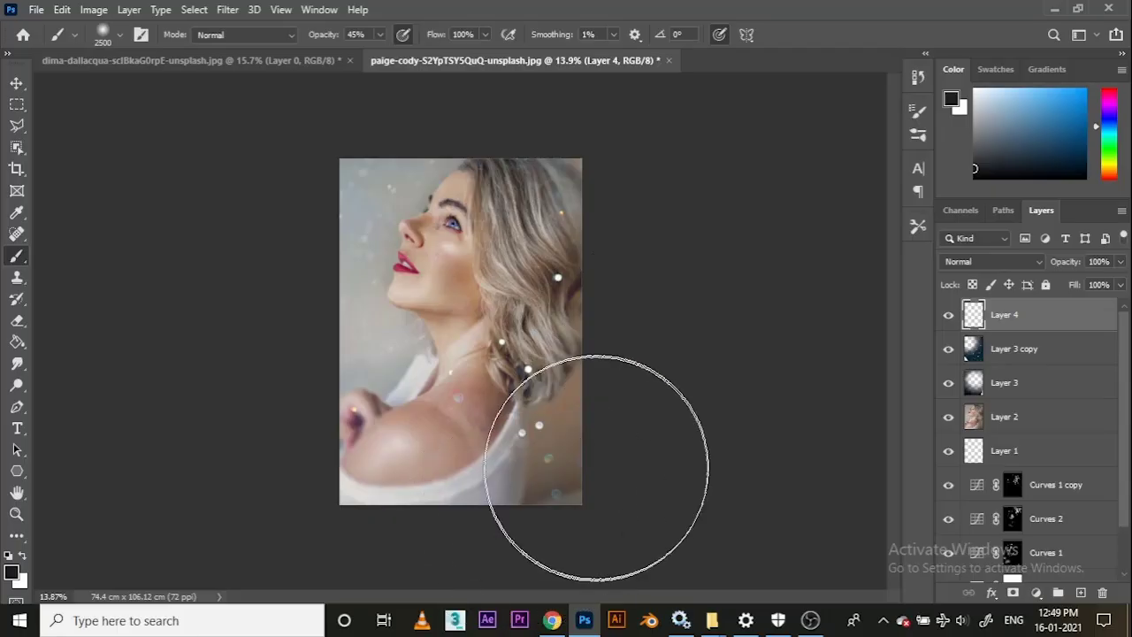
{"action": "scroll", "coordinate": [590, 422], "scroll_direction": "down", "scroll_amount": 3}
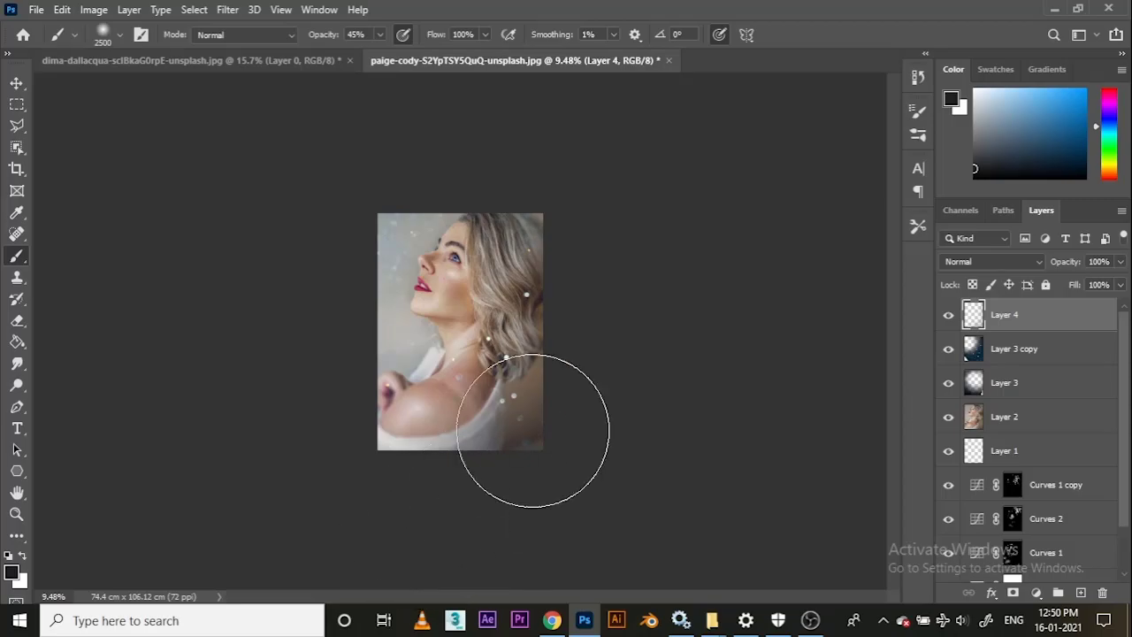
Reduce the opacity of the dark shading layer to 72%.
{"action": "left_click", "coordinate": [16, 86]}
{"action": "left_click_drag", "start_coordinate": [1068, 268], "coordinate": [1059, 270]}
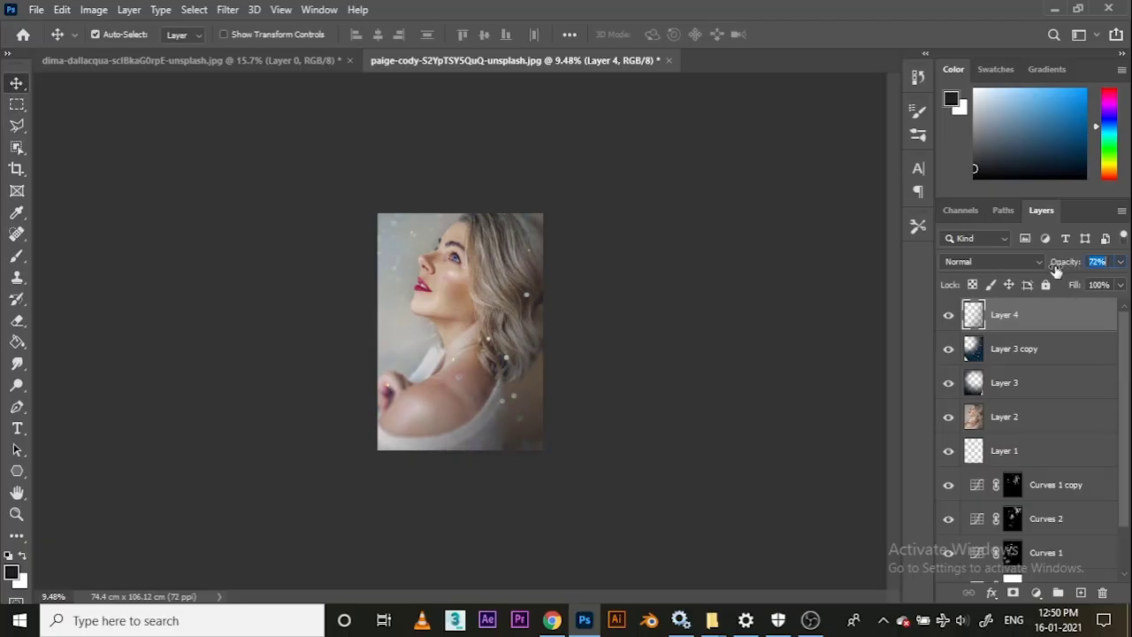
{"action": "key", "text": "ctrl+0"}
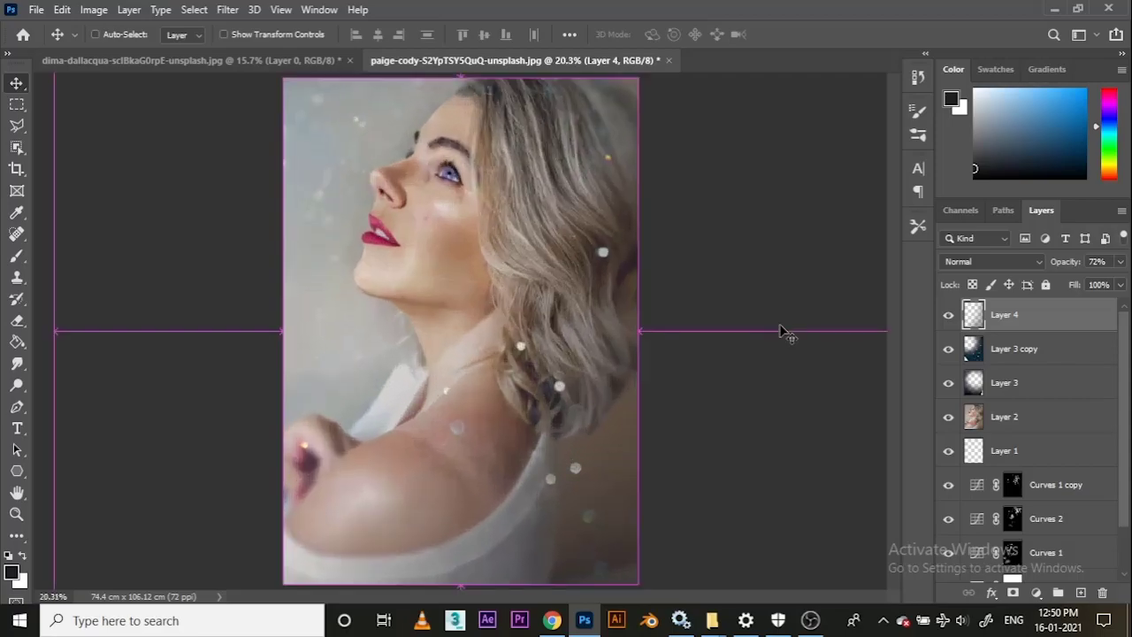